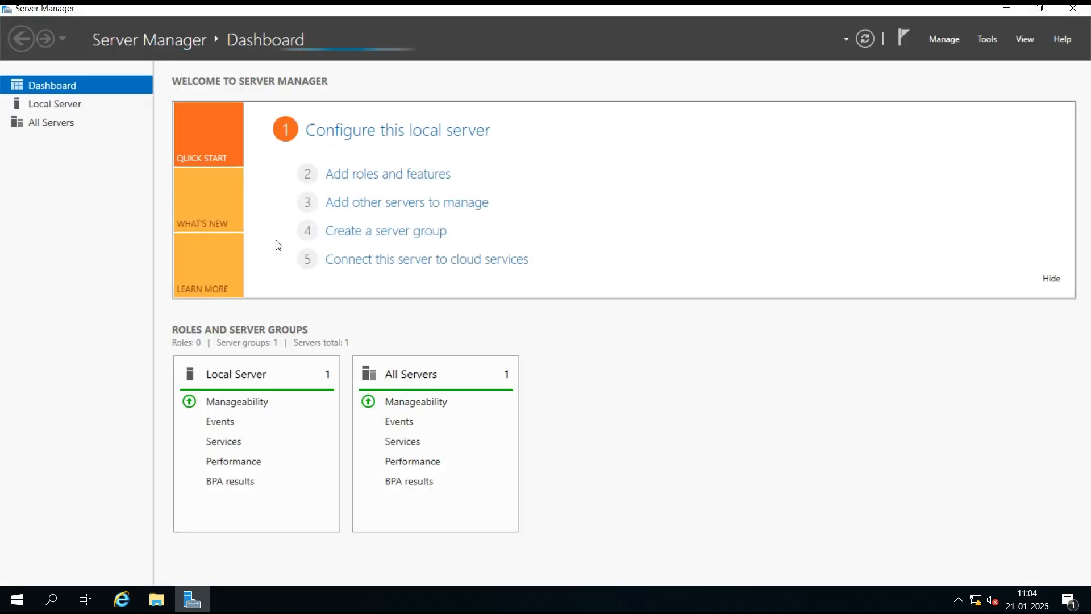
# Open the Ethernet0 adapter's properties from the local server settings and disable Internet Protocol Version 6 (TCP/IPv6).
pyautogui.click(92, 104)
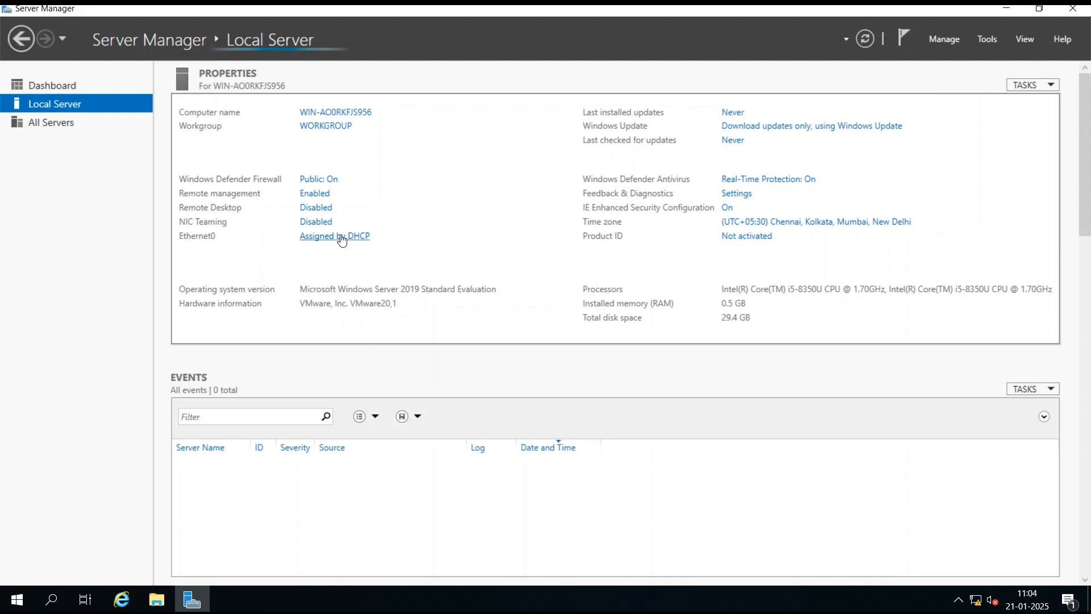
pyautogui.click(341, 237)
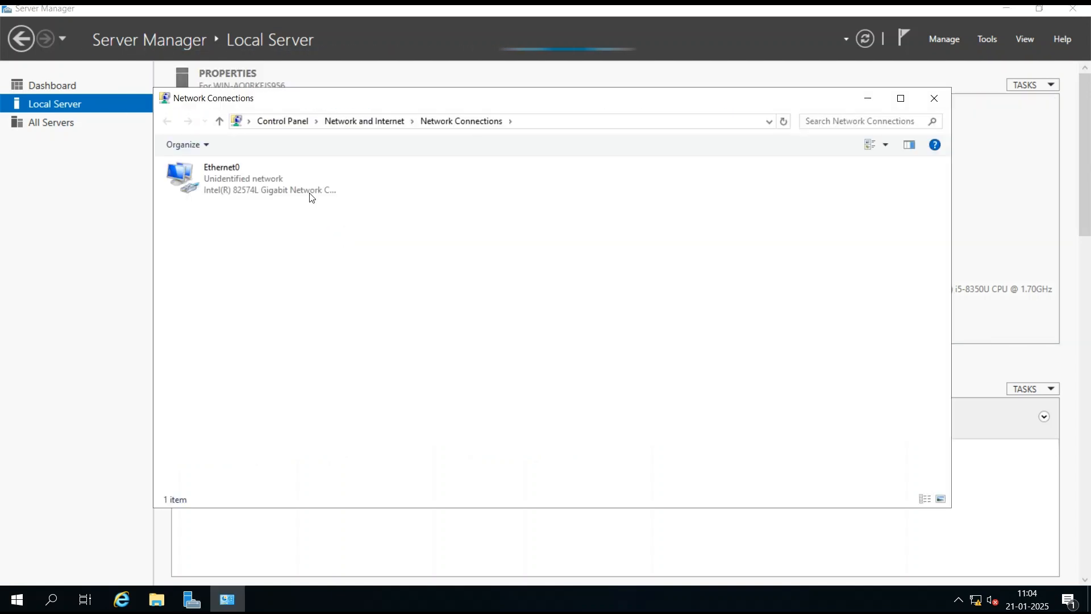
pyautogui.click(235, 180)
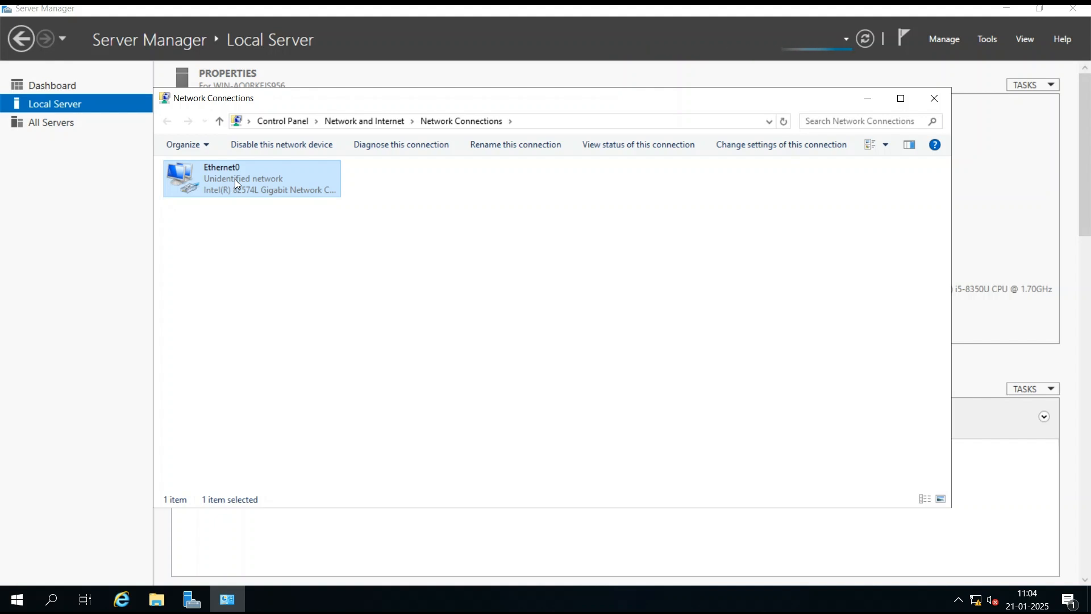
pyautogui.rightClick(234, 180)
pyautogui.click(277, 316)
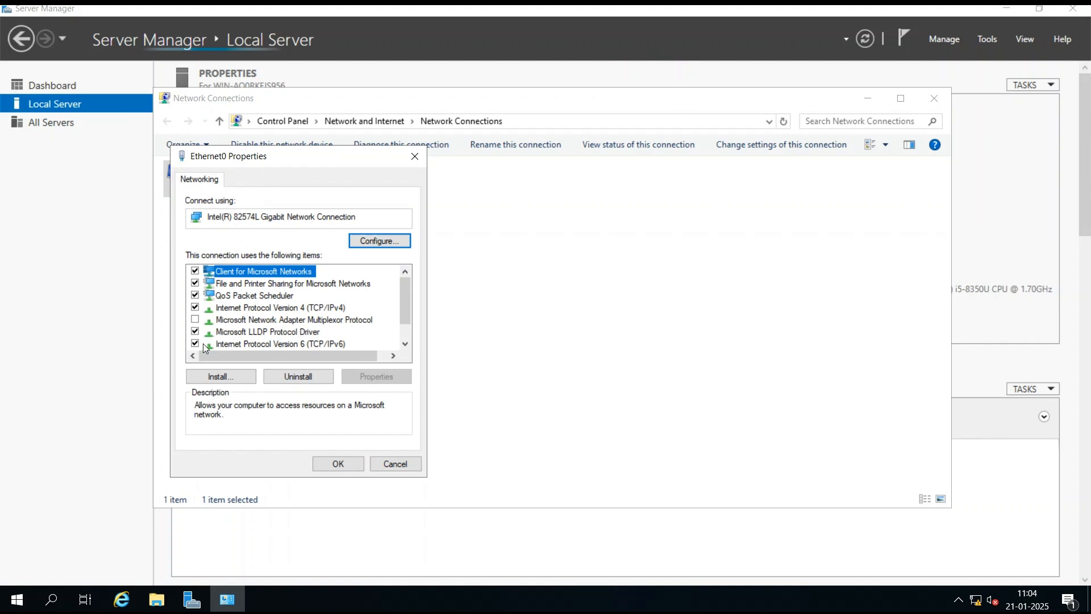
pyautogui.click(195, 344)
# Give Ethernet0 the static IPv4 address 192.168.120.1, subnet mask 255.255.255.0 and default gateway 192.168.120.100.
pyautogui.click(318, 308)
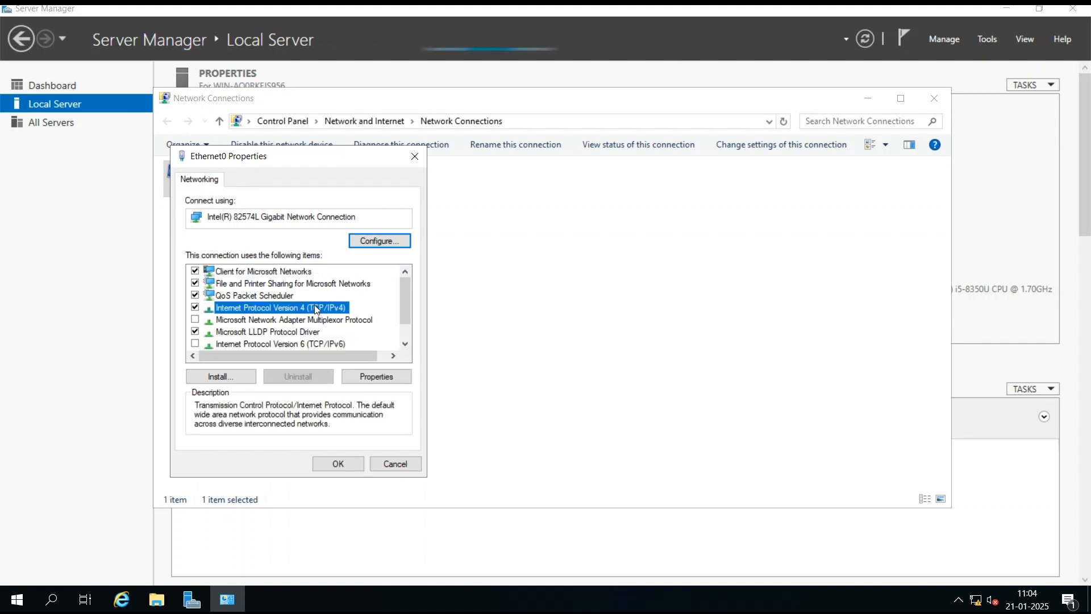
pyautogui.click(383, 374)
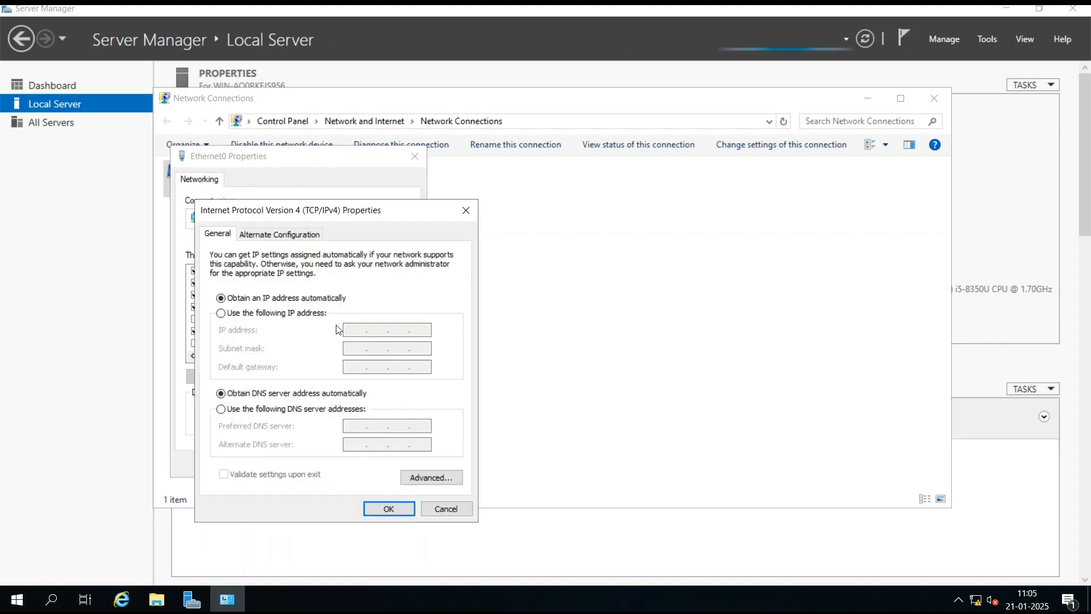
pyautogui.click(247, 313)
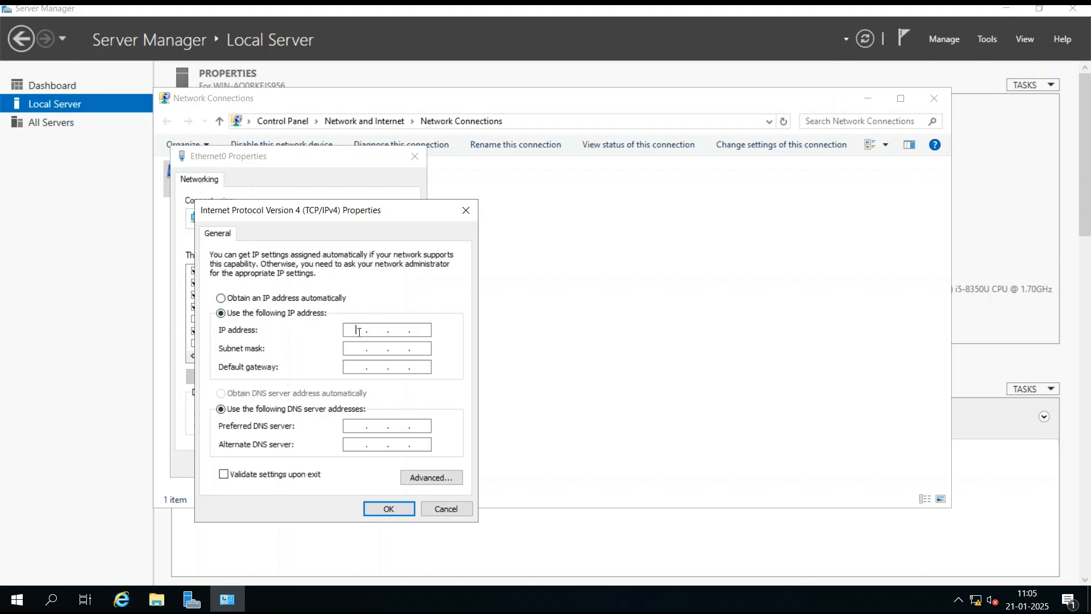
pyautogui.write('192 . 168 . 120 . 1')
pyautogui.press('Tab')
pyautogui.press('Tab')
pyautogui.write('192 . ')
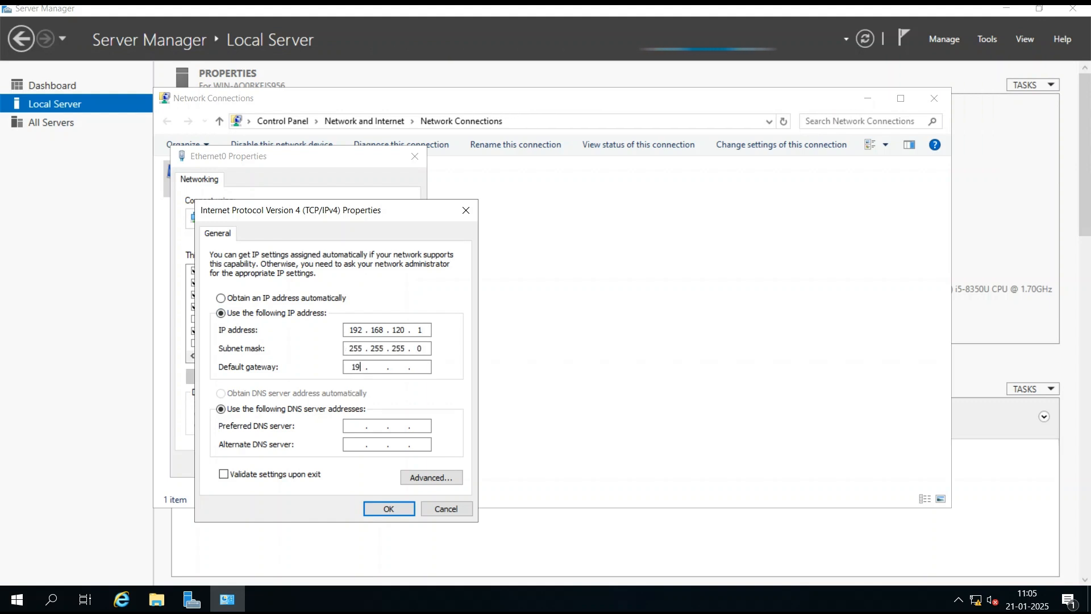
pyautogui.write('168 . 120 . 100')
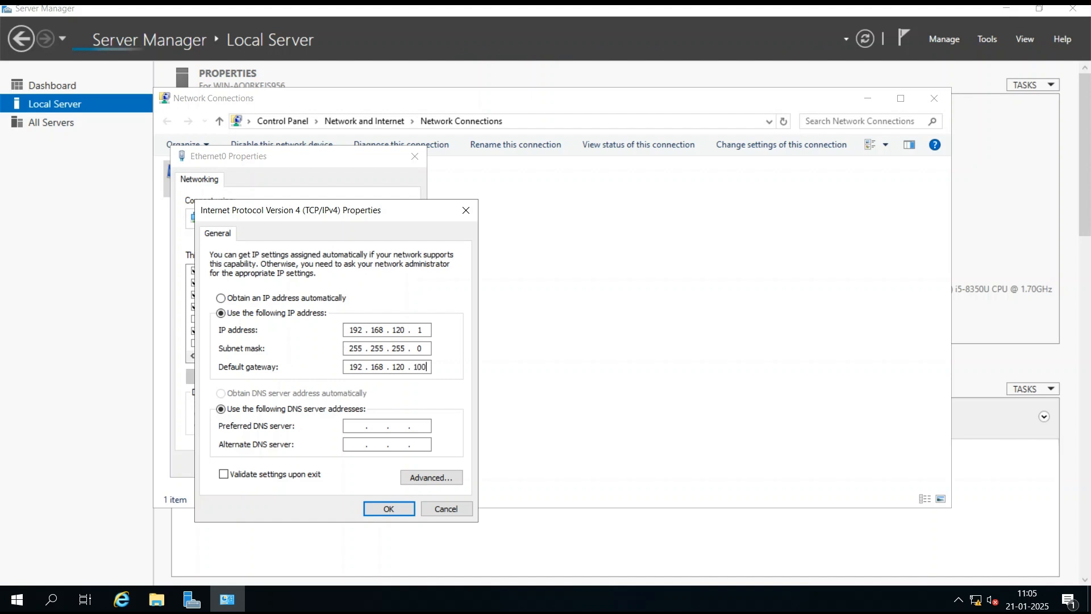
# Set the preferred DNS server to 192.168.120.1, apply the adapter settings and close the network connections.
pyautogui.press('Tab')
pyautogui.press('Tab')
pyautogui.write('192 . 168 . 12')
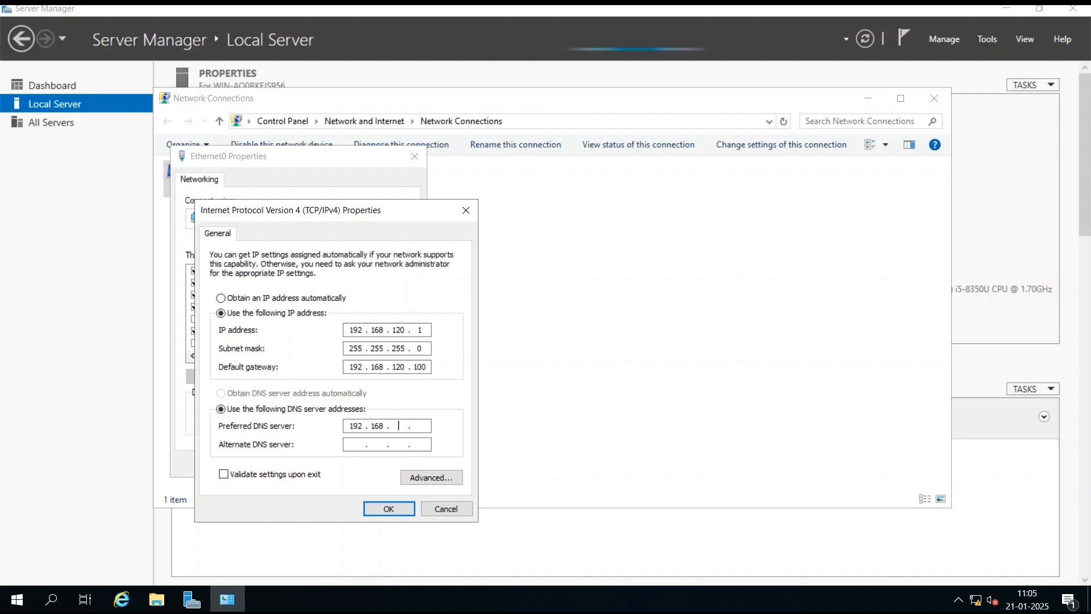
pyautogui.write('0 . 1')
pyautogui.click(390, 508)
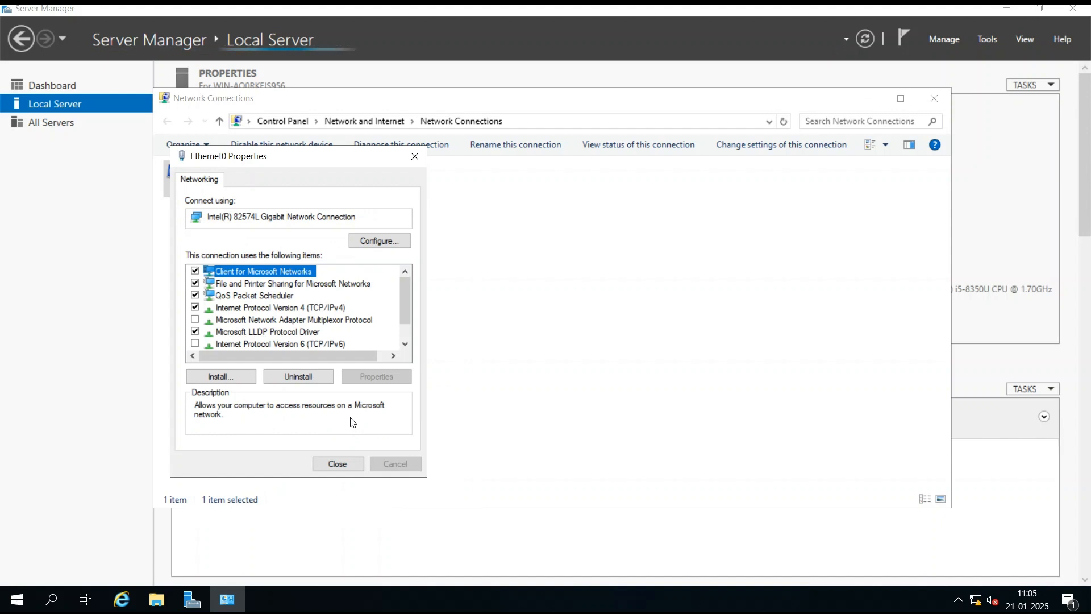
pyautogui.click(337, 464)
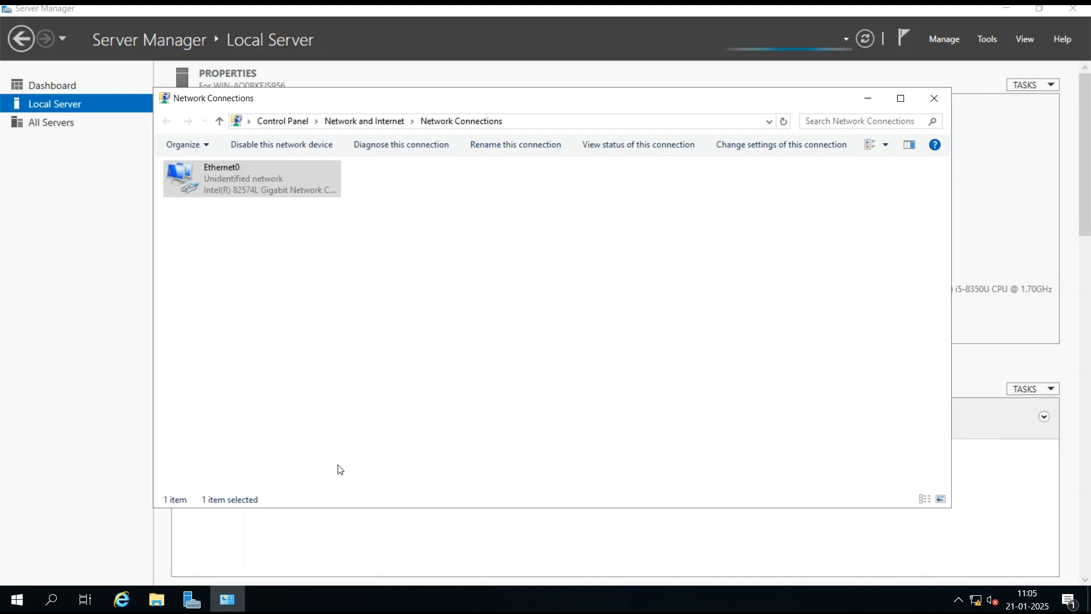
pyautogui.click(935, 102)
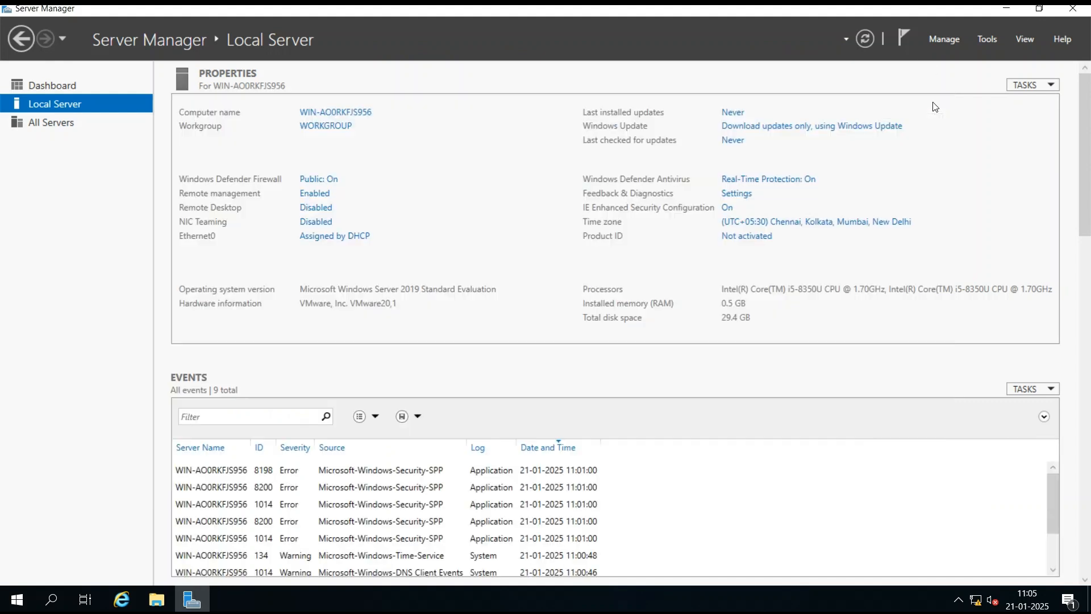
# Rename the computer to FFSTEKLAB-PDC, keeping it in the WORKGROUP workgroup.
pyautogui.click(338, 115)
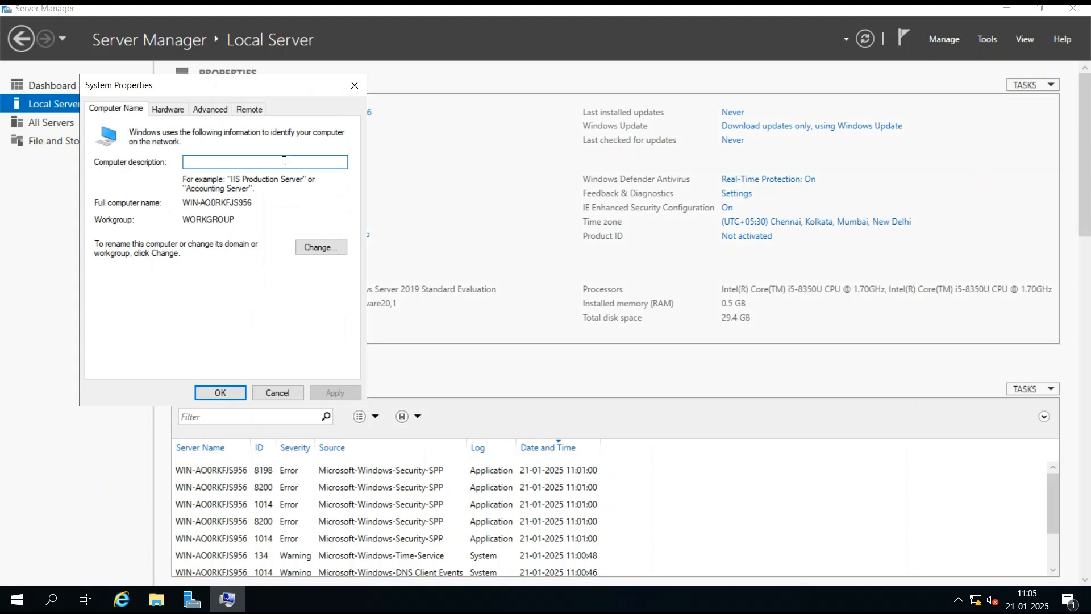
pyautogui.click(321, 250)
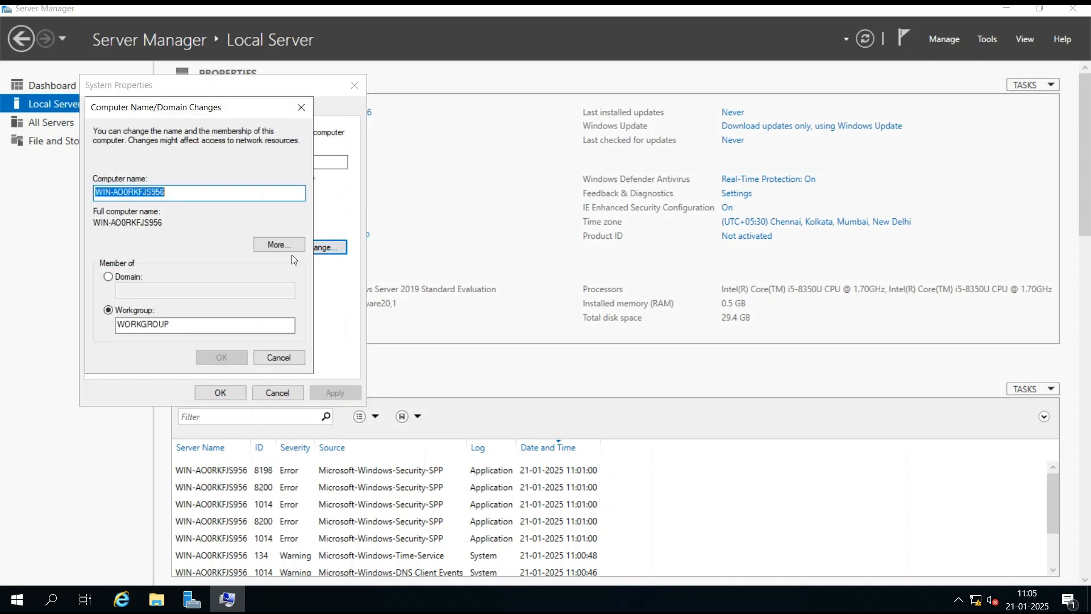
pyautogui.write('fste')
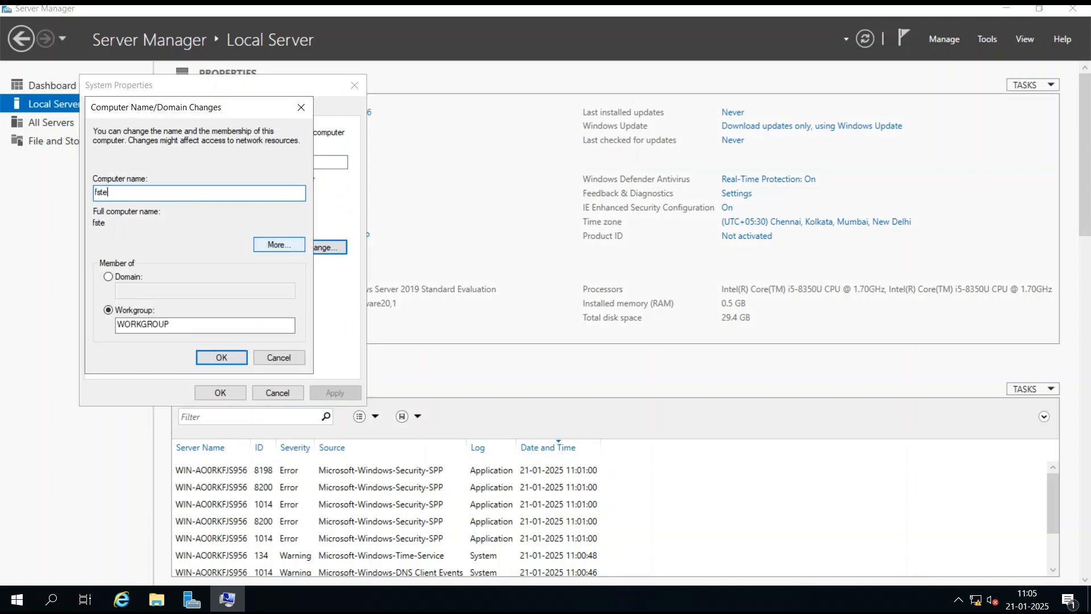
pyautogui.write('klab-')
pyautogui.hotkey('ctrl', 'a')
pyautogui.write('FFSTEKLAB-PDC')
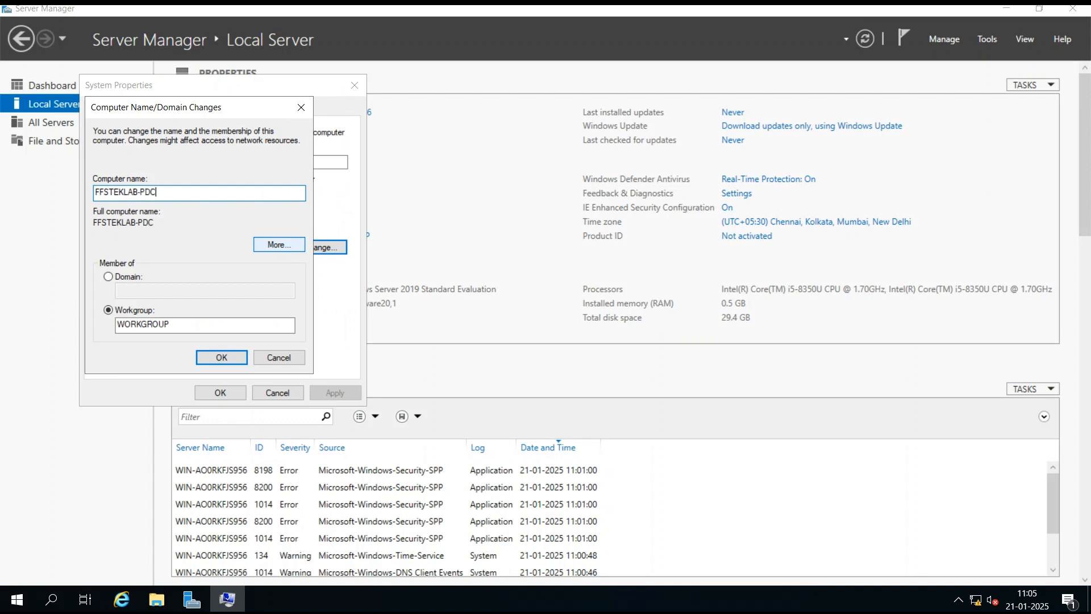
pyautogui.click(221, 357)
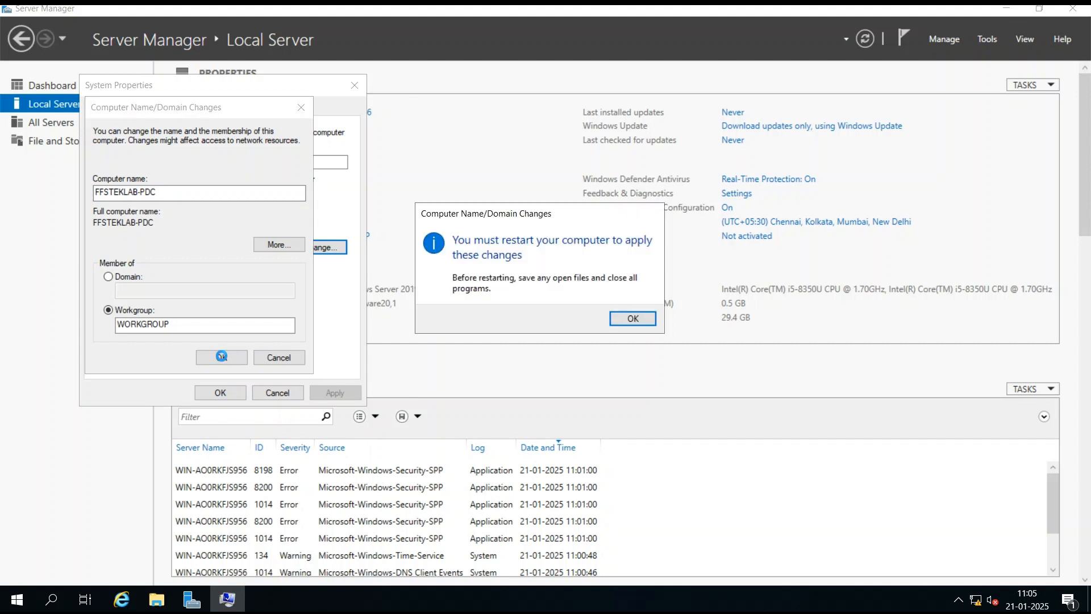
pyautogui.click(640, 317)
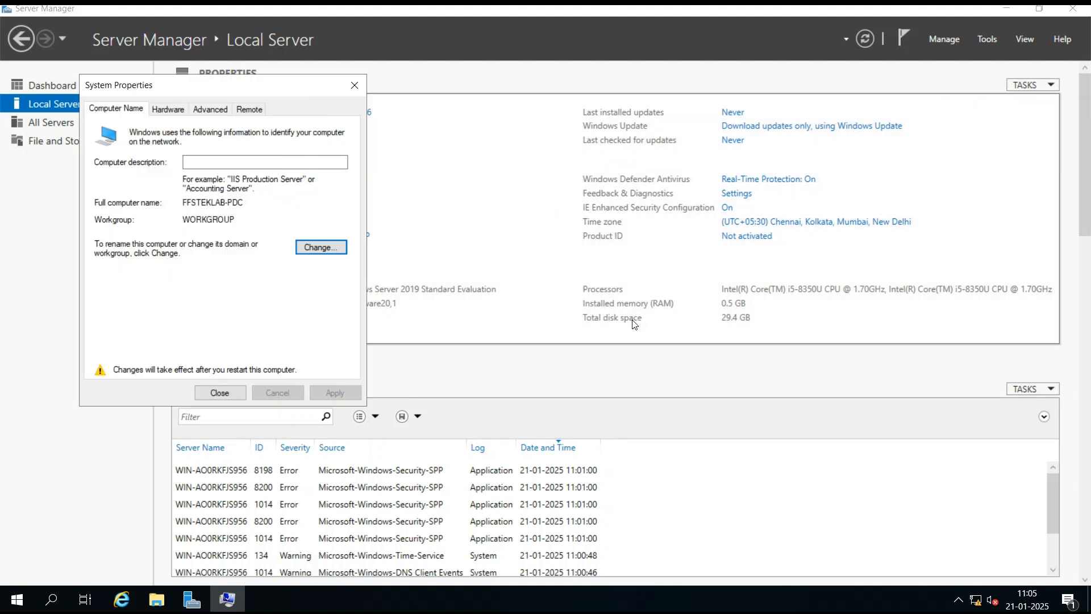
# Restart the server to apply the new name and sign in as Administrator with the account password.
pyautogui.click(226, 393)
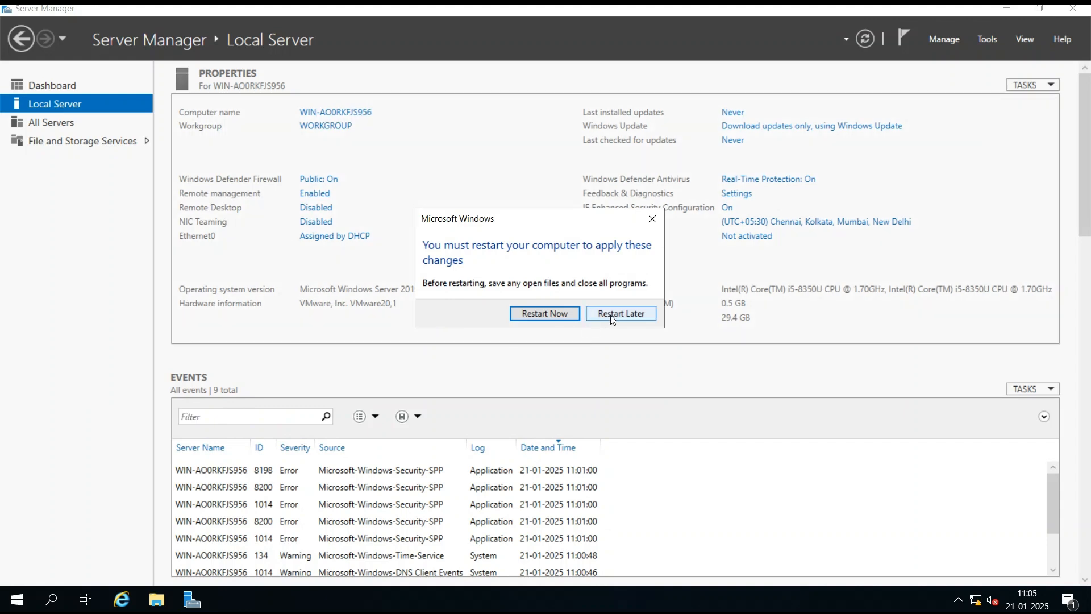
pyautogui.click(571, 317)
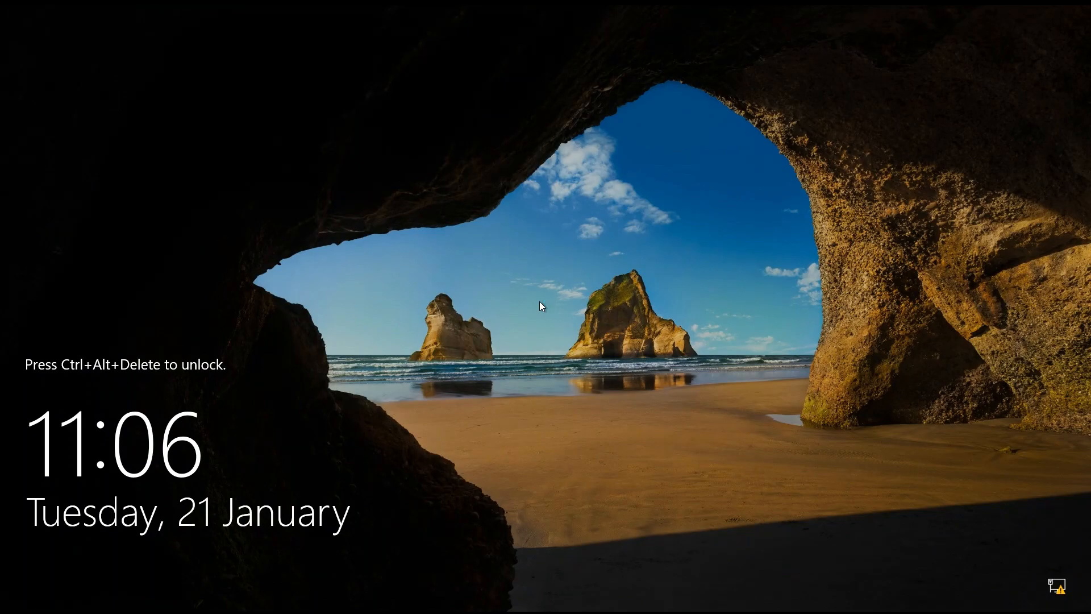
pyautogui.hotkey('ctrl', 'alt', 'Delete')
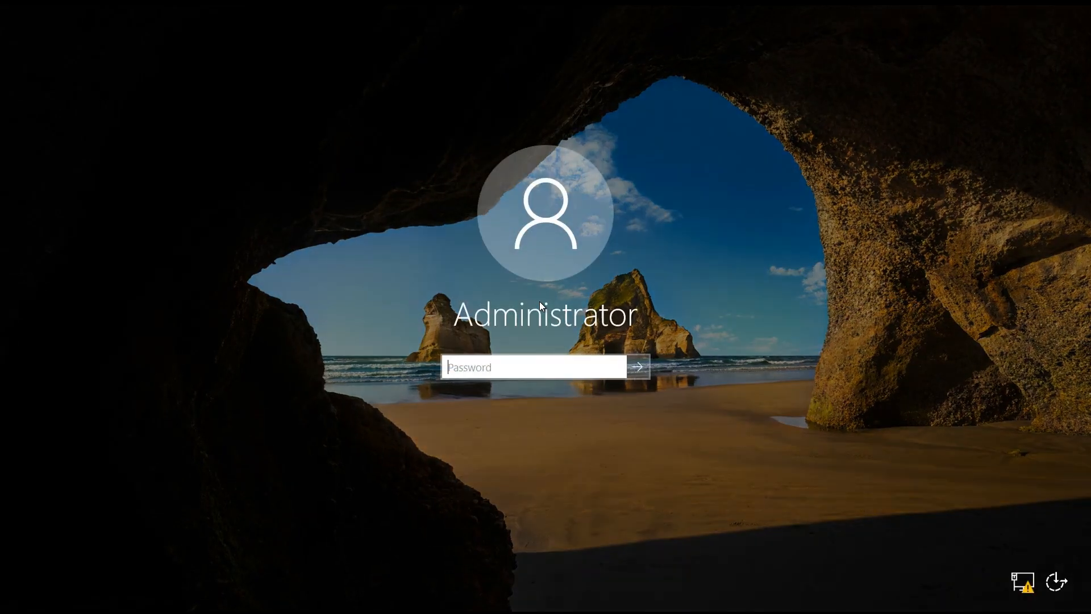
pyautogui.write('*******')
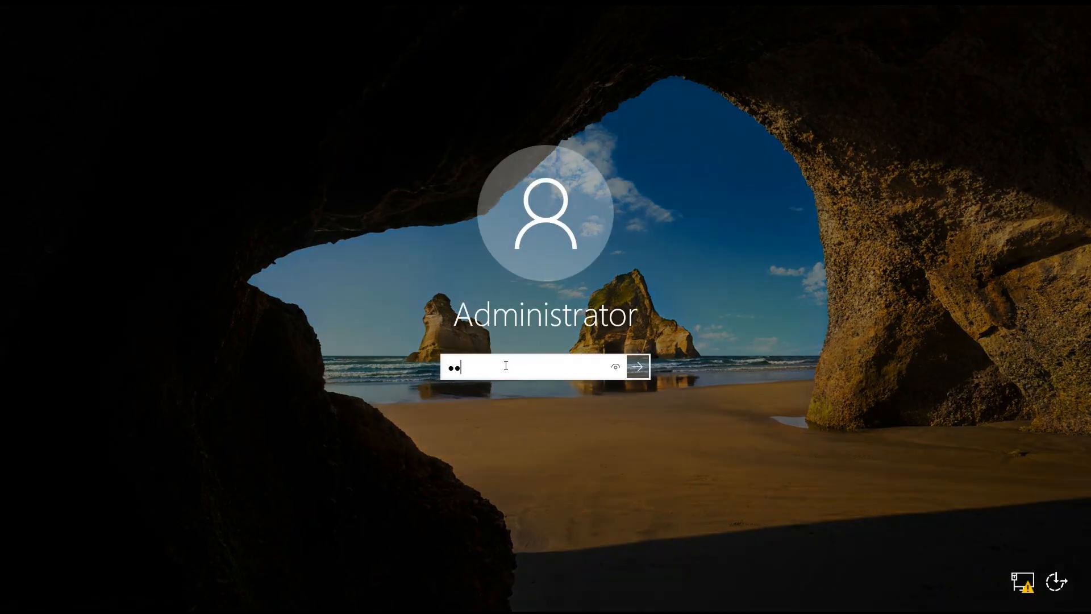
pyautogui.press('Return')
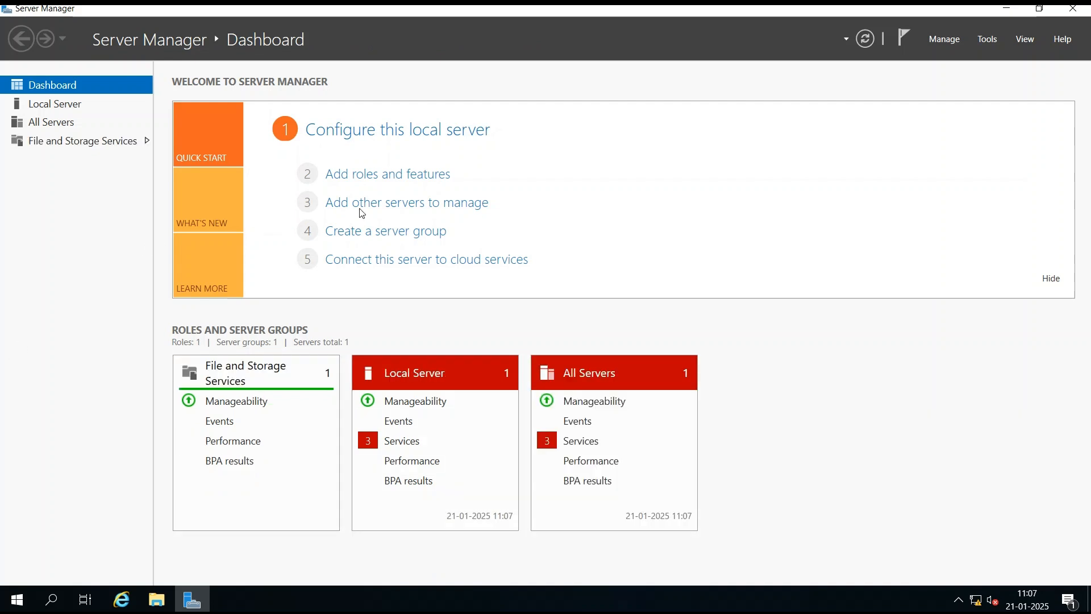
# Start adding roles and features with a role-based or feature-based installation on the local server FFSTEKLAB-PDC.
pyautogui.click(384, 181)
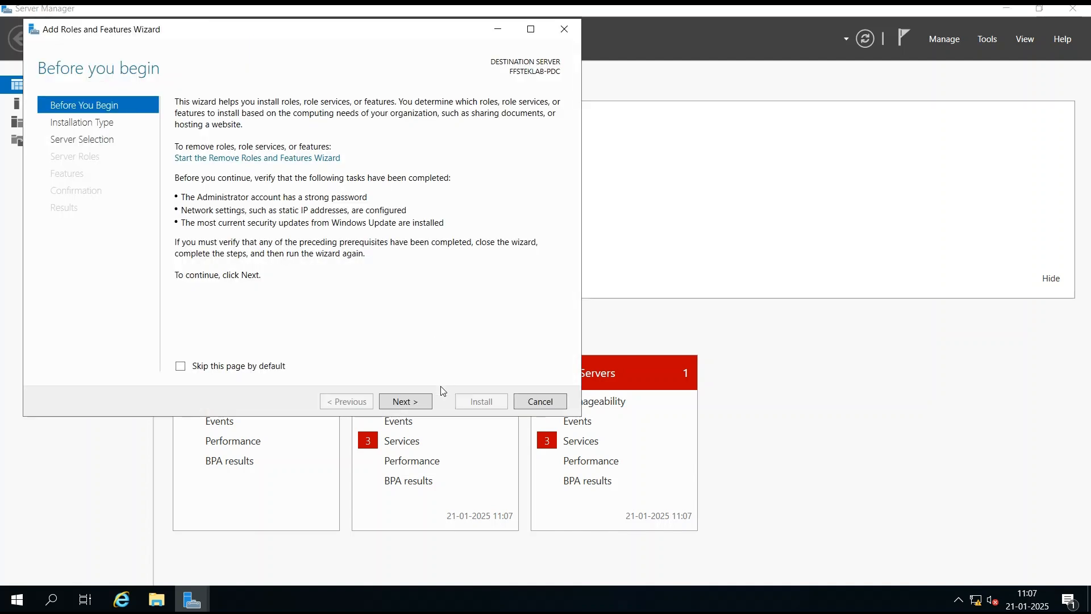
pyautogui.click(416, 405)
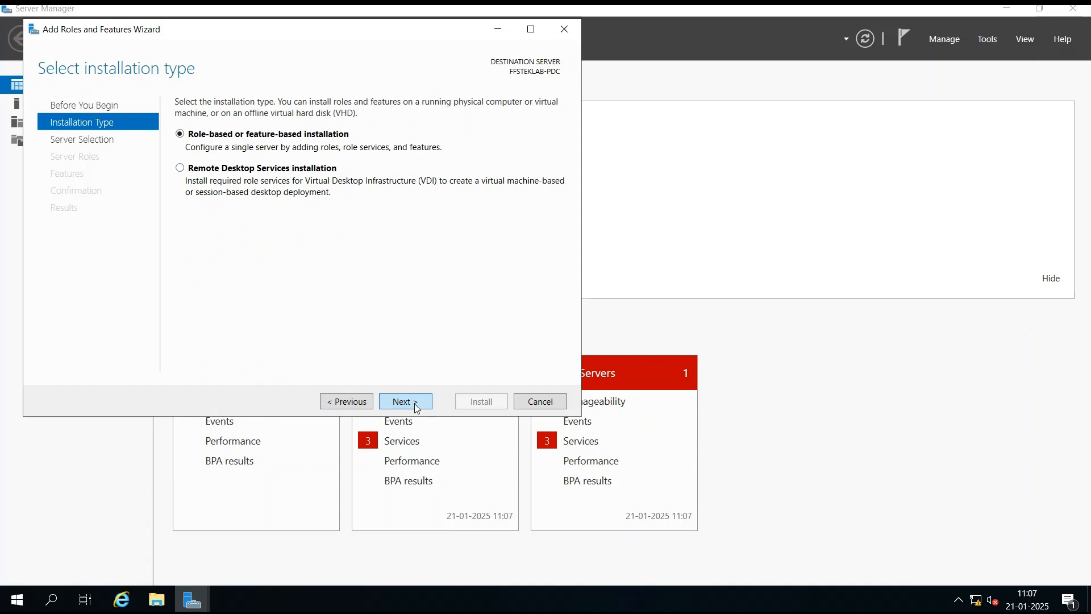
pyautogui.click(416, 406)
pyautogui.click(416, 407)
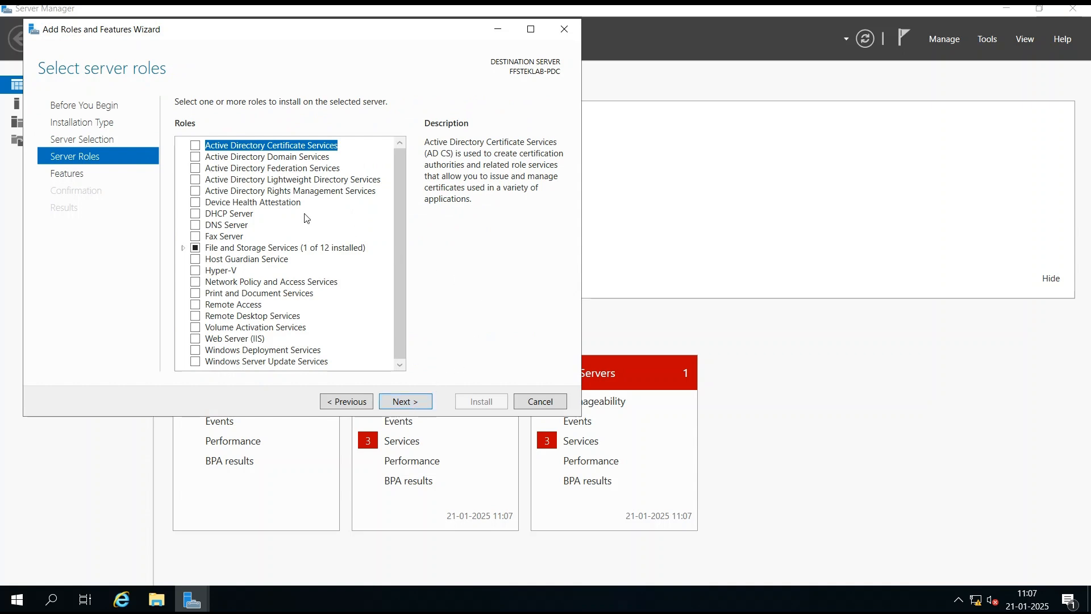
# Select the Active Directory Domain Services and DNS Server roles, including their required features and management tools.
pyautogui.click(195, 157)
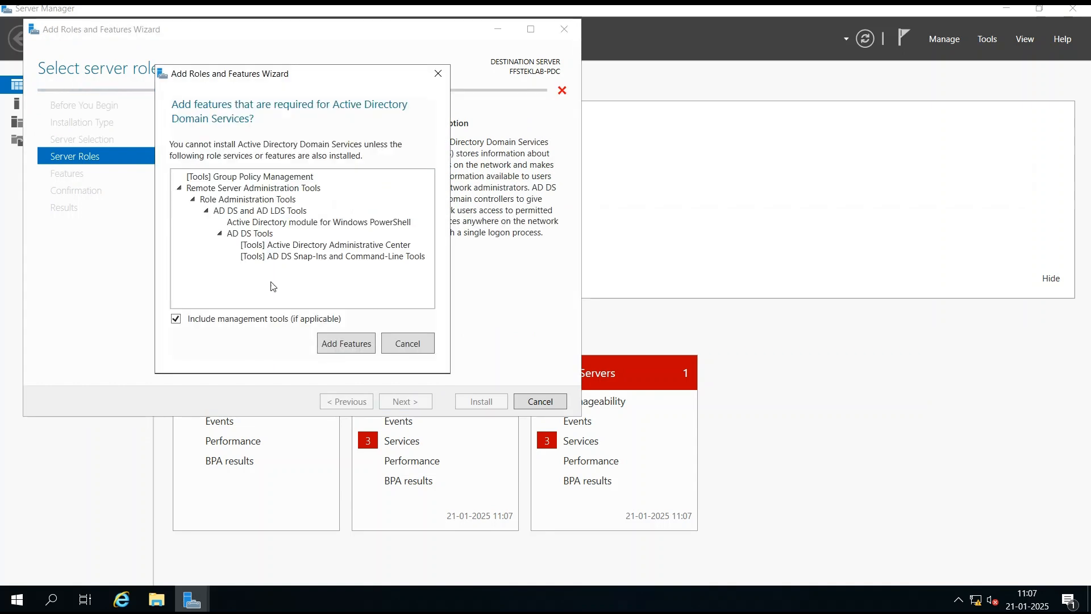
pyautogui.click(345, 344)
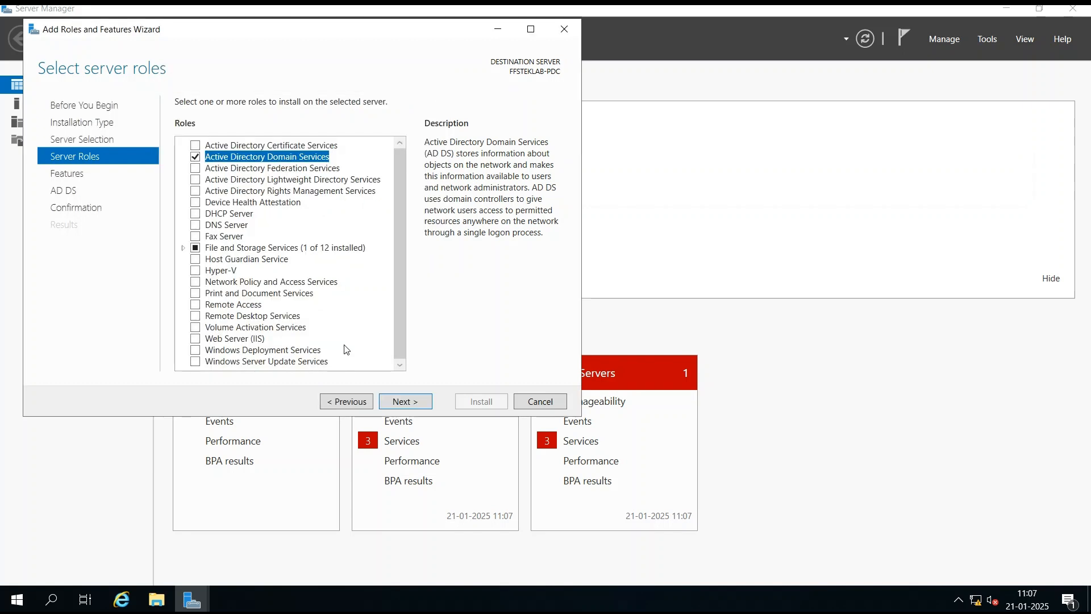
pyautogui.click(195, 225)
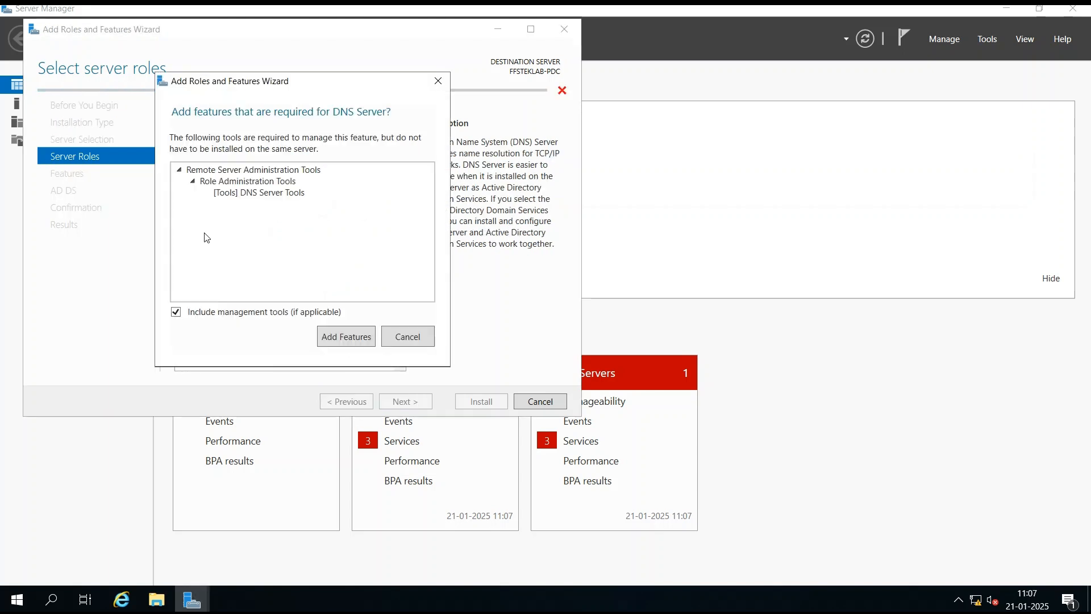
pyautogui.click(342, 339)
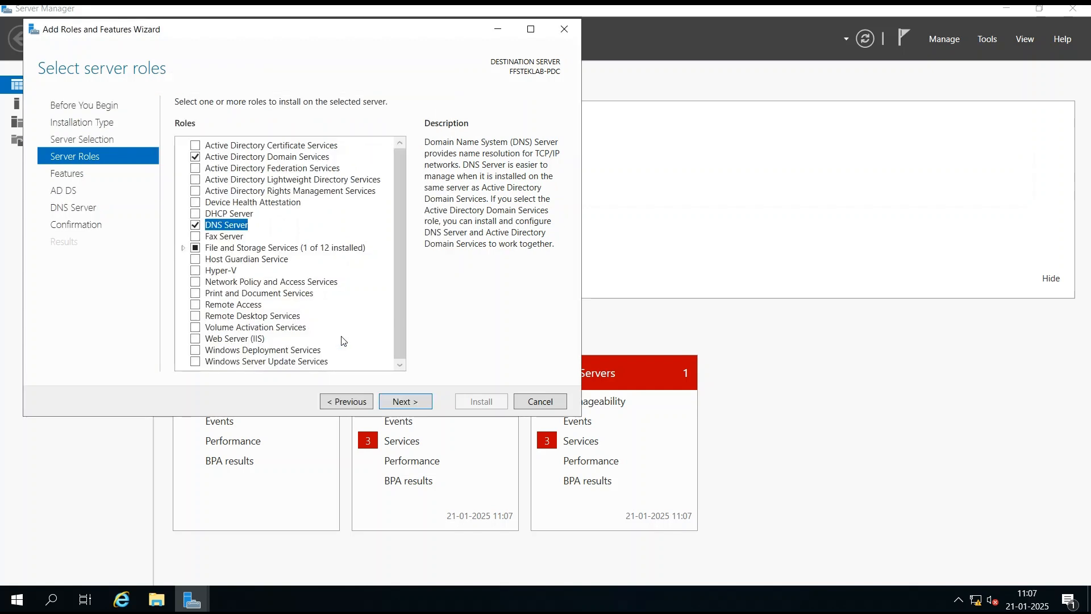
# Keep the preselected features and proceed through the AD DS and DNS Server information to the installation confirmation.
pyautogui.click(404, 402)
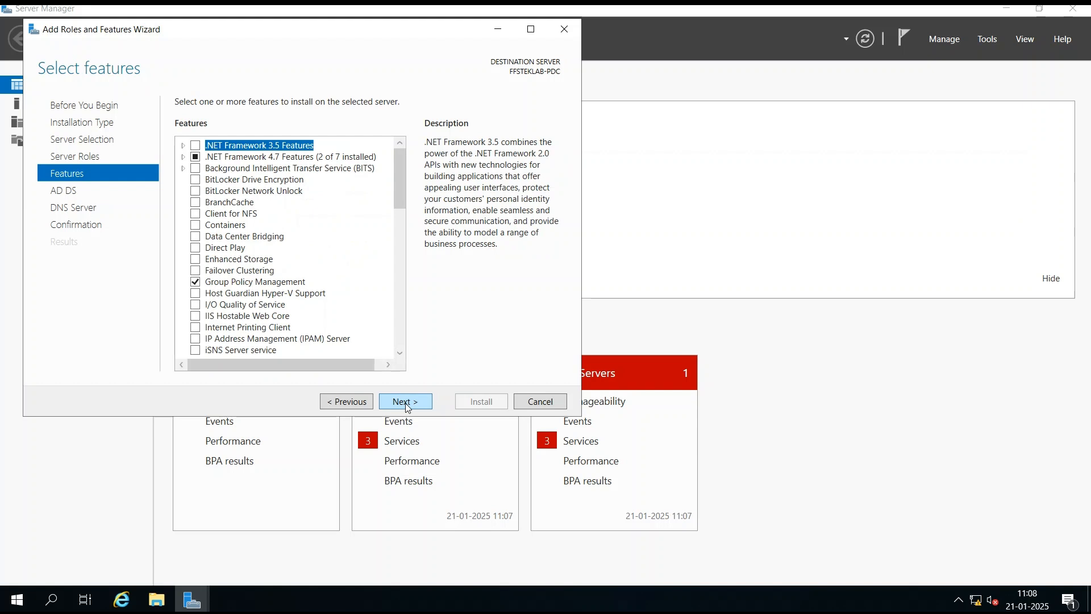
pyautogui.click(405, 405)
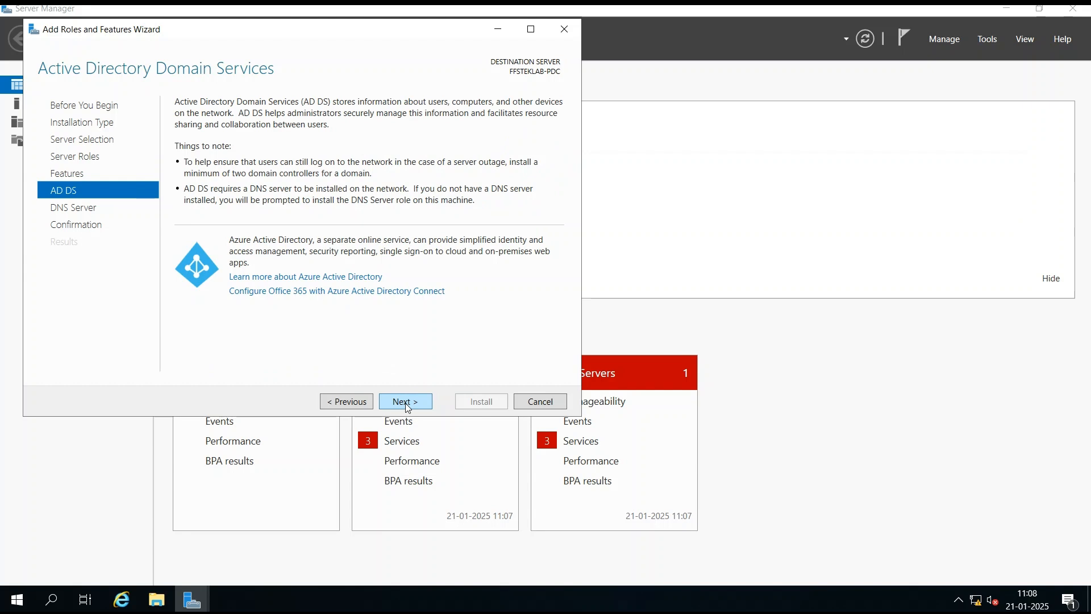
pyautogui.click(405, 402)
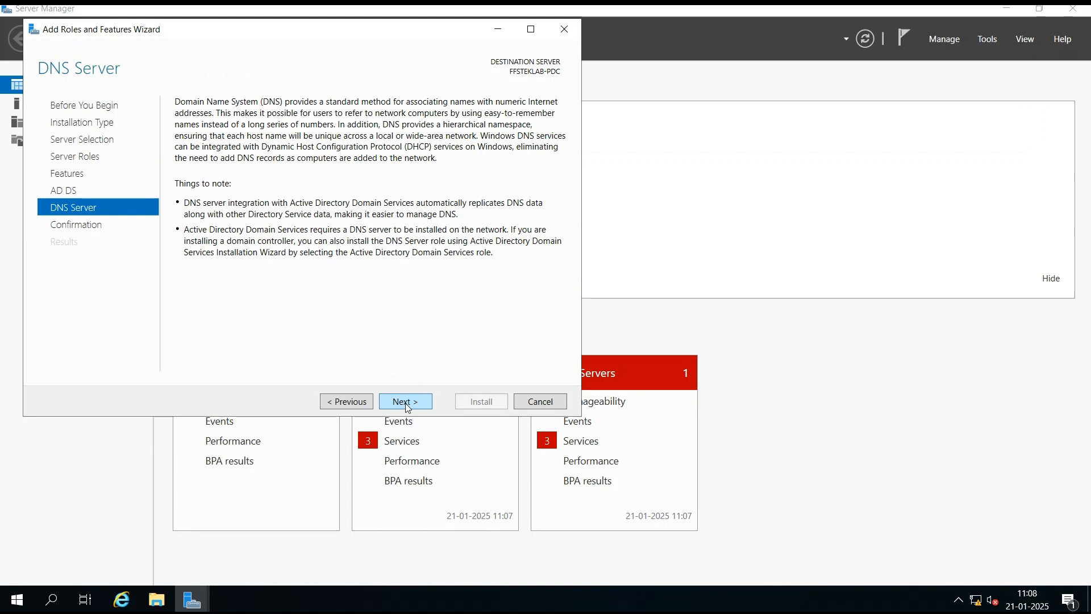
pyautogui.click(405, 402)
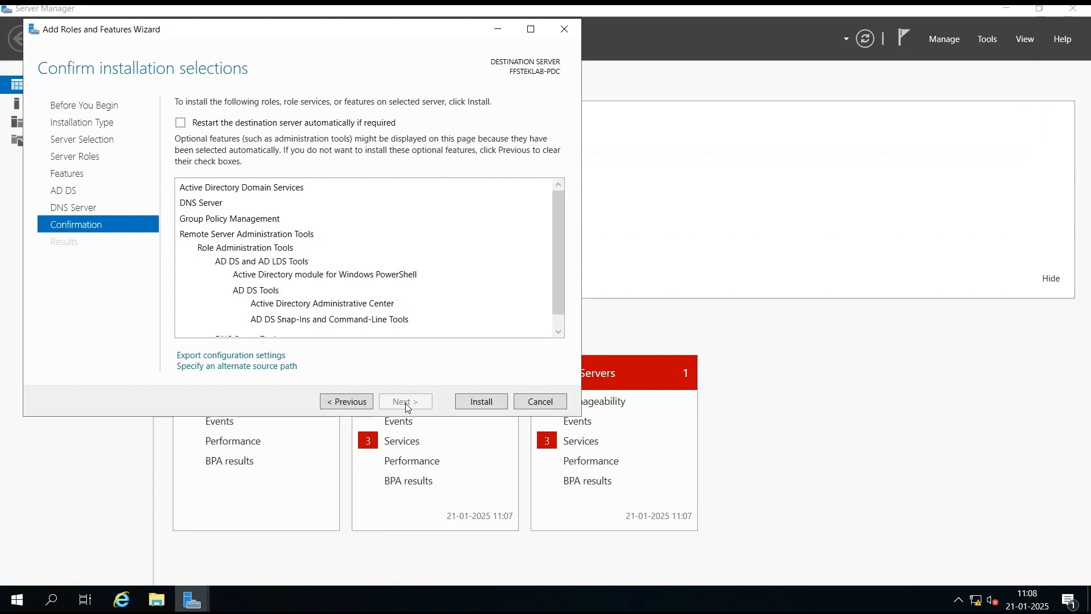
# Install the selected AD DS and DNS Server roles and start promoting the server to a domain controller.
pyautogui.click(476, 402)
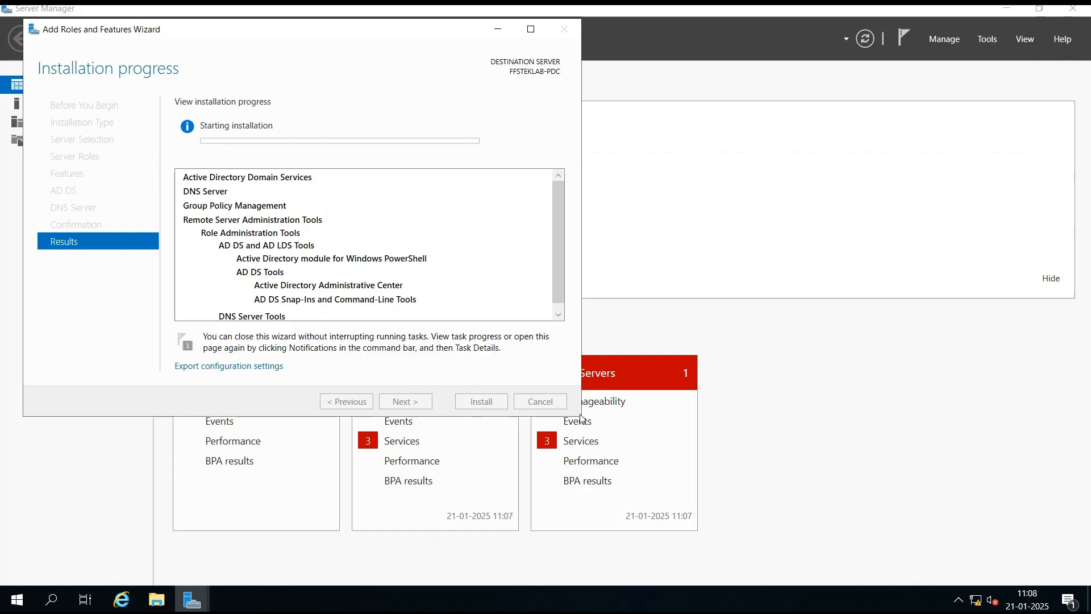
pyautogui.moveTo(580, 418); pyautogui.dragTo(790, 562)
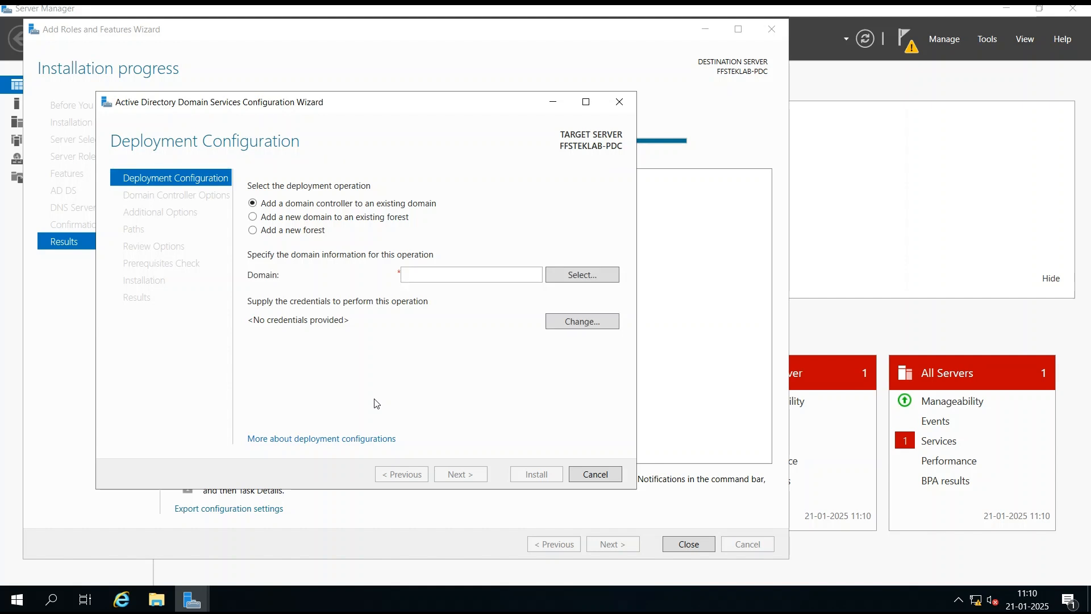
# Configure the deployment as a new forest with root domain name fsteklab.local, and proceed to the domain controller options.
pyautogui.click(253, 231)
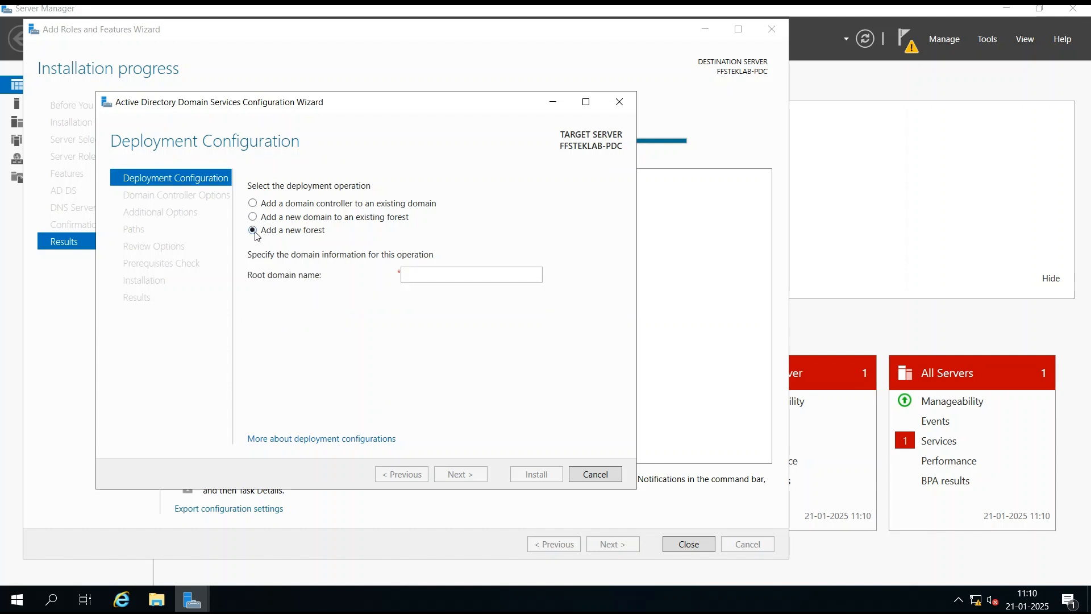
pyautogui.click(477, 278)
pyautogui.write('fste')
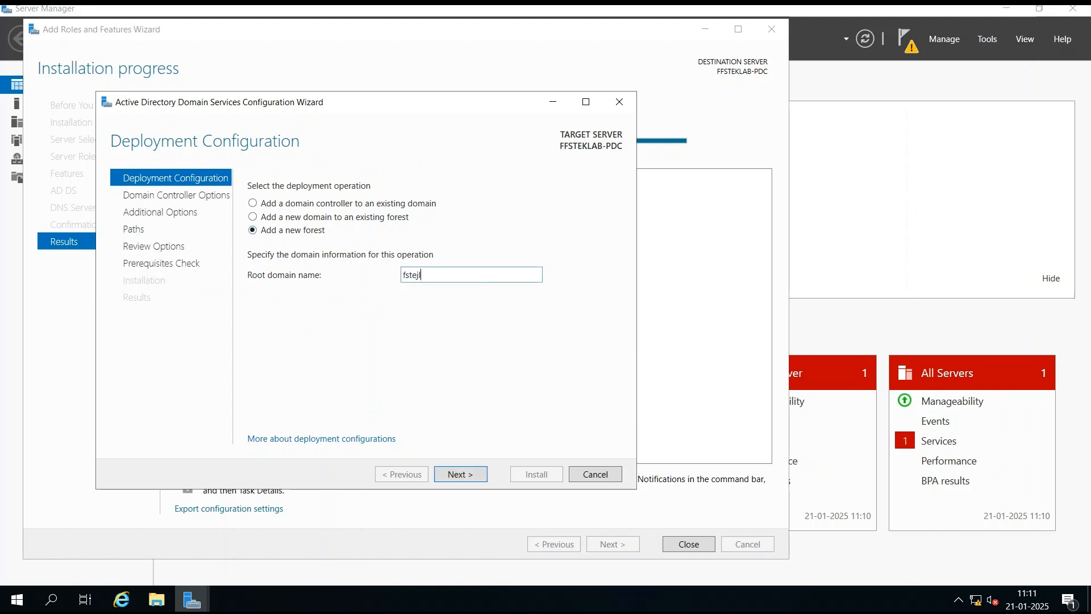
pyautogui.write('klab.local')
pyautogui.click(470, 476)
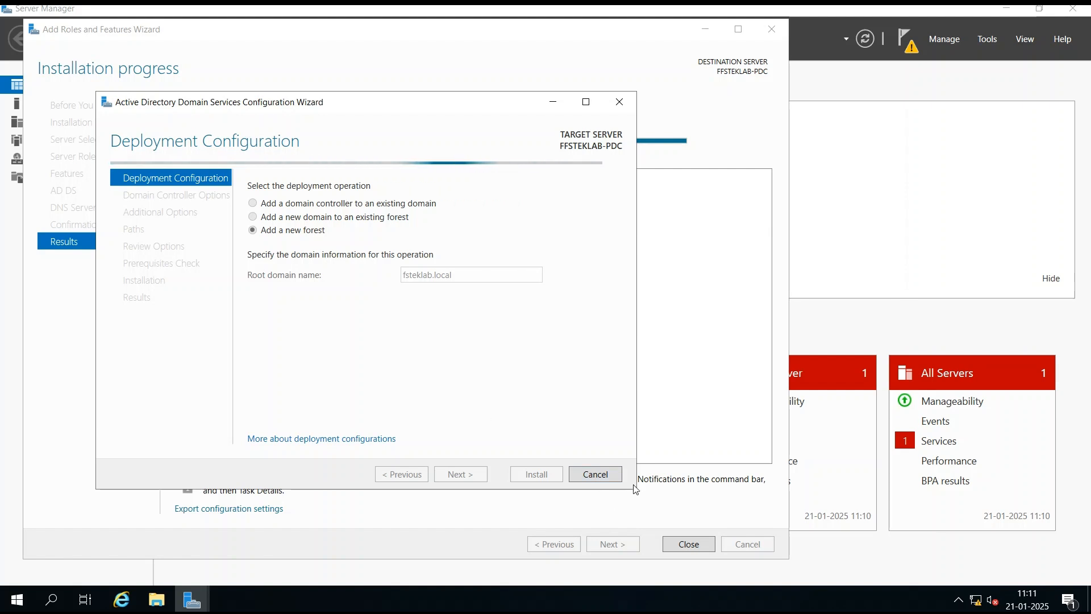
pyautogui.moveTo(636, 489); pyautogui.dragTo(790, 560)
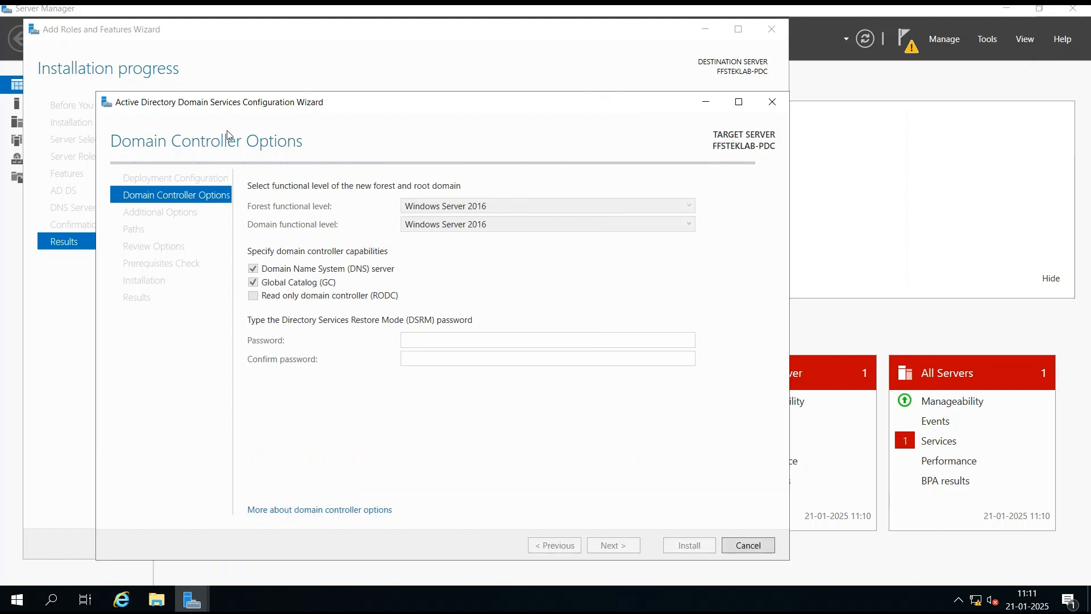
pyautogui.moveTo(23, 18); pyautogui.dragTo(24, 19)
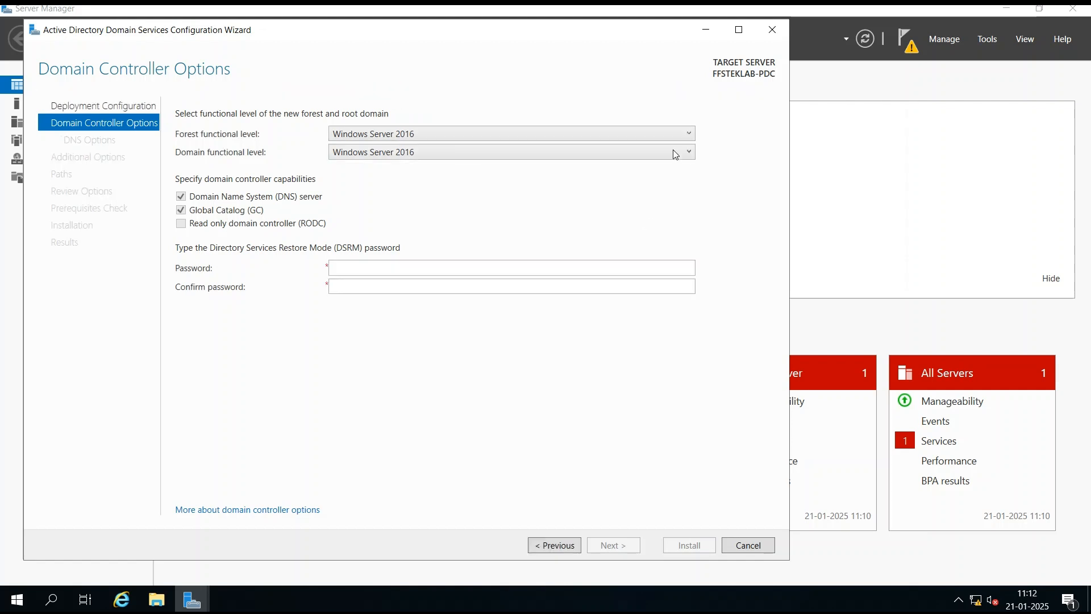
# Try the Windows Server 2008 forest functional level, and restore Windows Server 2016 for both forest and domain.
pyautogui.click(677, 135)
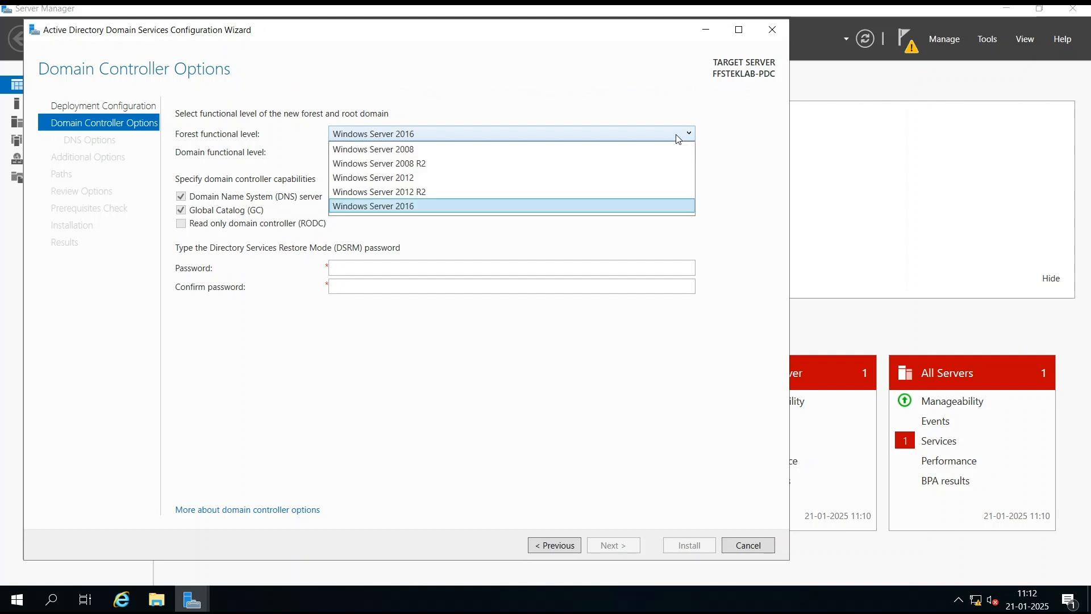
pyautogui.click(534, 208)
pyautogui.click(503, 135)
pyautogui.click(482, 149)
pyautogui.click(487, 153)
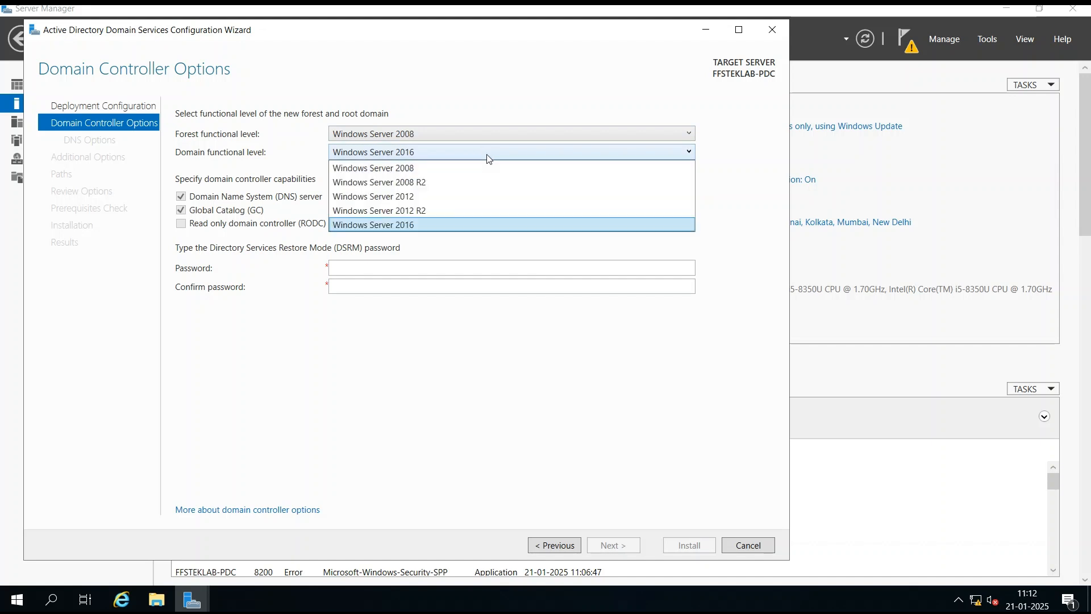
pyautogui.click(472, 223)
pyautogui.click(514, 134)
pyautogui.click(491, 207)
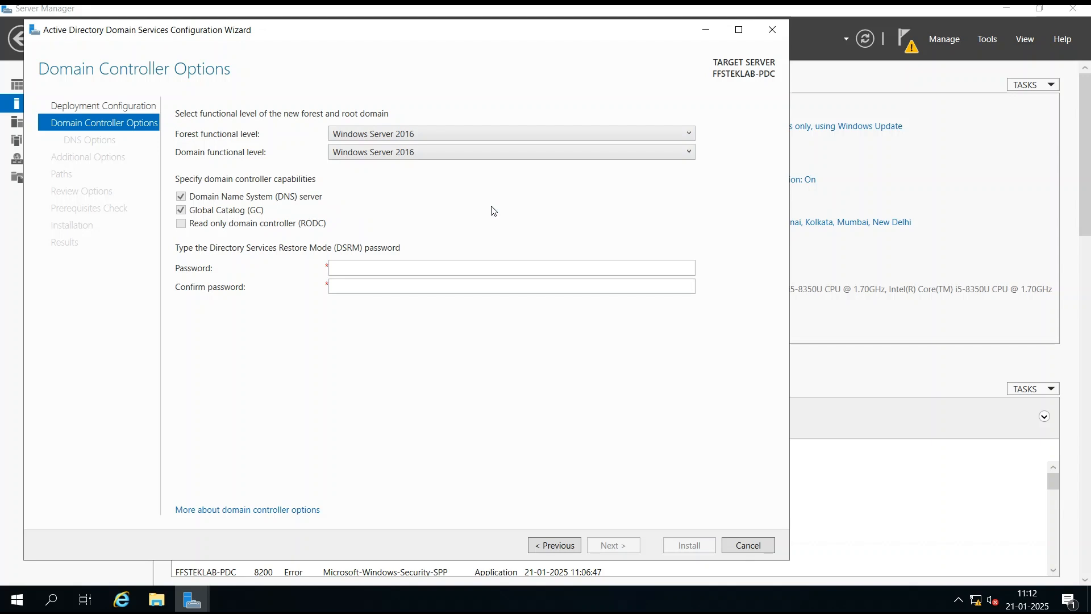
# Enter and confirm the Directory Services Restore Mode password, and proceed to the DNS options.
pyautogui.click(343, 269)
pyautogui.write('********')
pyautogui.press('Tab')
pyautogui.write('********')
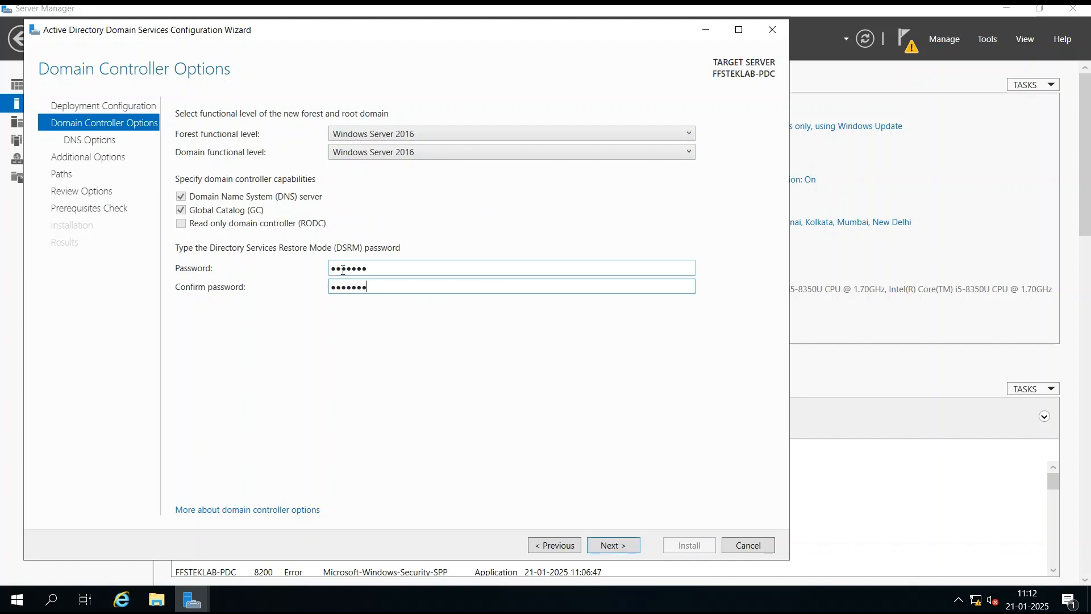
pyautogui.click(628, 547)
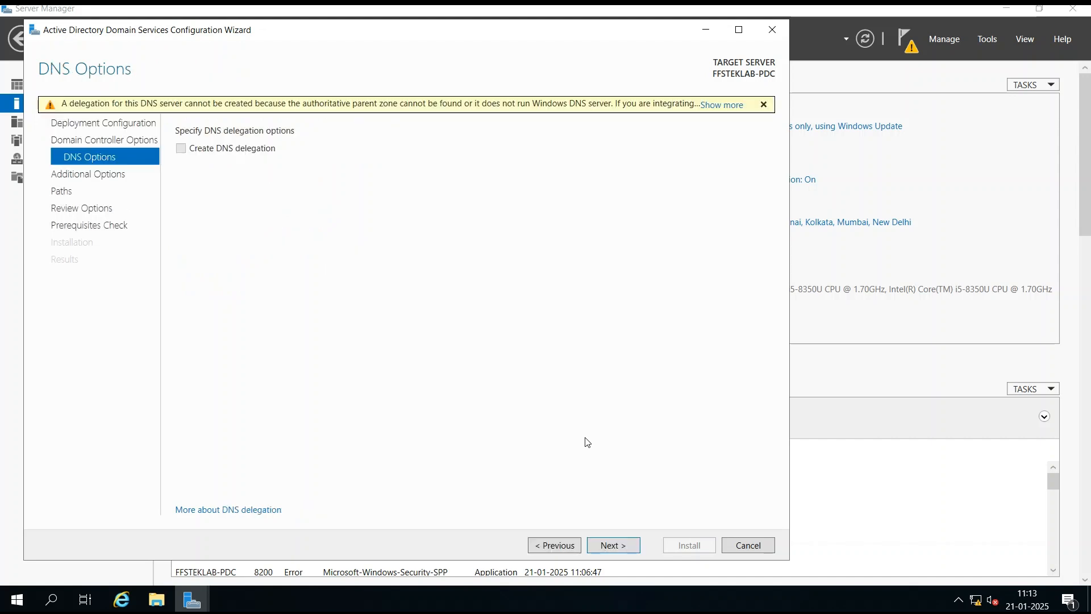
# Keep the default DNS, NetBIOS name and path settings, run the prerequisites check, and install the domain controller configuration.
pyautogui.click(614, 546)
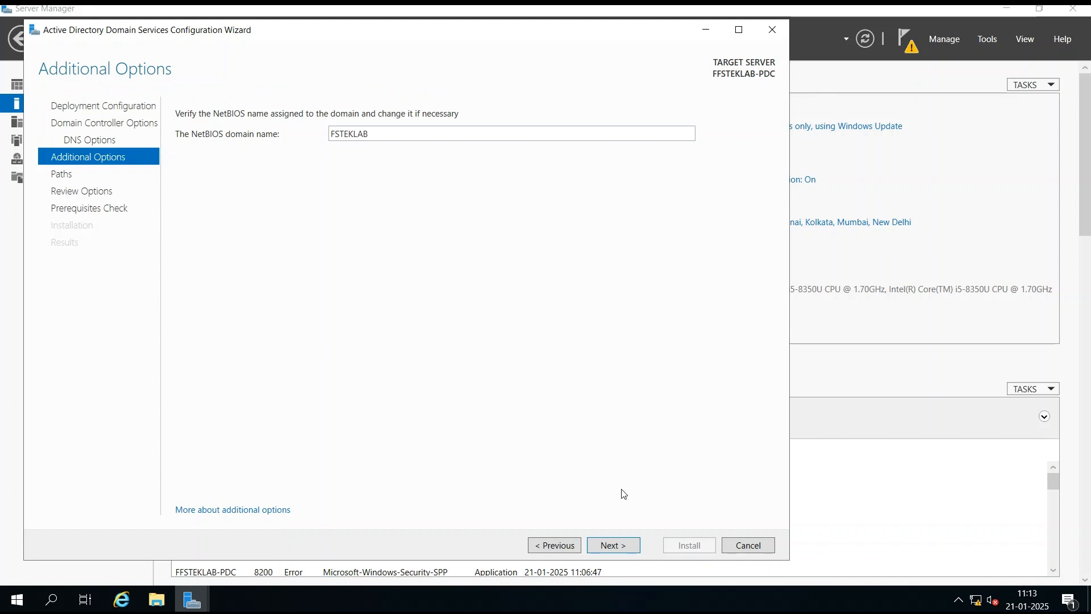
pyautogui.click(630, 548)
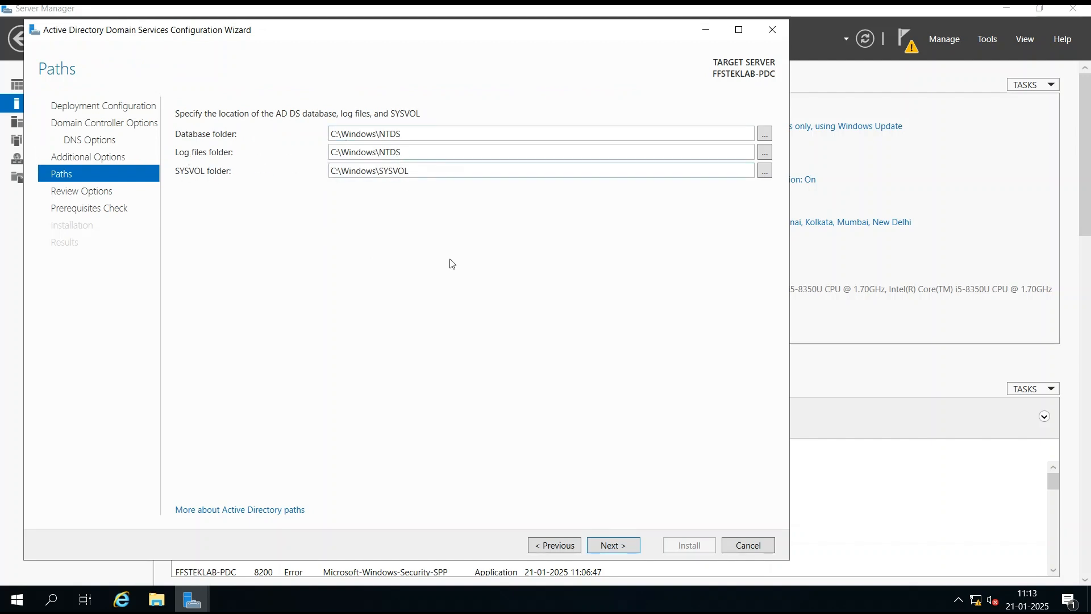
pyautogui.click(632, 545)
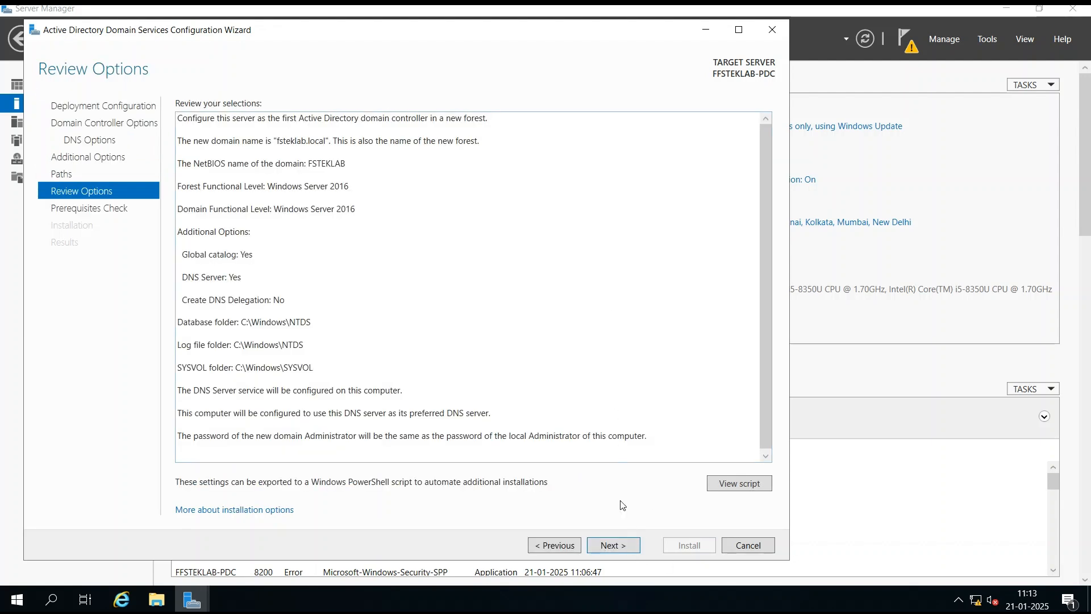
pyautogui.click(625, 550)
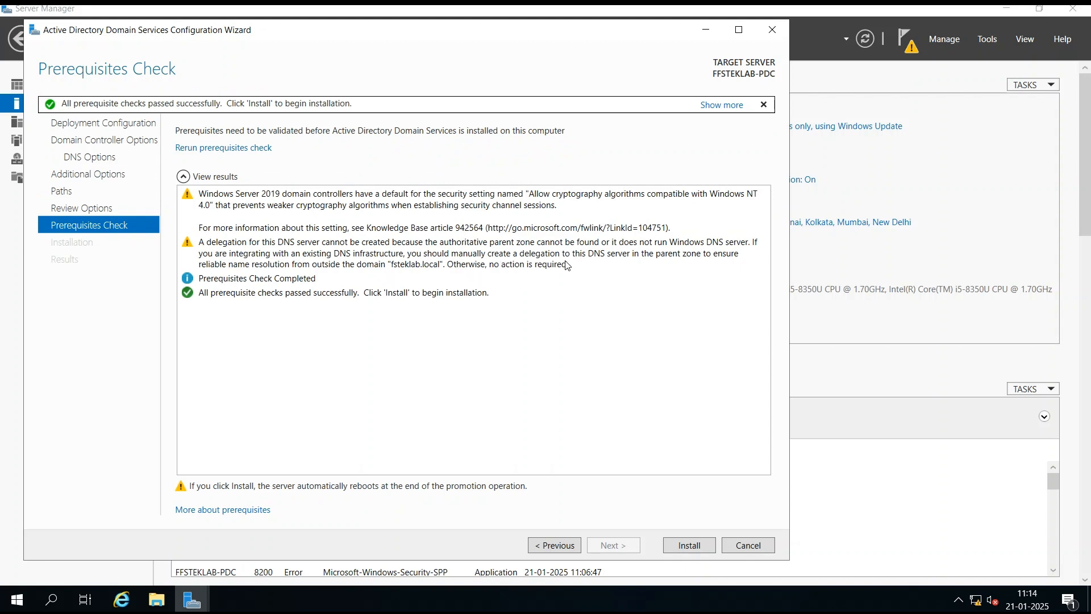
pyautogui.click(697, 548)
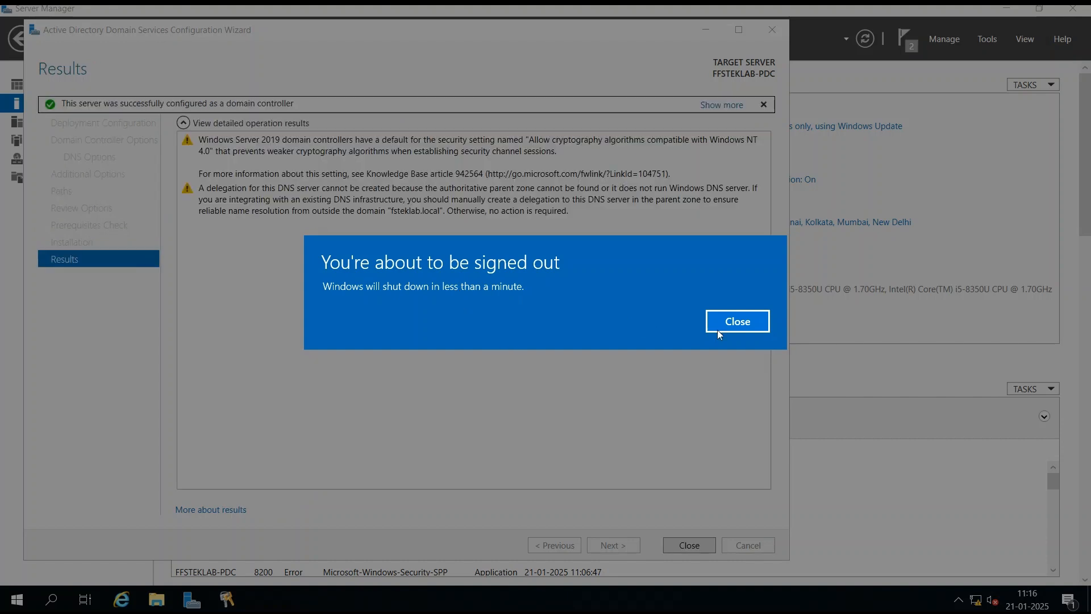
pyautogui.click(739, 325)
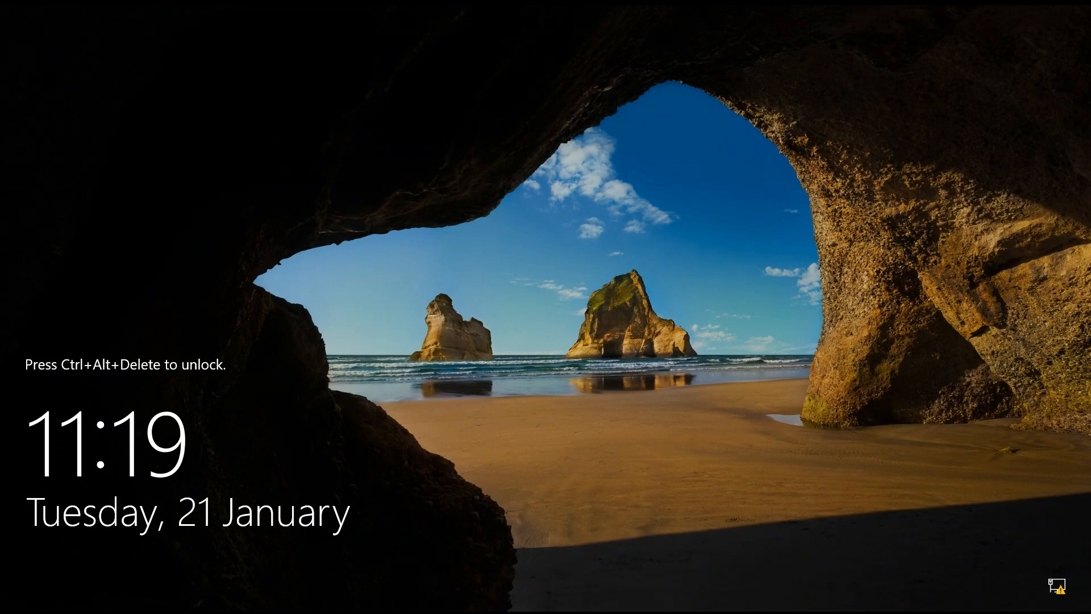
# Unlock the restarted server and sign in as FSTEKLAB\Administrator with the account password.
pyautogui.hotkey('ctrl', 'alt', 'Delete')
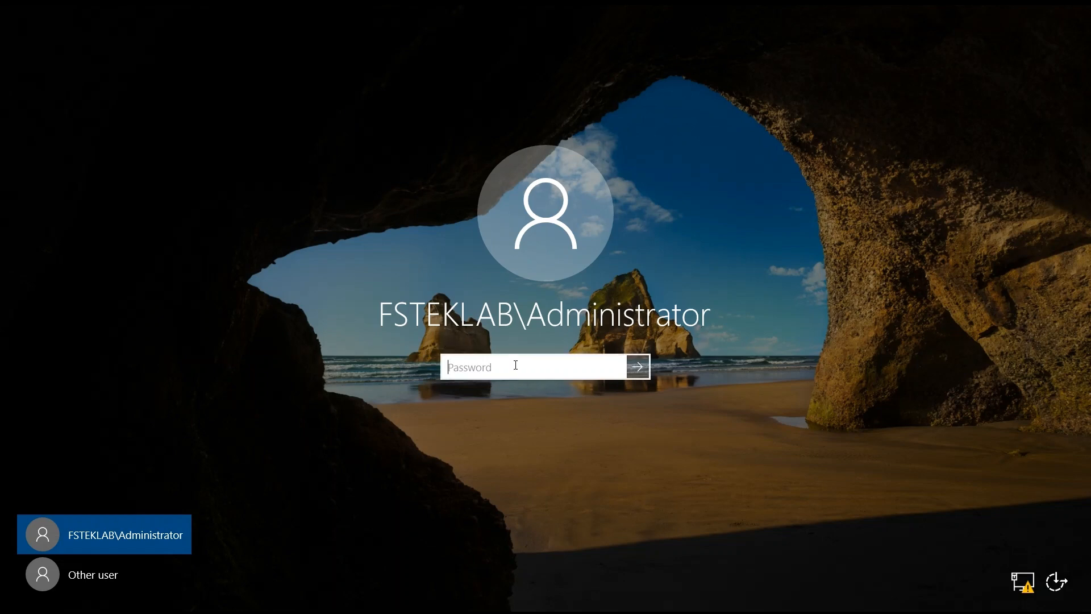
pyautogui.write('•••••••')
pyautogui.press('Return')
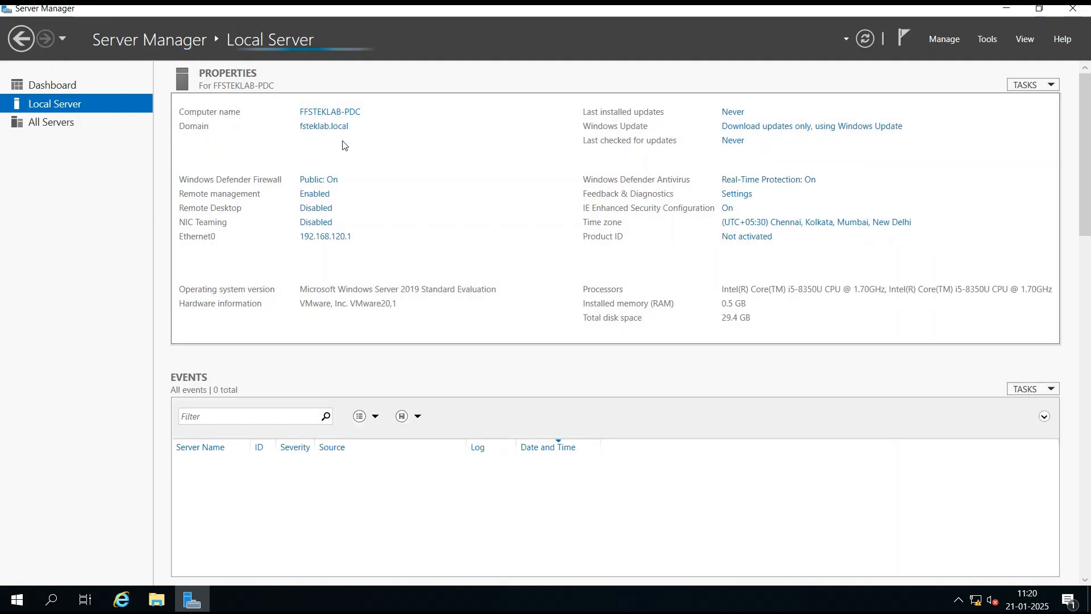
# Set the preferred DNS server in the IPv4 properties of Ethernet0 to 192.168.120.1 and close the network windows.
pyautogui.click(334, 244)
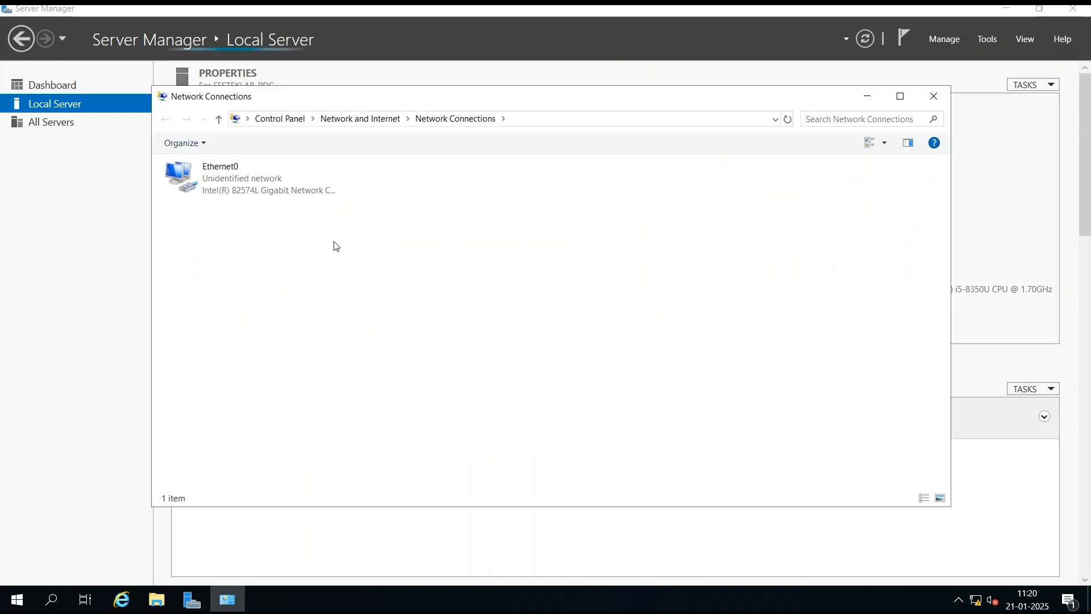
pyautogui.rightClick(244, 182)
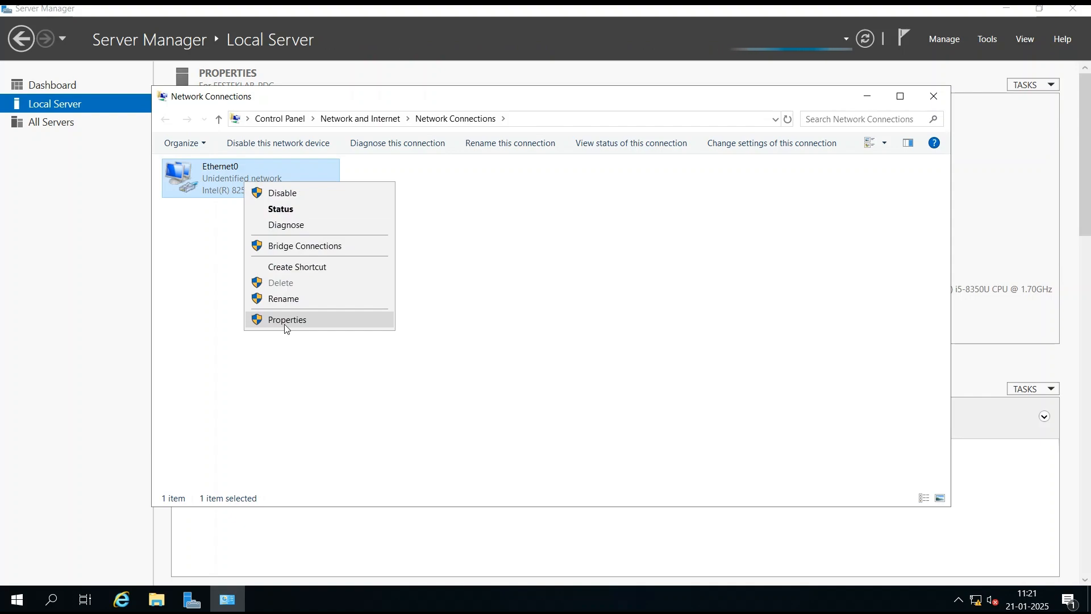
pyautogui.click(284, 322)
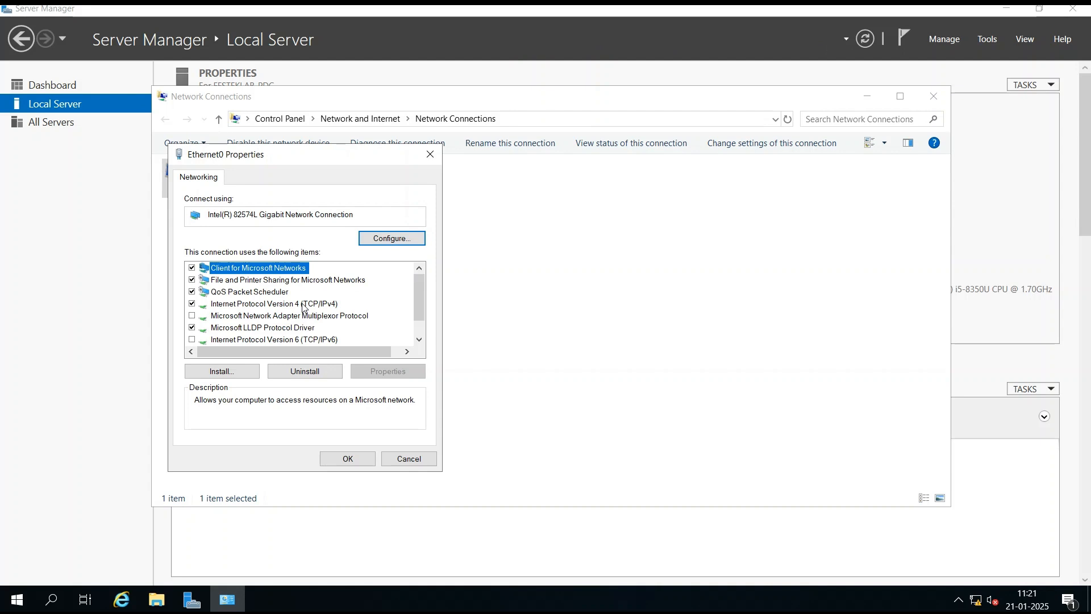
pyautogui.click(303, 305)
pyautogui.click(376, 372)
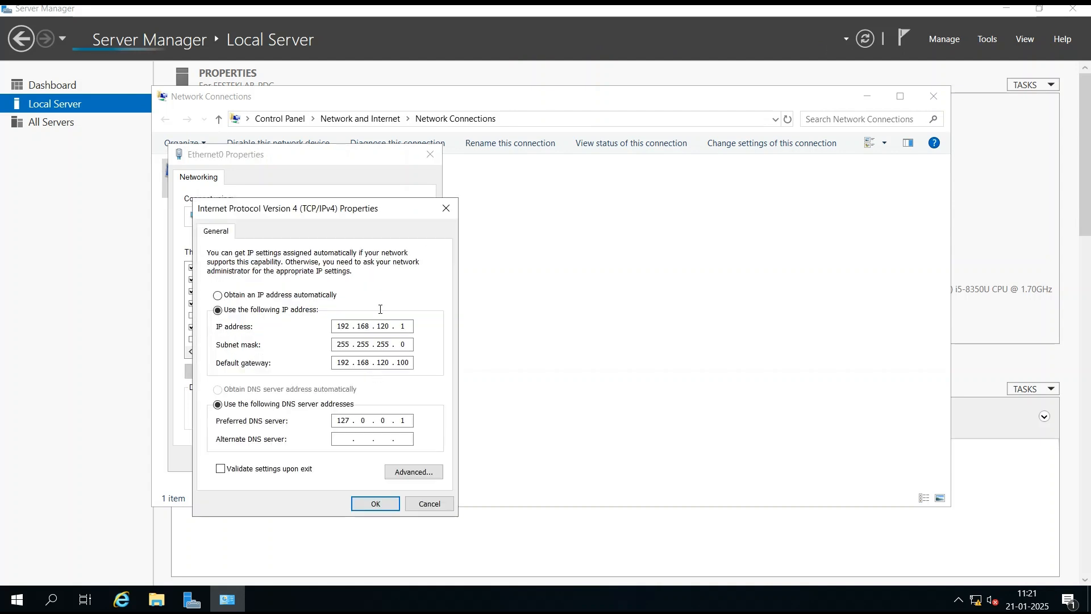
pyautogui.click(408, 420)
pyautogui.press('BackSpace')
pyautogui.press('BackSpace')
pyautogui.press('BackSpace')
pyautogui.press('BackSpace')
pyautogui.press('BackSpace')
pyautogui.press('BackSpace')
pyautogui.write('192.168.120.1')
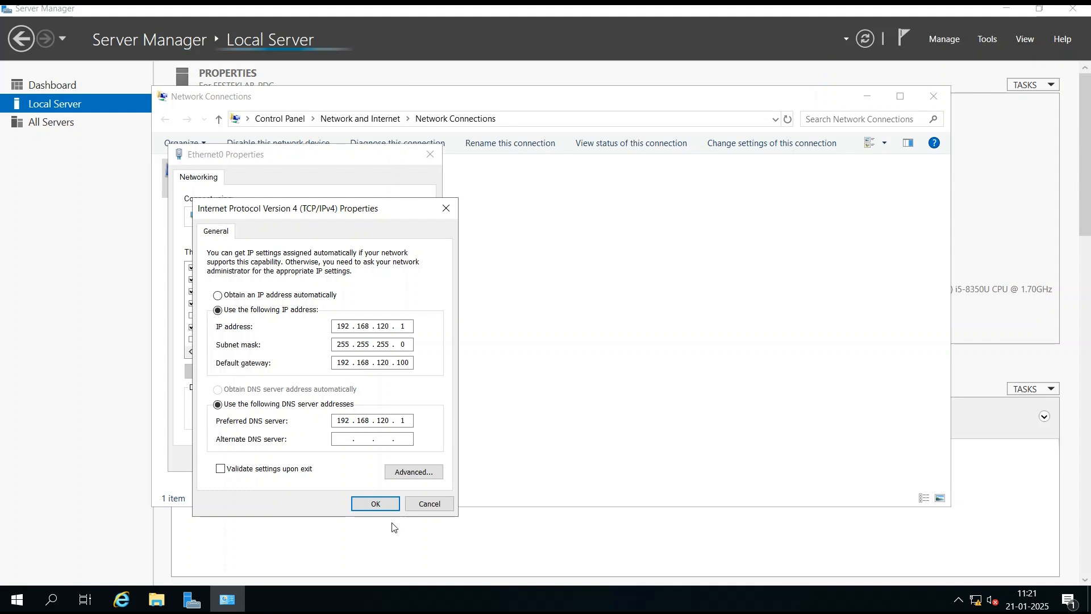
pyautogui.click(376, 504)
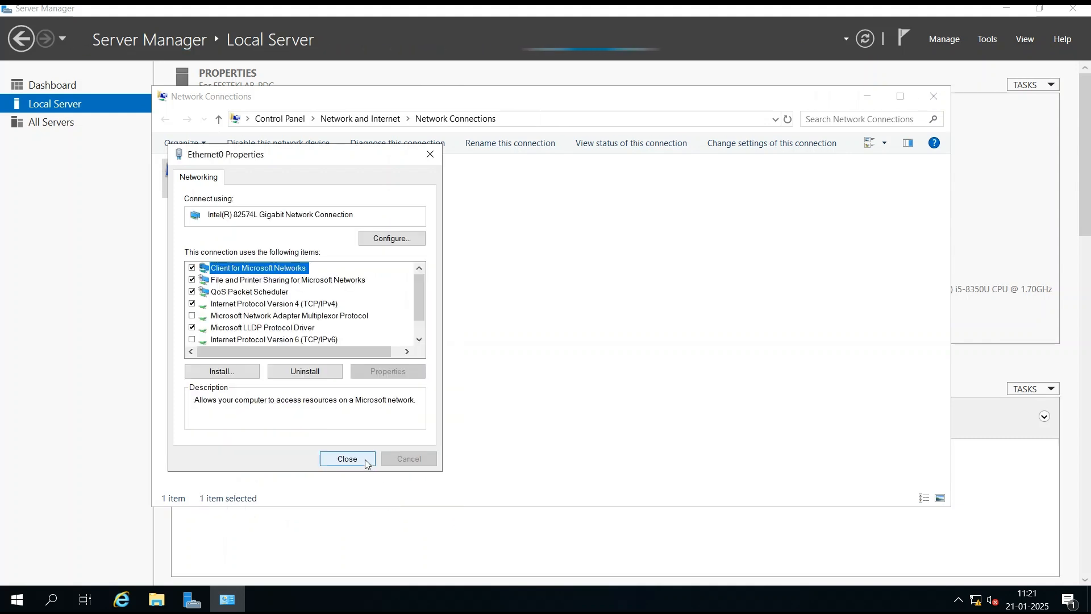
pyautogui.click(347, 459)
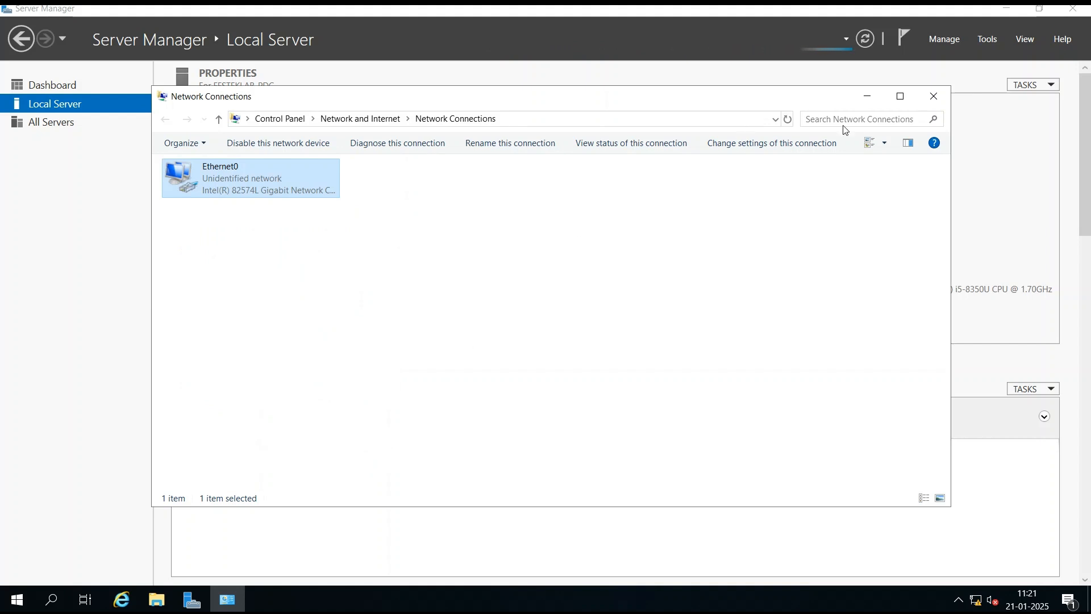
pyautogui.click(933, 99)
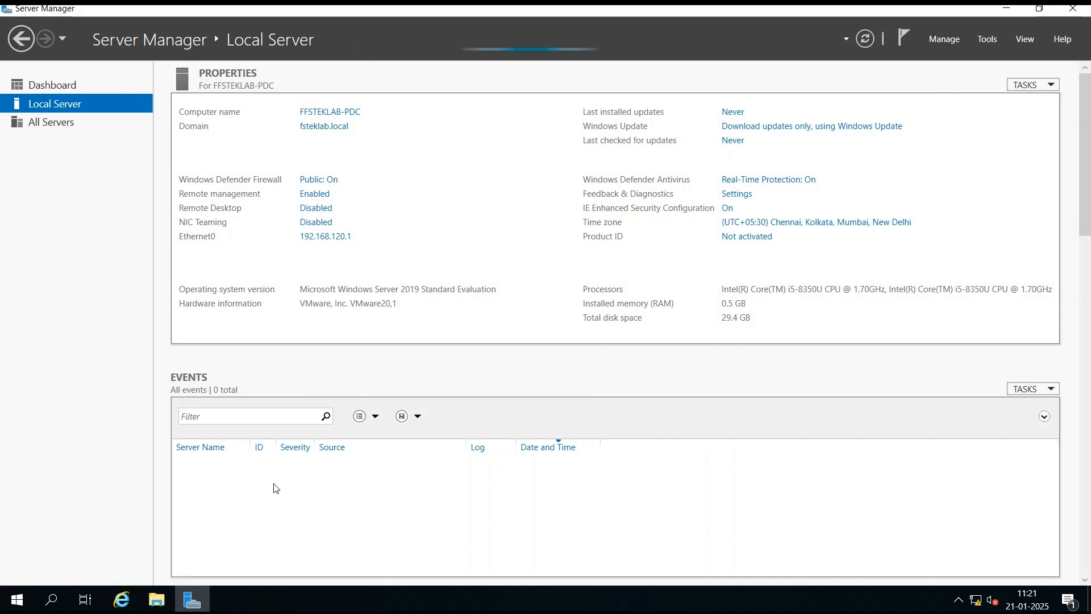
# Examine the Active Directory and DNS tools listed among the Windows Administrative Tools.
pyautogui.click(16, 600)
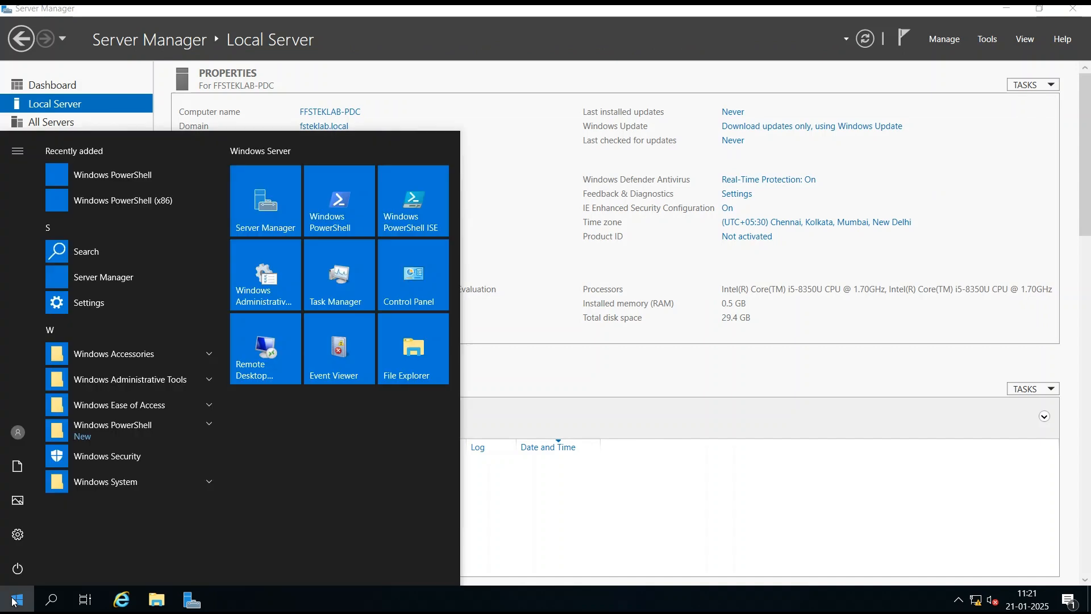
pyautogui.click(170, 383)
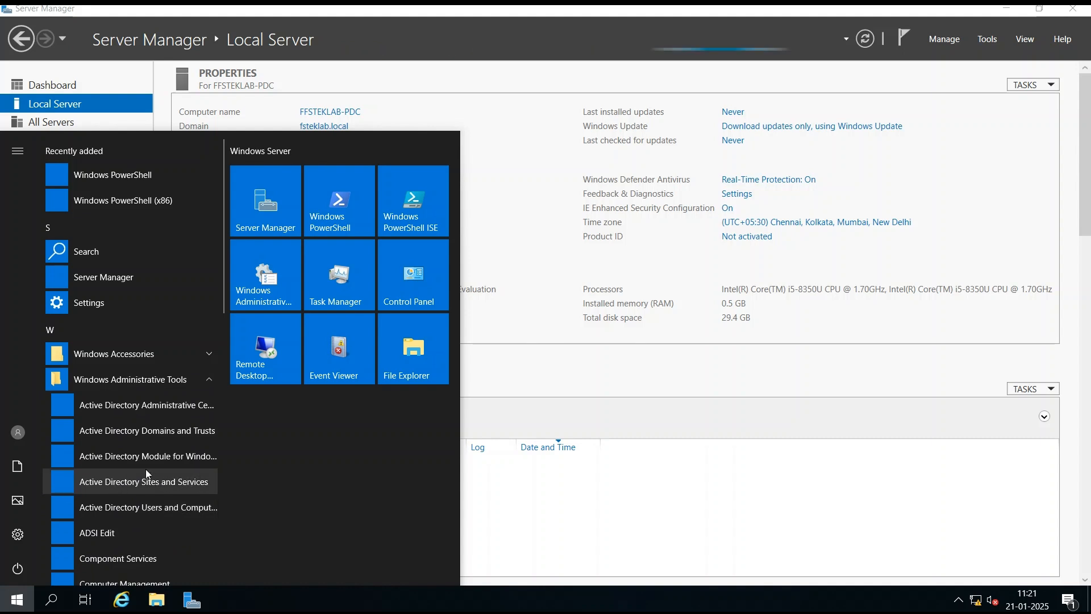
pyautogui.moveTo(221, 282); pyautogui.dragTo(221, 372)
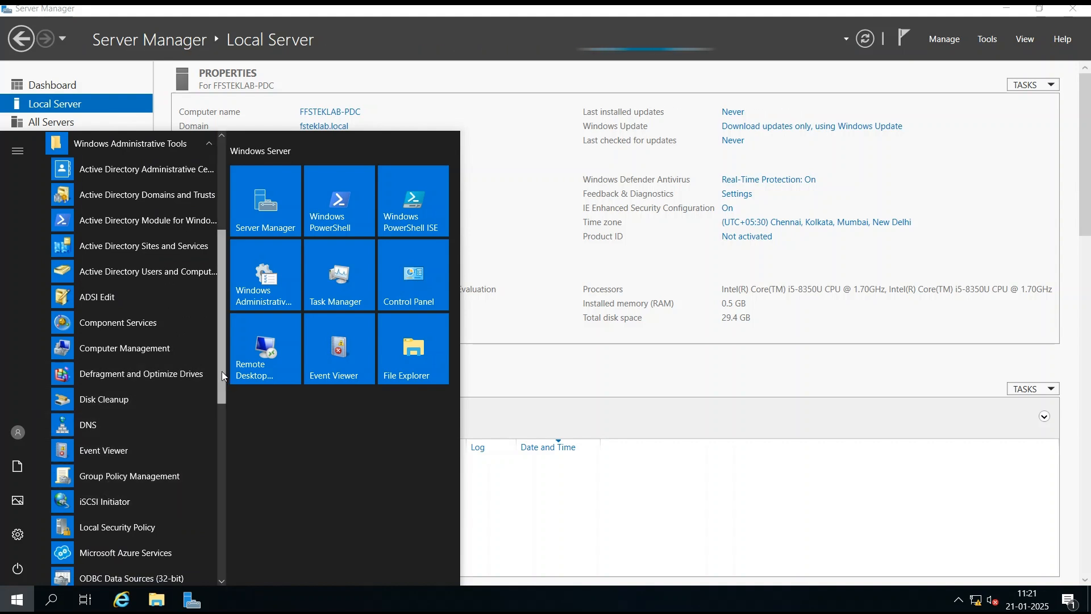
pyautogui.moveTo(222, 373); pyautogui.dragTo(223, 312)
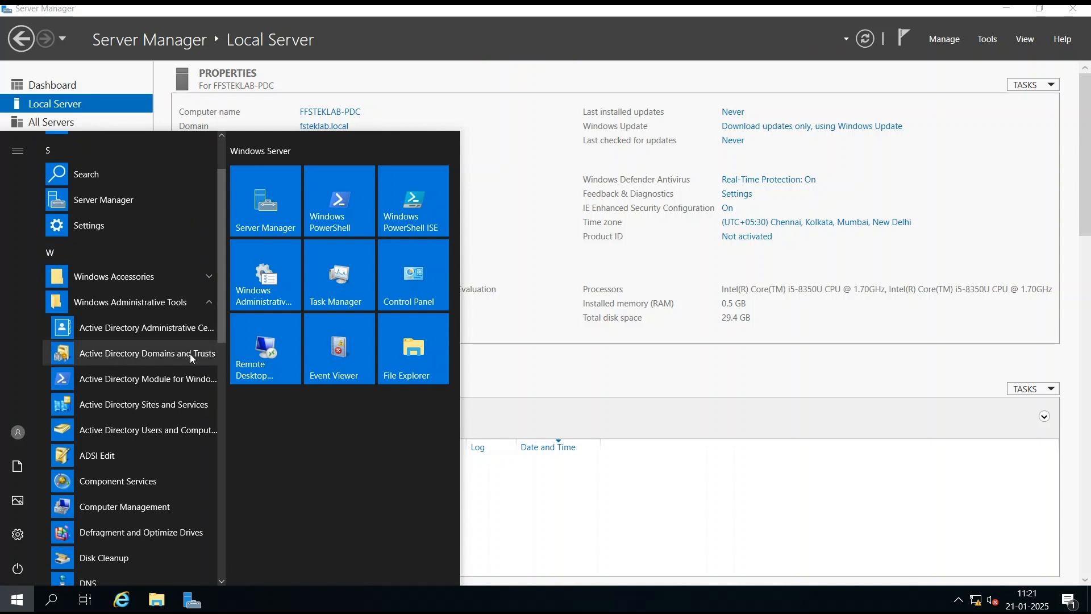
pyautogui.click(602, 410)
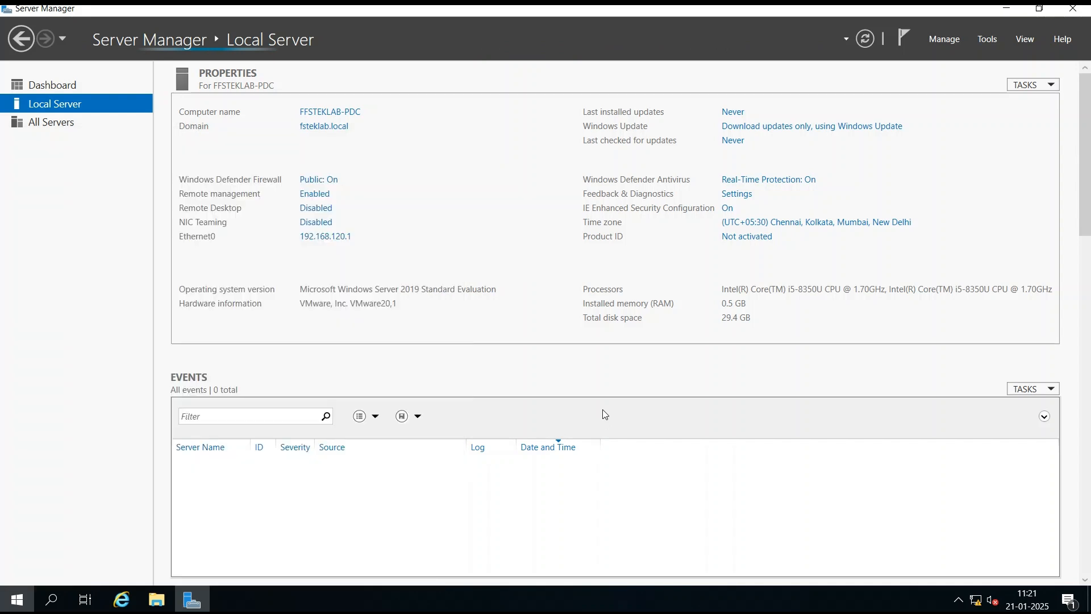
# Open the Services console maximized in the standard view, and widen the name and description columns.
pyautogui.click(988, 39)
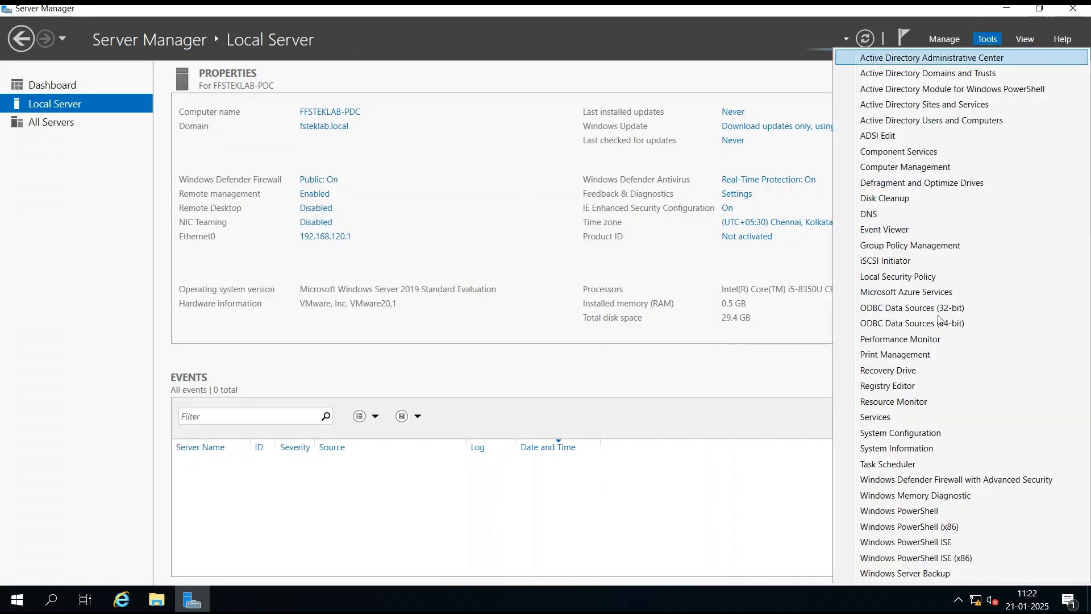
pyautogui.click(895, 418)
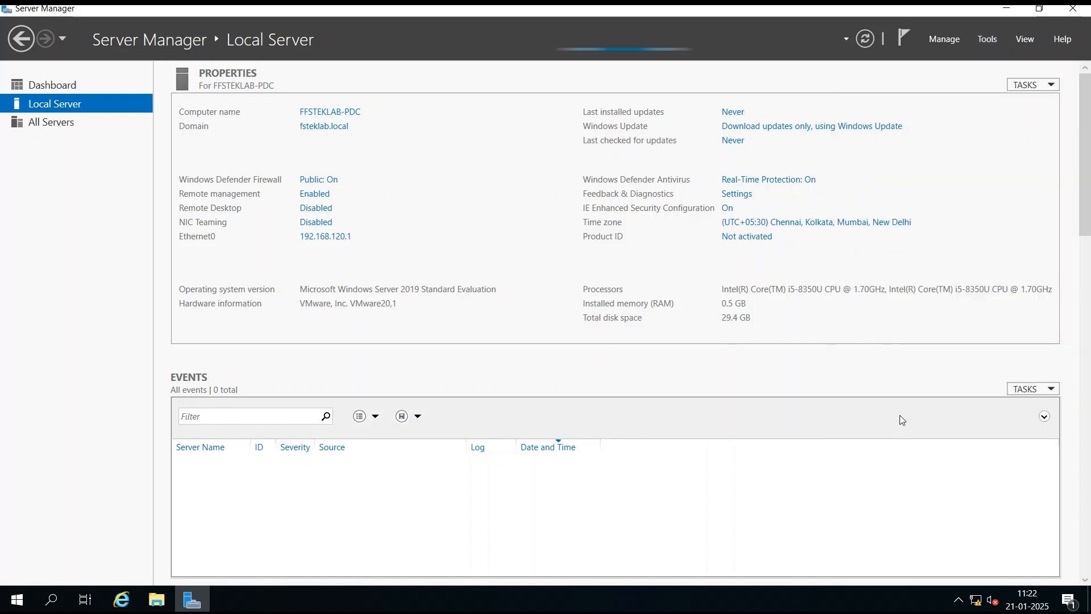
pyautogui.doubleClick(424, 56)
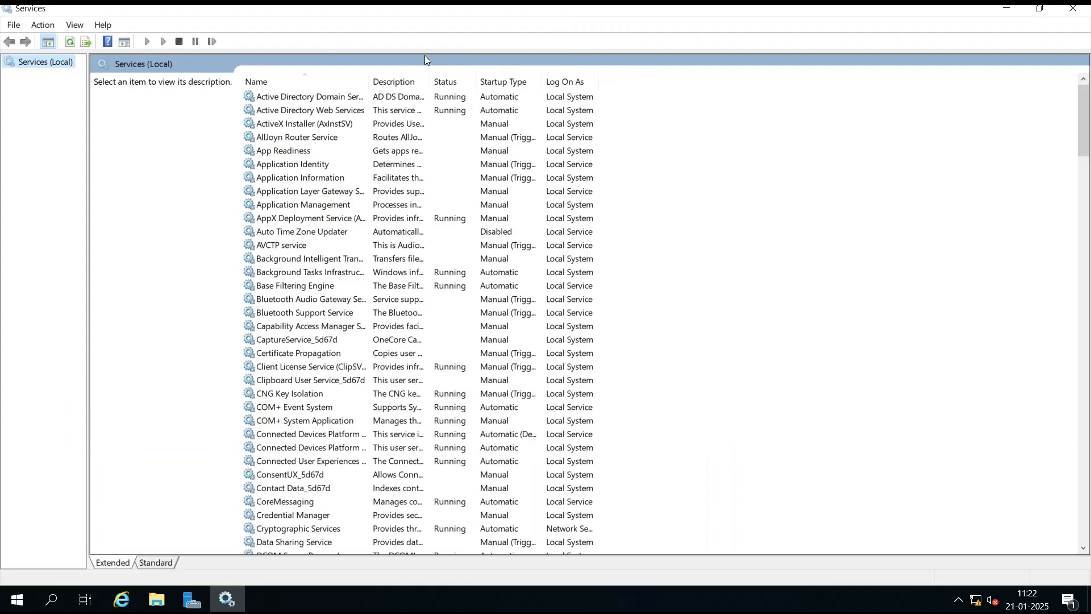
pyautogui.click(168, 563)
pyautogui.moveTo(222, 64); pyautogui.dragTo(636, 59)
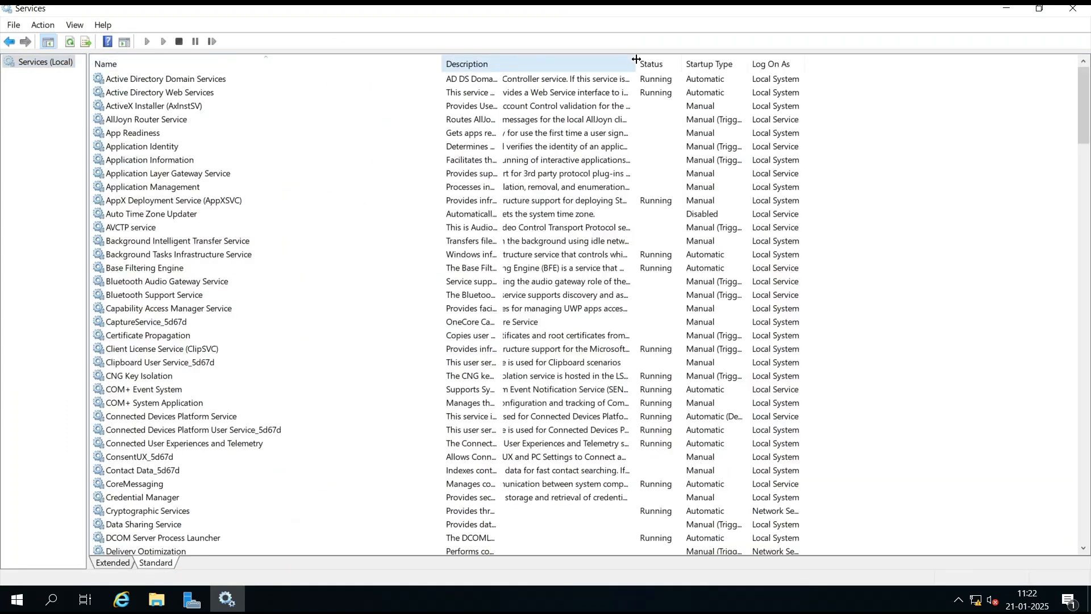
# Check the status of the Active Directory Domain Services, Active Directory Web Services, DFS Replication, DNS Server and Group Policy Client services.
pyautogui.click(208, 84)
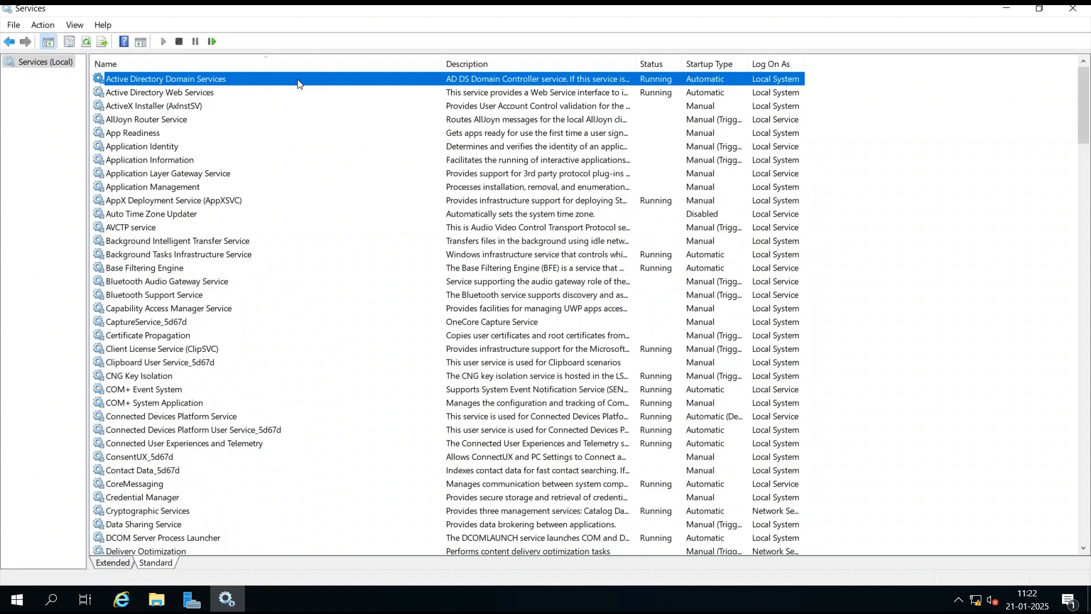
pyautogui.click(249, 99)
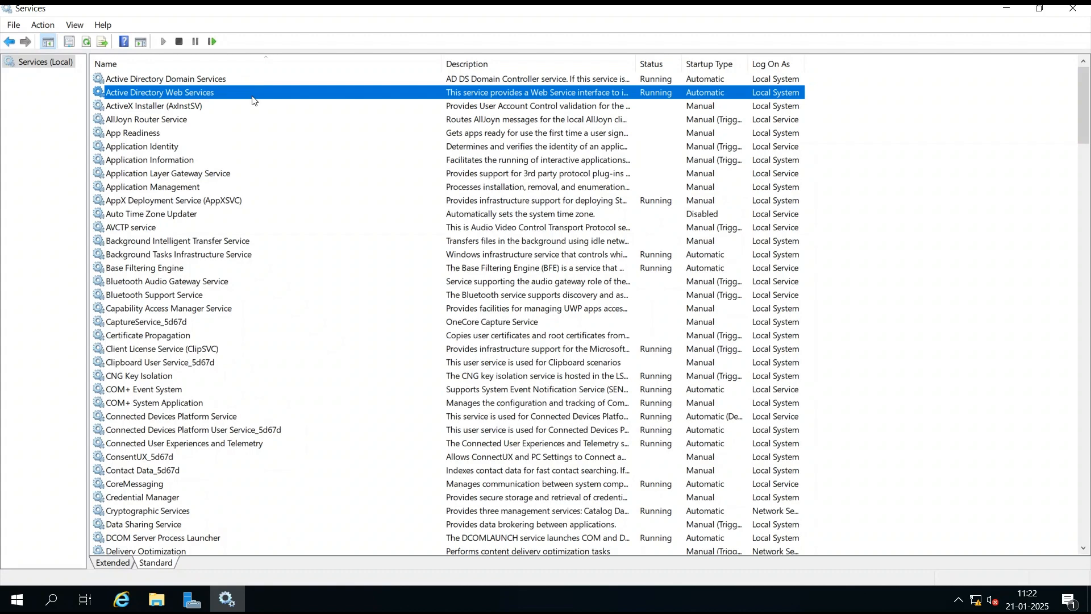
pyautogui.scroll(-7, 253, 163)
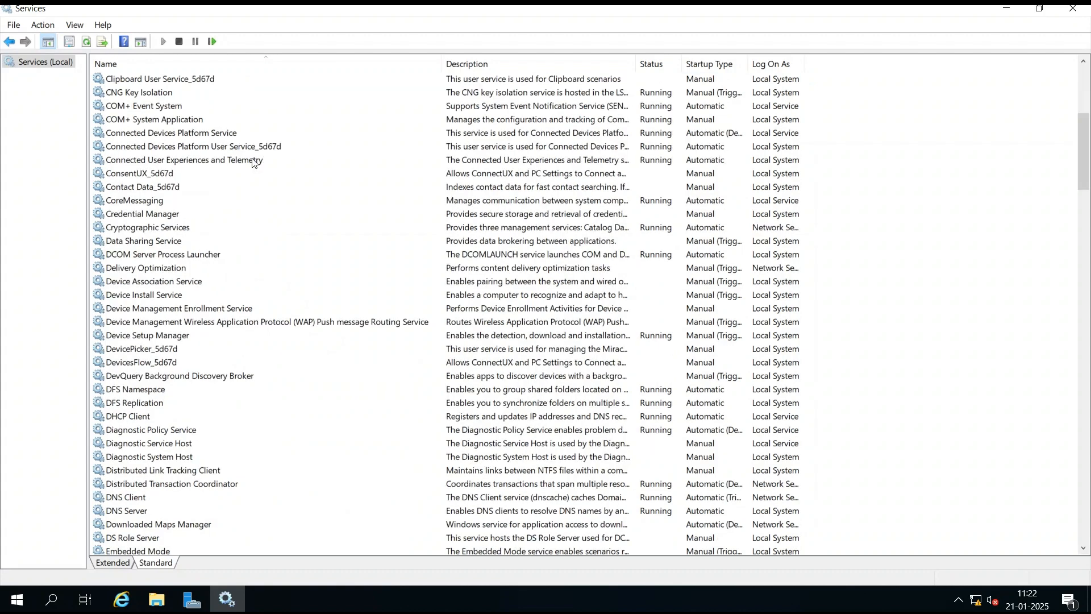
pyautogui.click(150, 406)
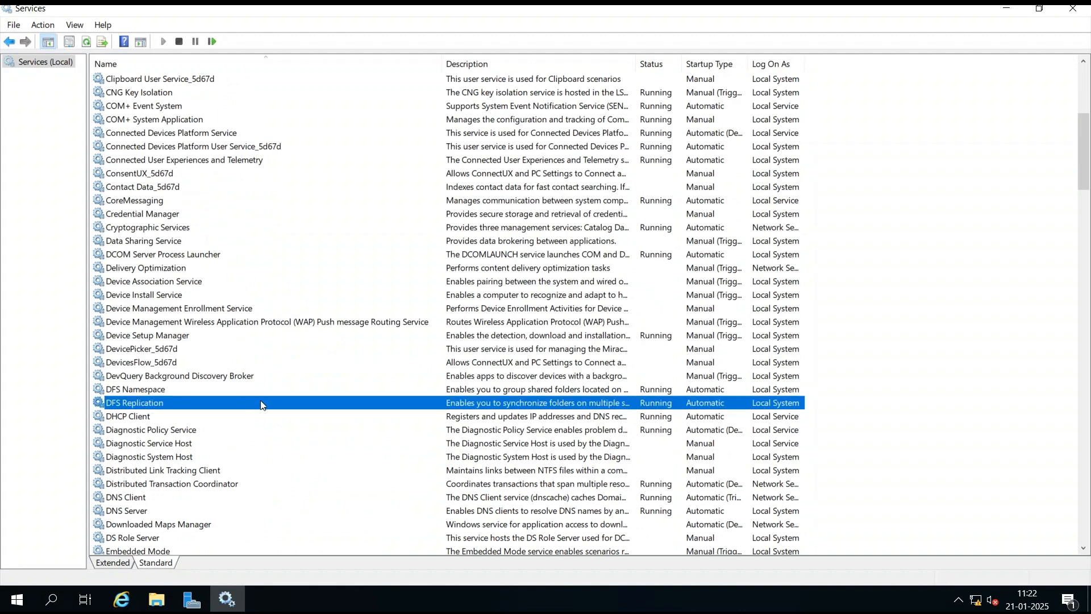
pyautogui.scroll(-6, 261, 405)
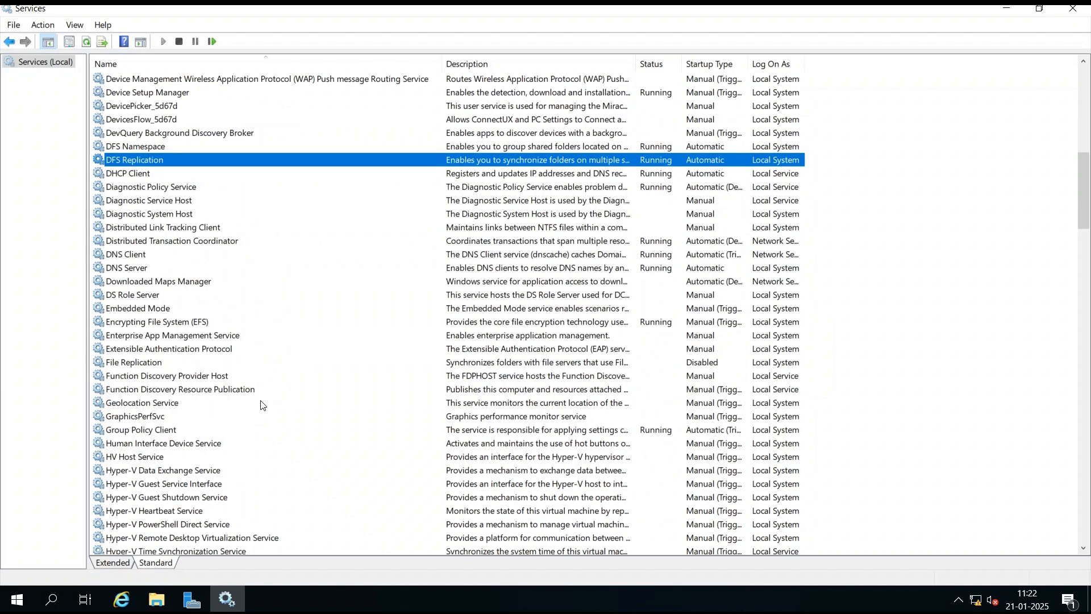
pyautogui.click(148, 268)
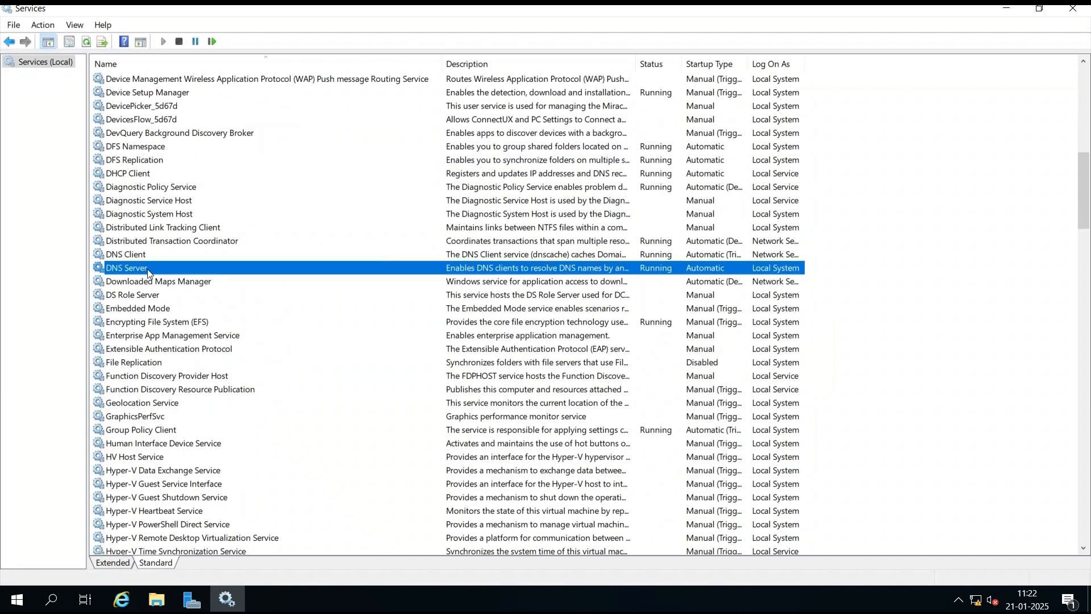
pyautogui.scroll(-3, 148, 268)
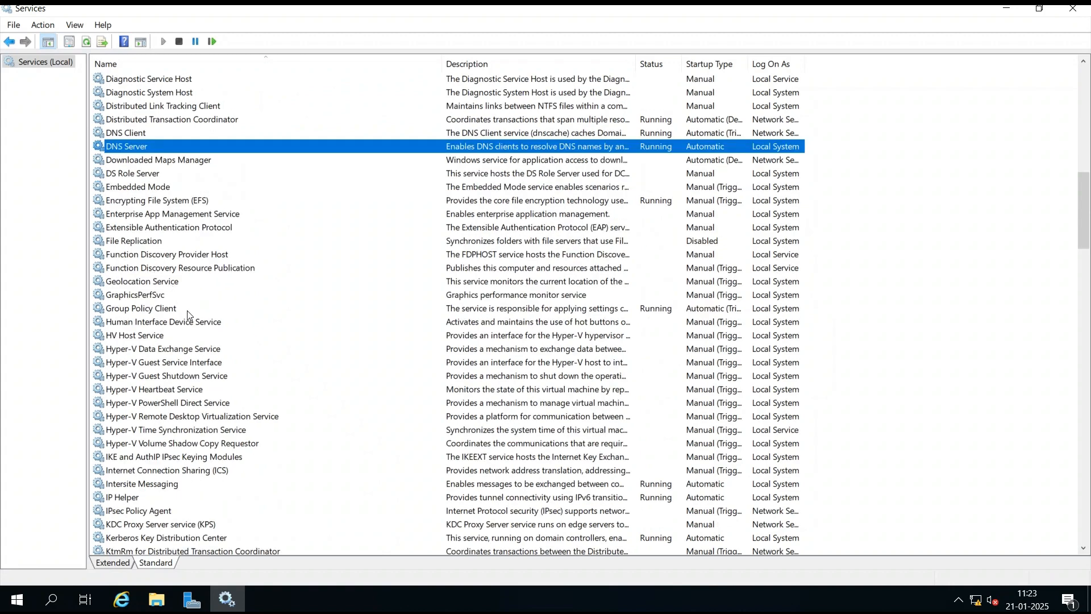
pyautogui.click(188, 312)
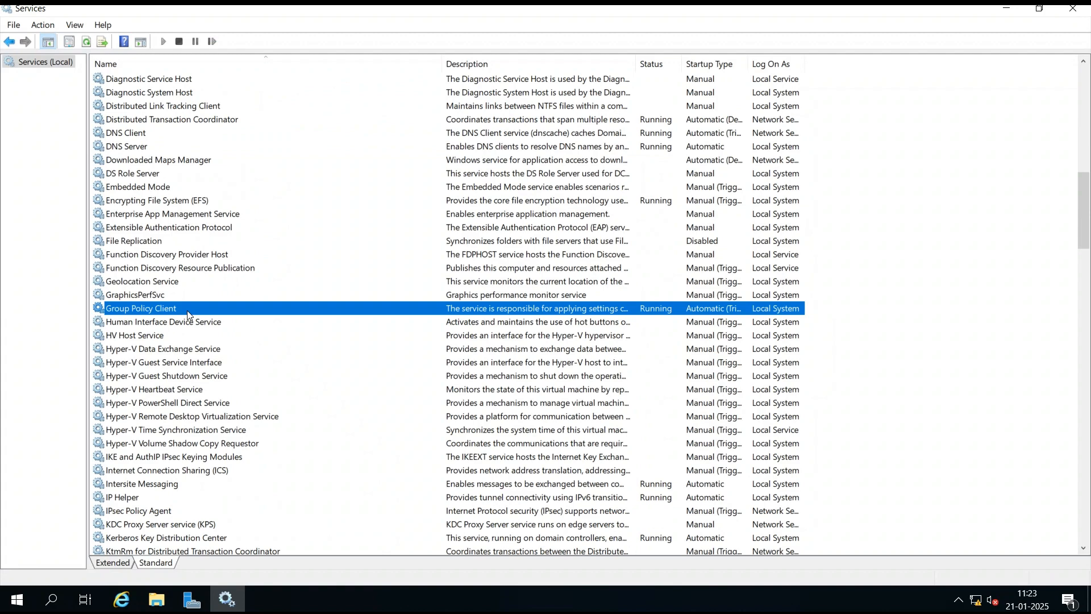
# Check the status and startup type of the Kerberos Key Distribution Center and Netlogon services.
pyautogui.scroll(-1, 188, 313)
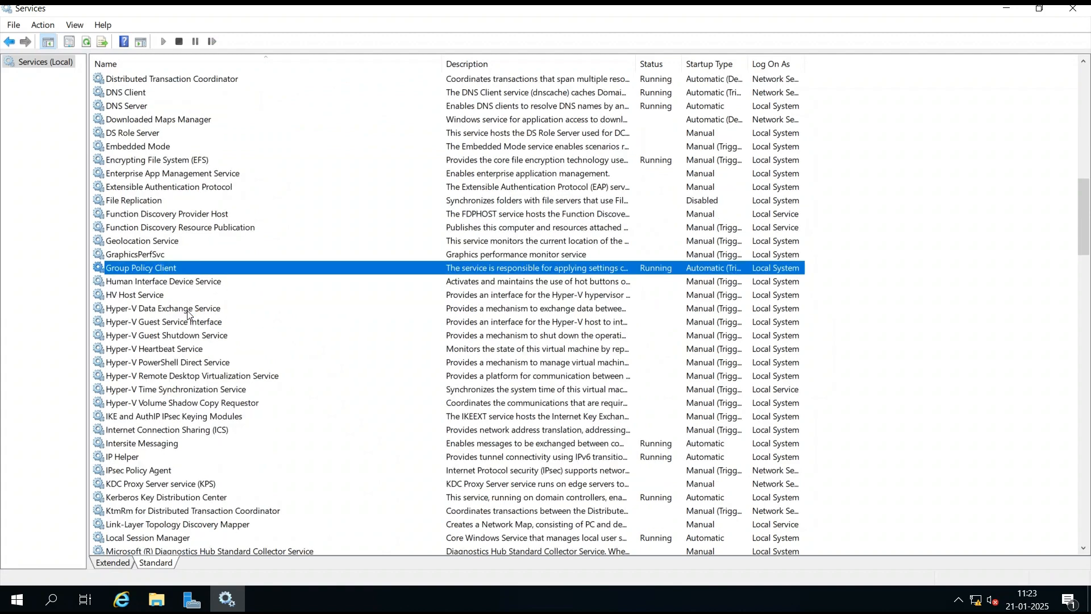
pyautogui.scroll(-2, 188, 314)
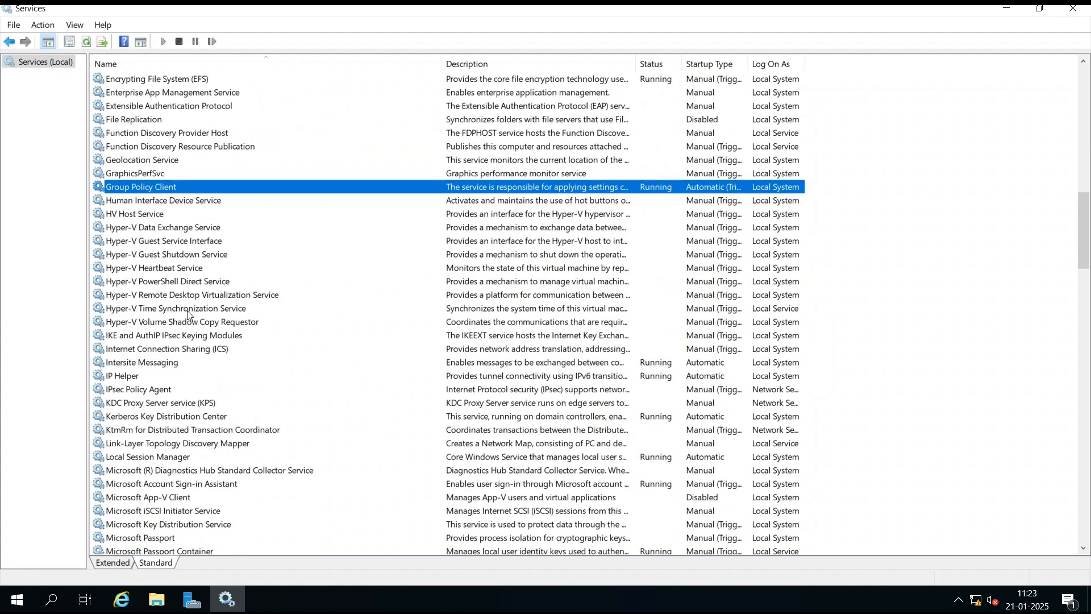
pyautogui.scroll(-1, 188, 314)
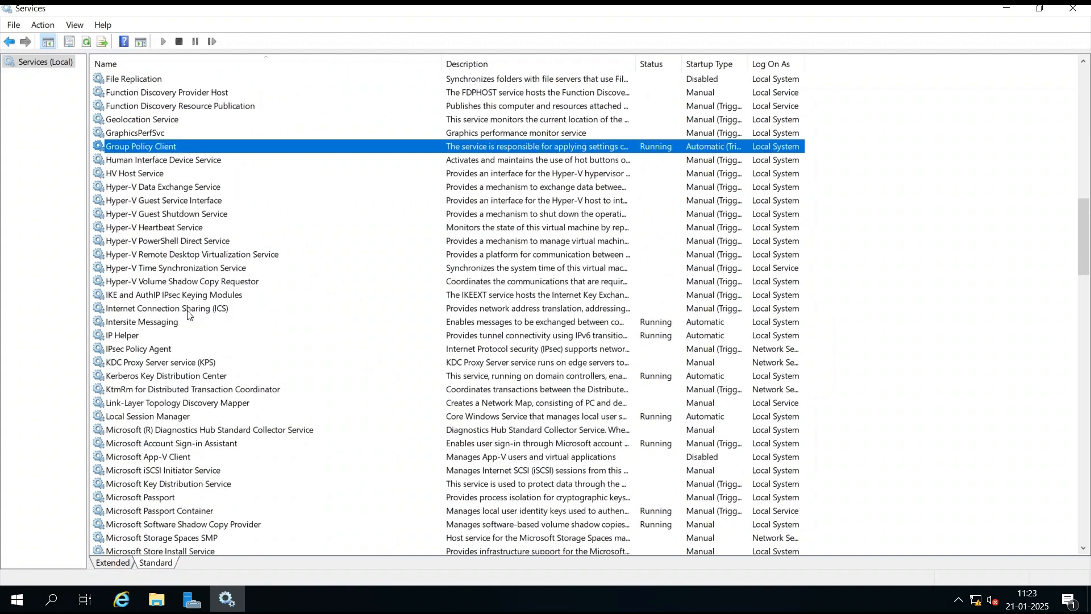
pyautogui.click(203, 380)
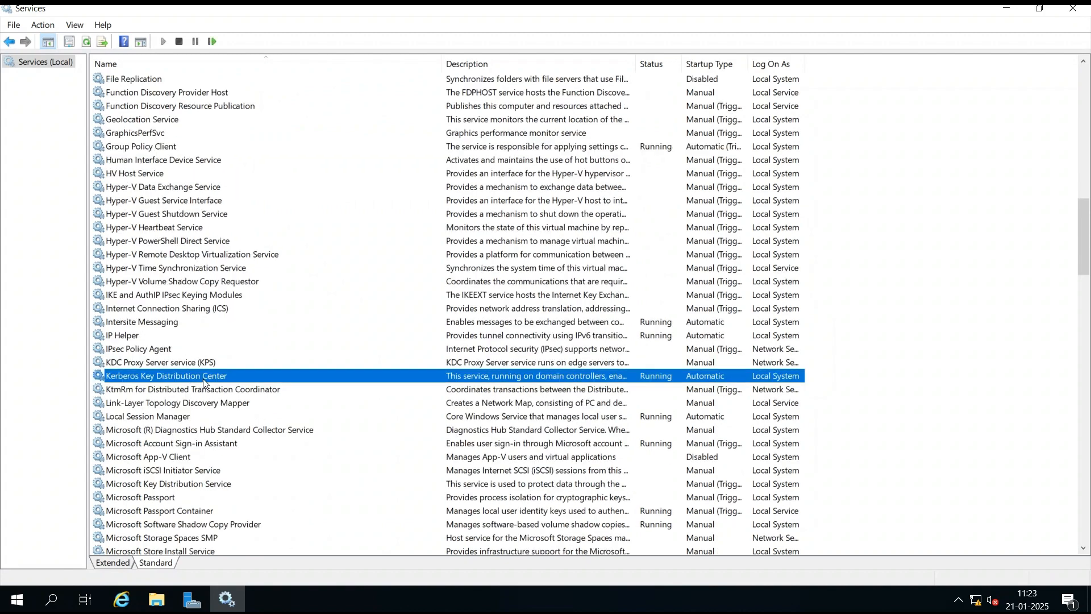
pyautogui.scroll(-1, 202, 383)
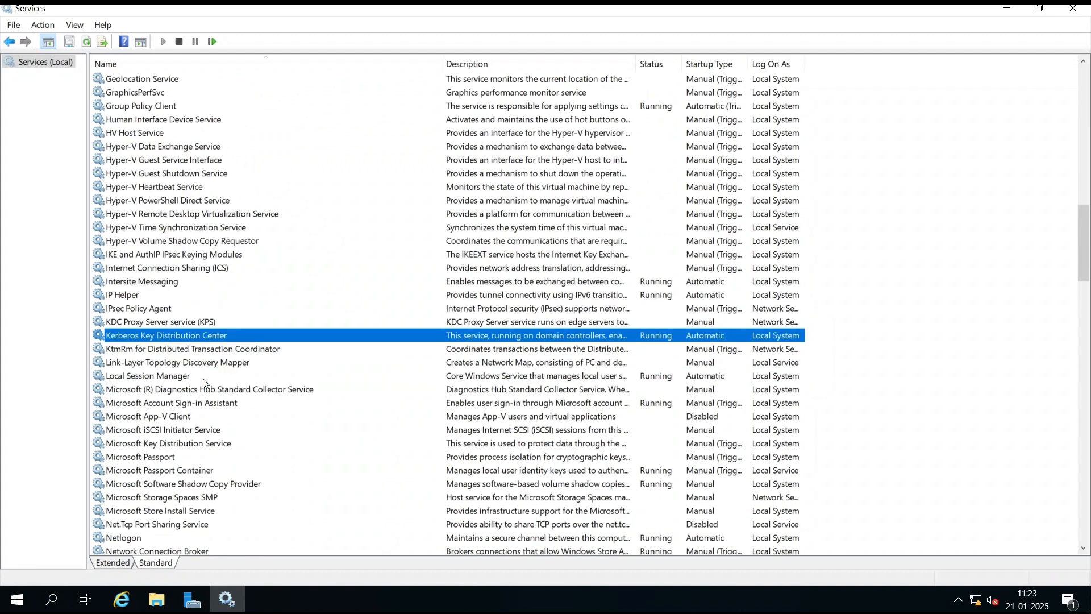
pyautogui.scroll(-1, 203, 383)
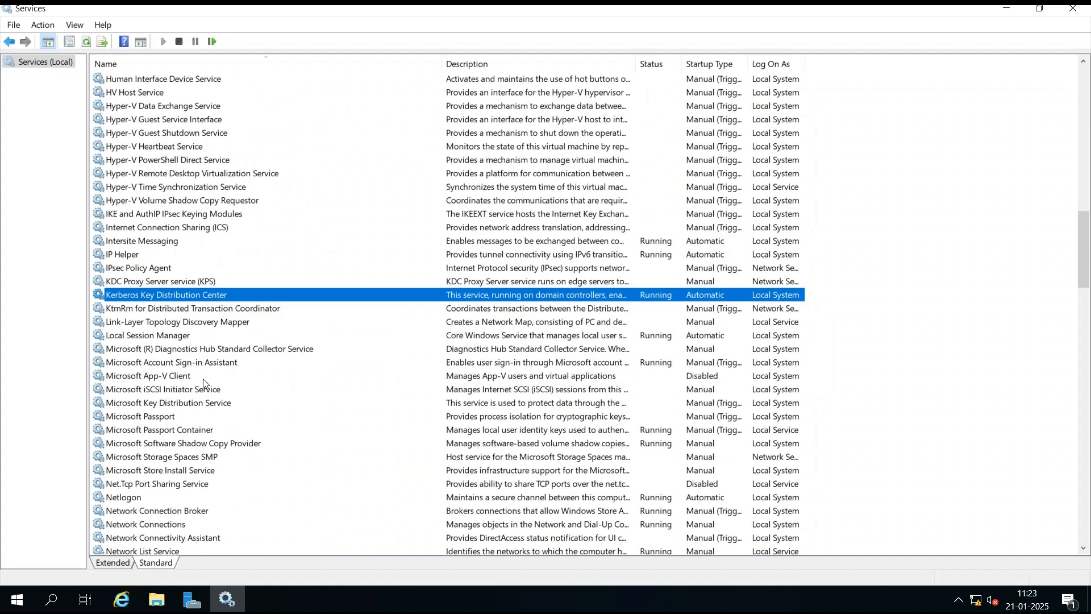
pyautogui.scroll(-1, 203, 382)
pyautogui.scroll(-1, 203, 382)
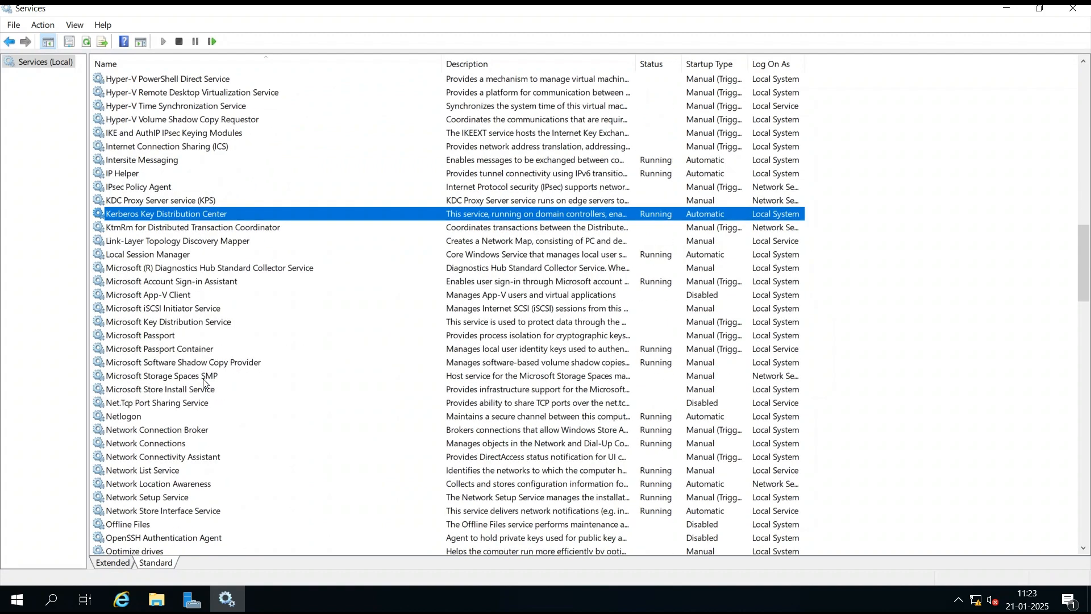
pyautogui.click(208, 420)
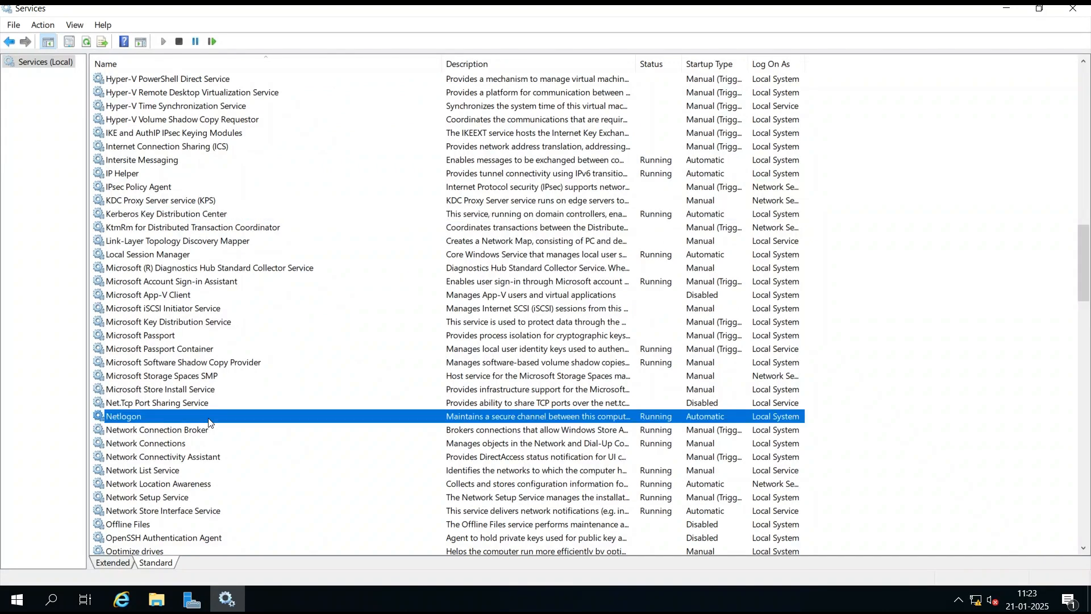
# Check the status and startup type of the Windows Time service, and close the Services console.
pyautogui.scroll(-1, 209, 421)
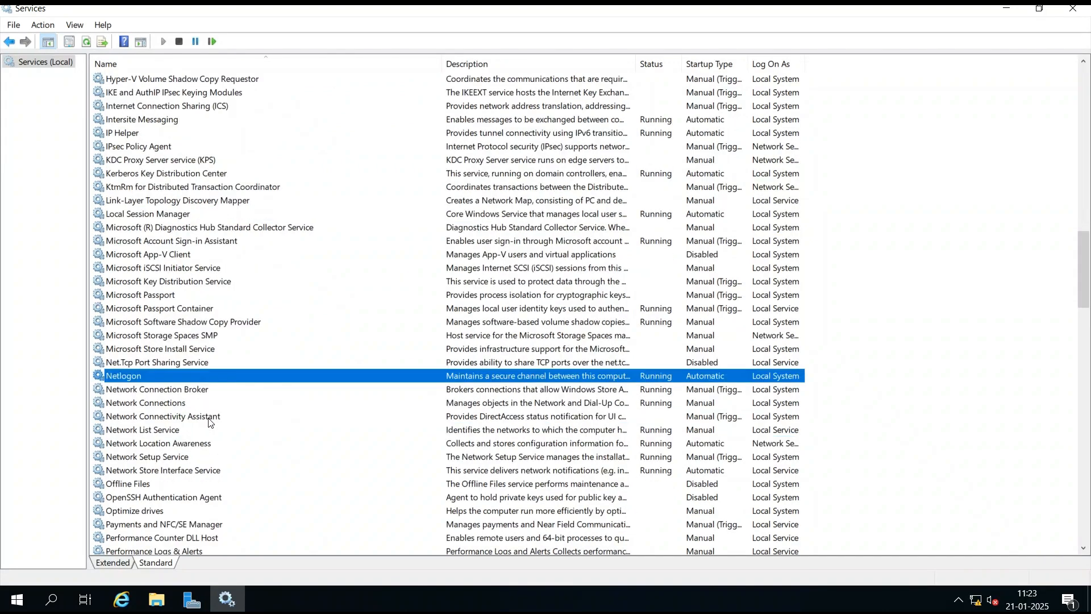
pyautogui.scroll(-1, 208, 421)
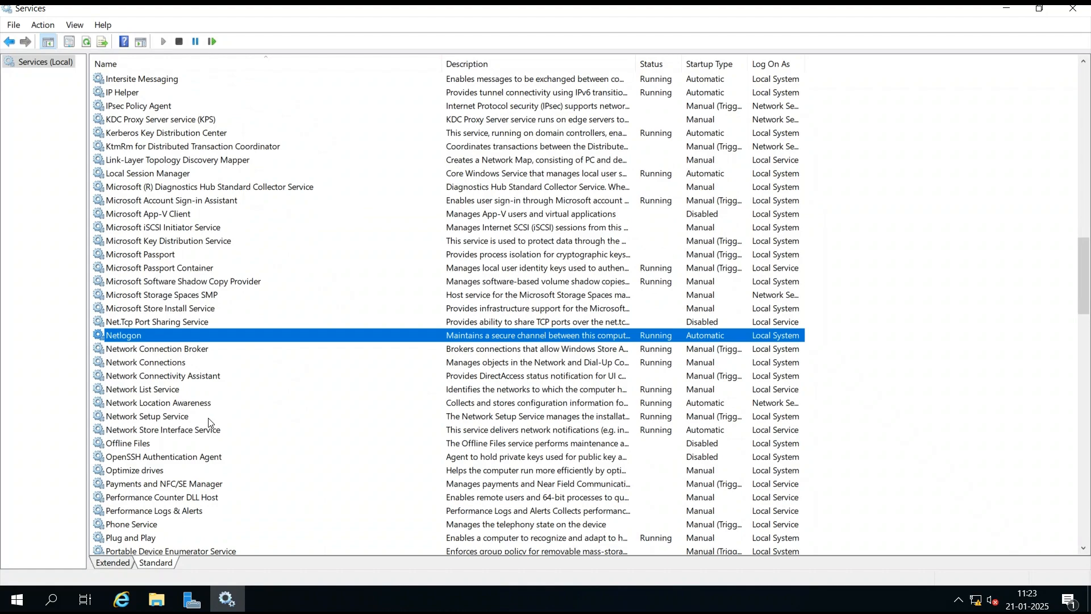
pyautogui.scroll(-1, 208, 422)
pyautogui.scroll(-6, 208, 421)
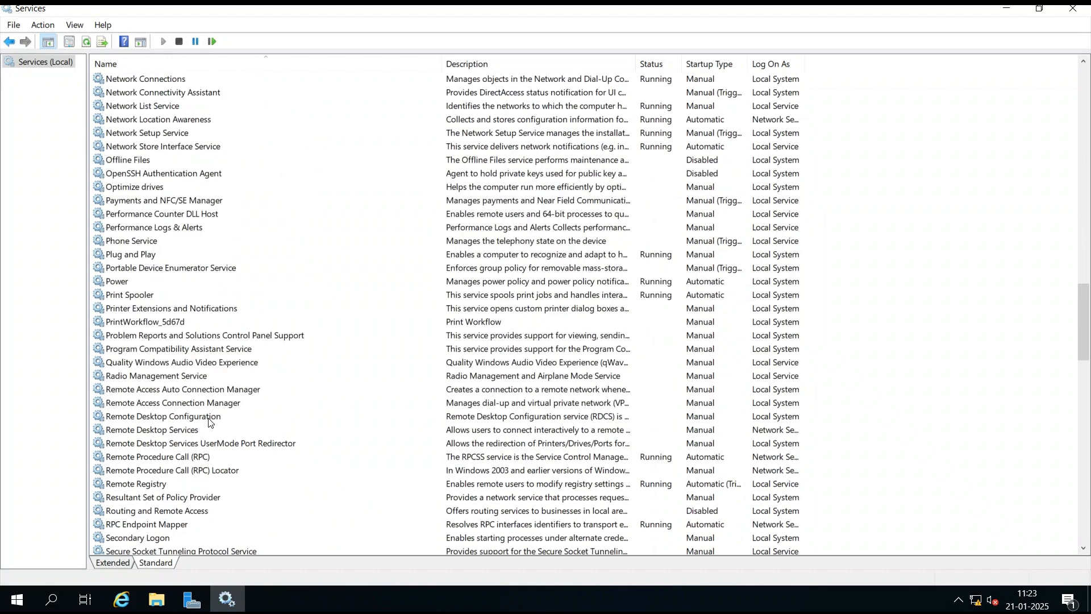
pyautogui.scroll(-1, 209, 421)
pyautogui.scroll(-2, 209, 422)
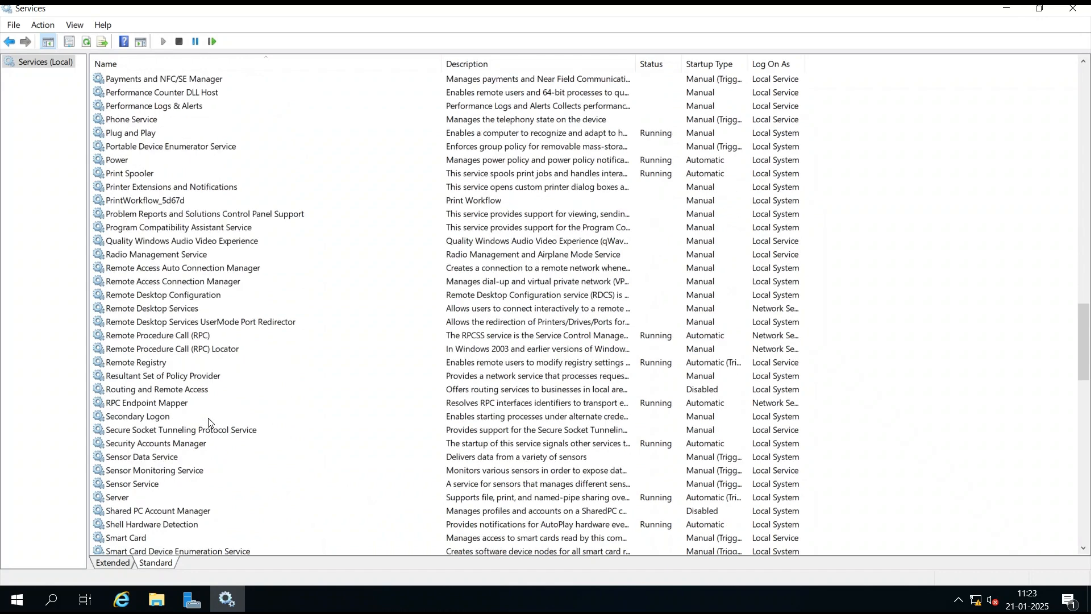
pyautogui.scroll(-1, 208, 422)
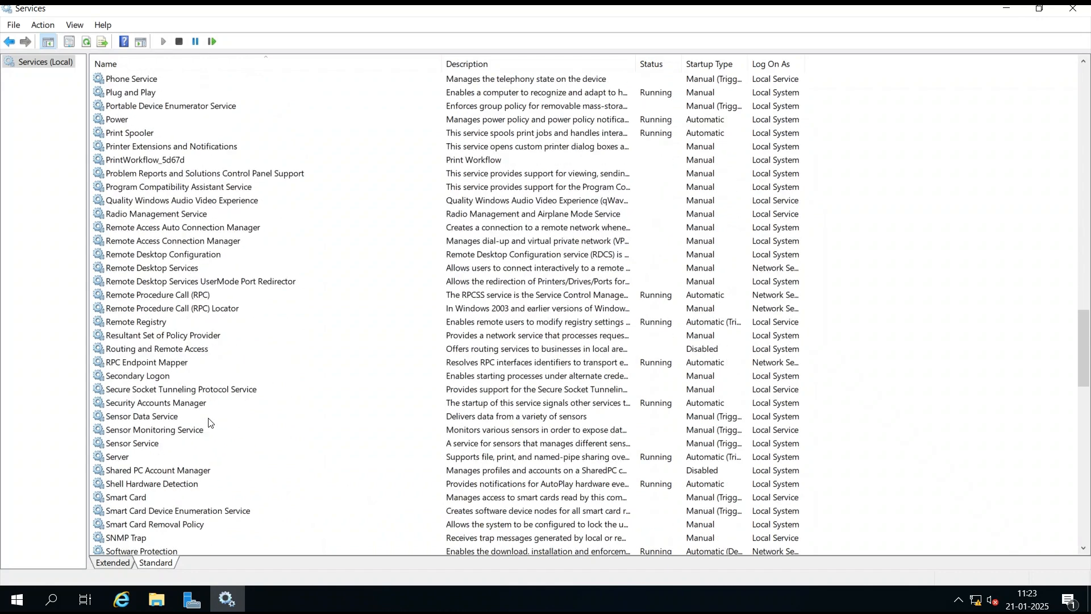
pyautogui.scroll(-1, 209, 422)
pyautogui.scroll(-5, 209, 422)
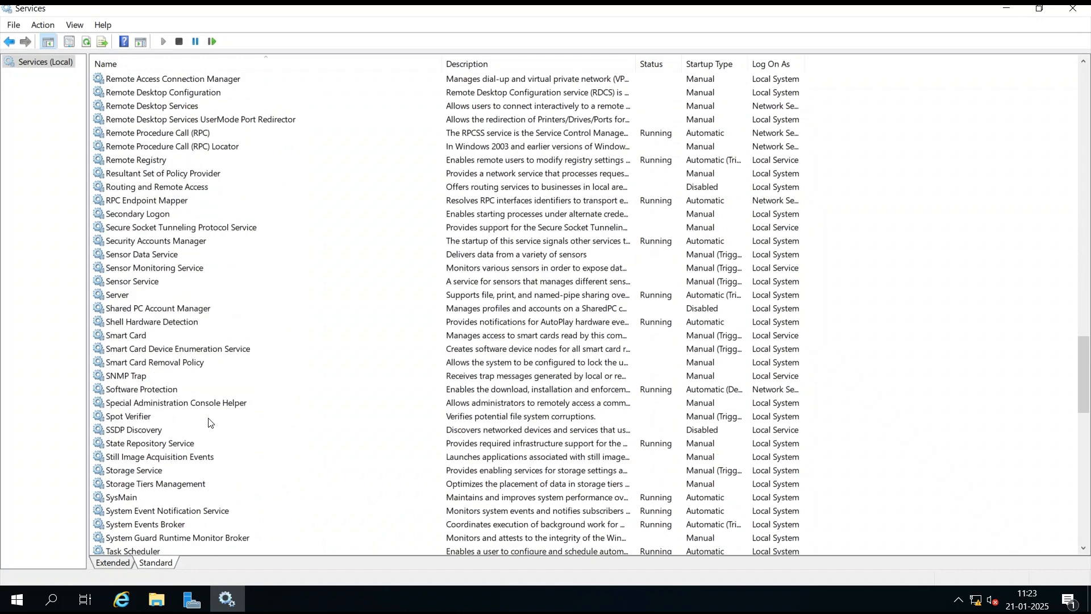
pyautogui.scroll(-16, 209, 421)
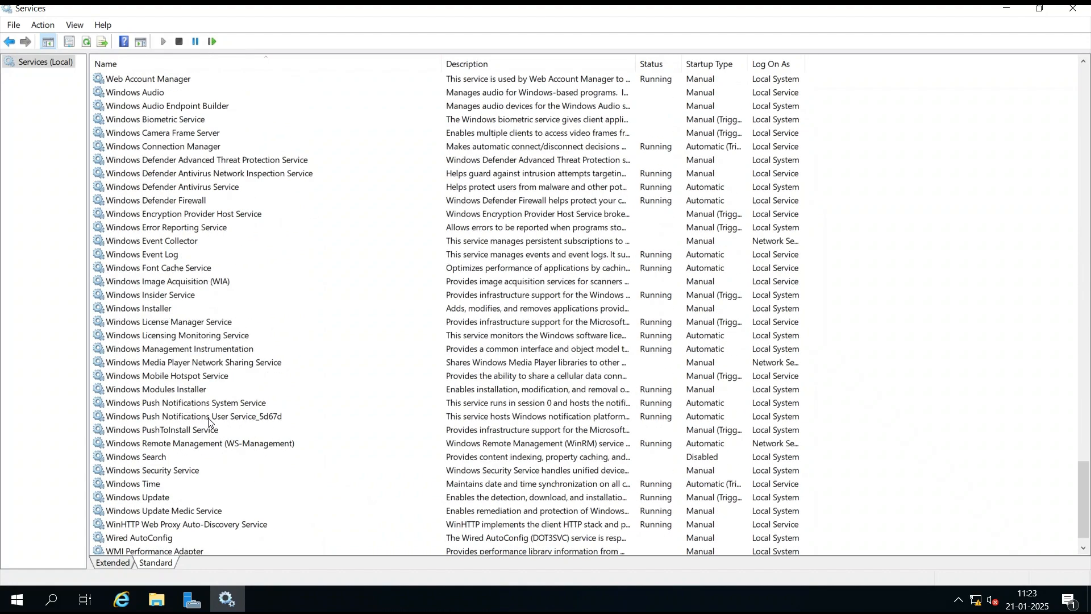
pyautogui.scroll(-1, 208, 422)
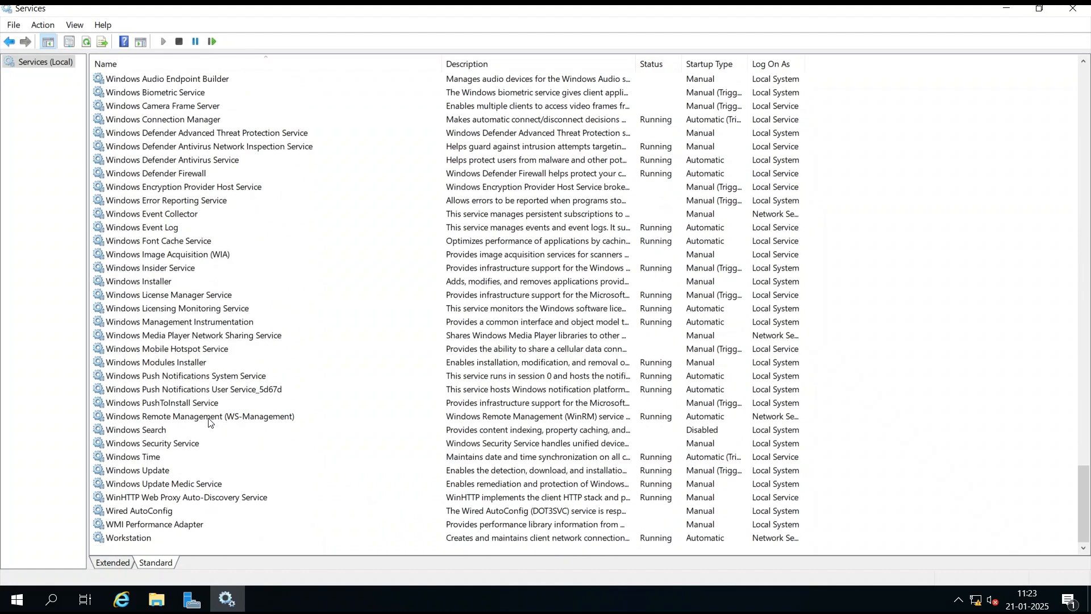
pyautogui.click(165, 461)
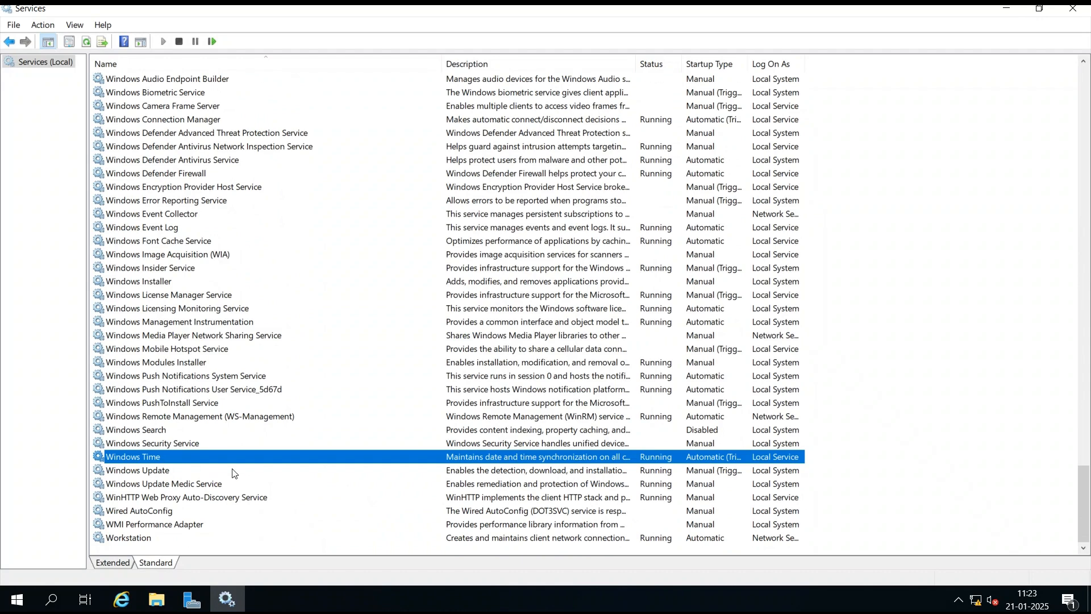
pyautogui.click(1072, 9)
# Open File Explorer at C:\Windows and locate the NTDS folder.
pyautogui.click(158, 600)
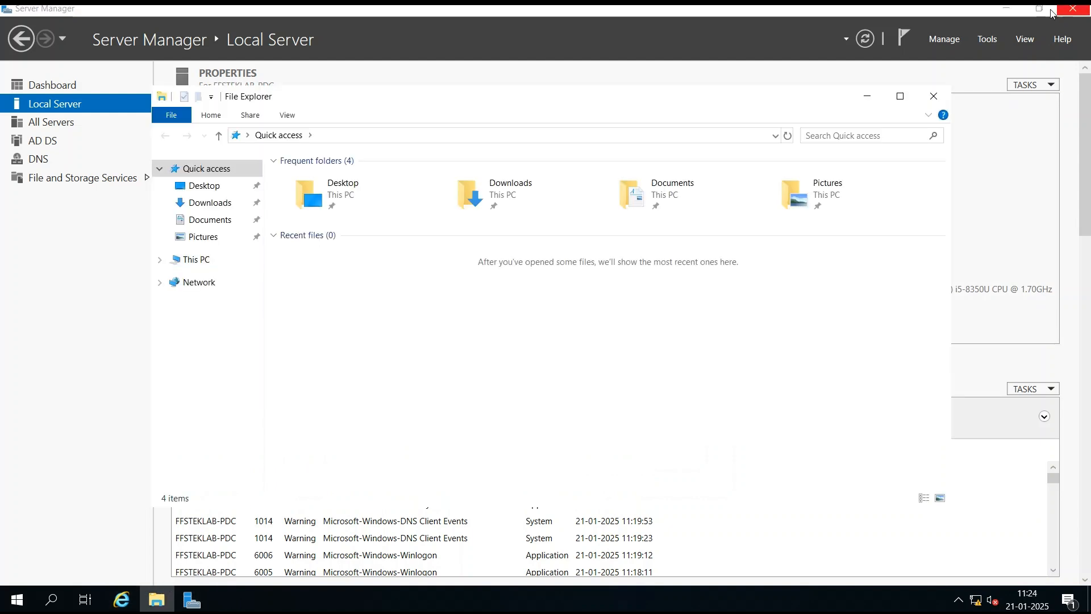
pyautogui.click(45, 169)
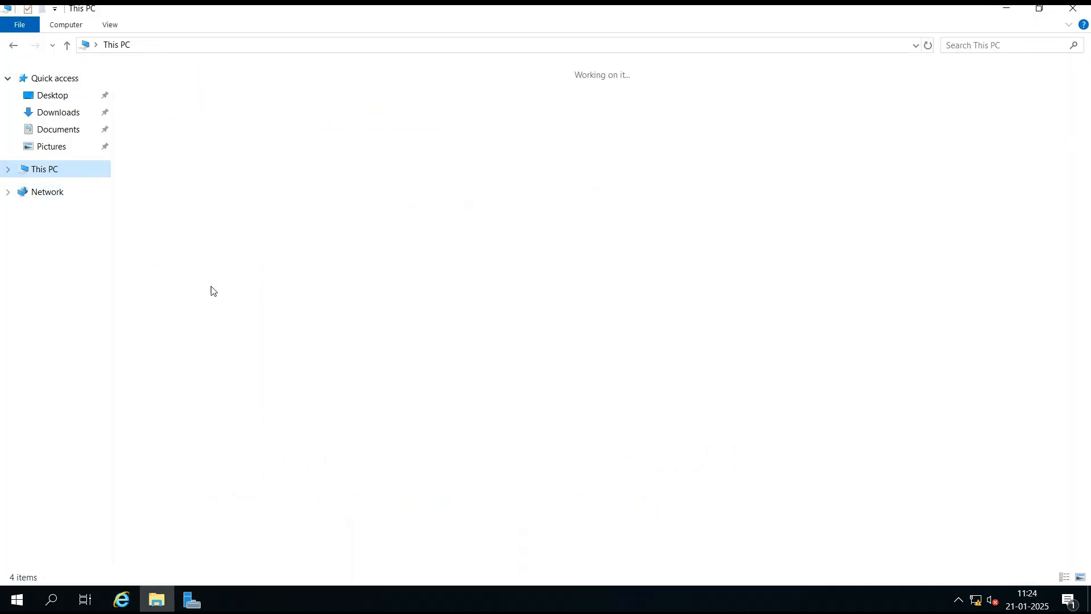
pyautogui.doubleClick(213, 190)
pyautogui.doubleClick(164, 149)
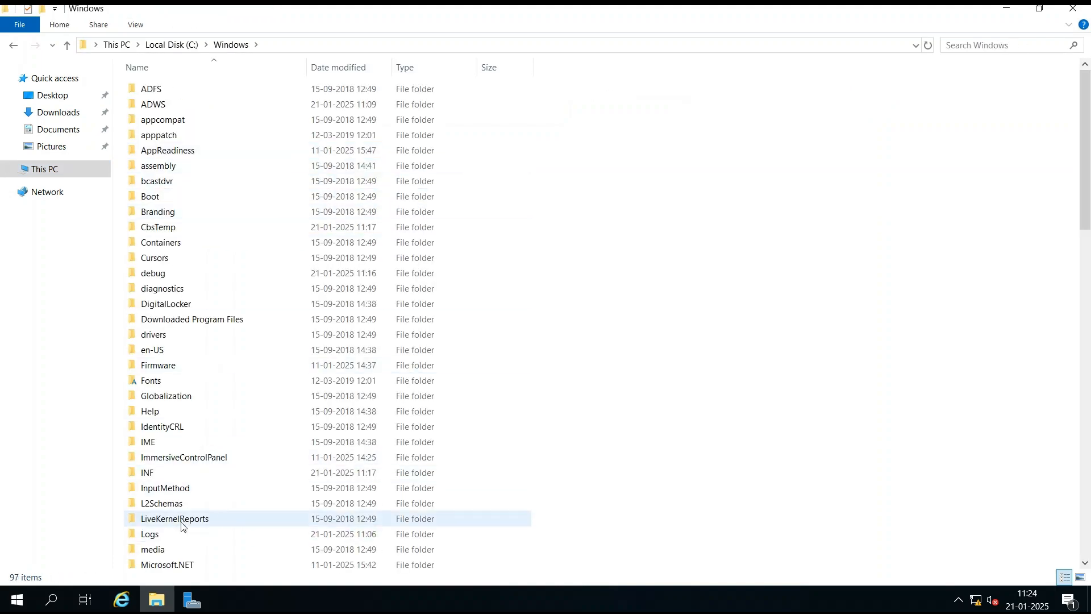
pyautogui.scroll(-4, 182, 524)
pyautogui.scroll(-3, 181, 523)
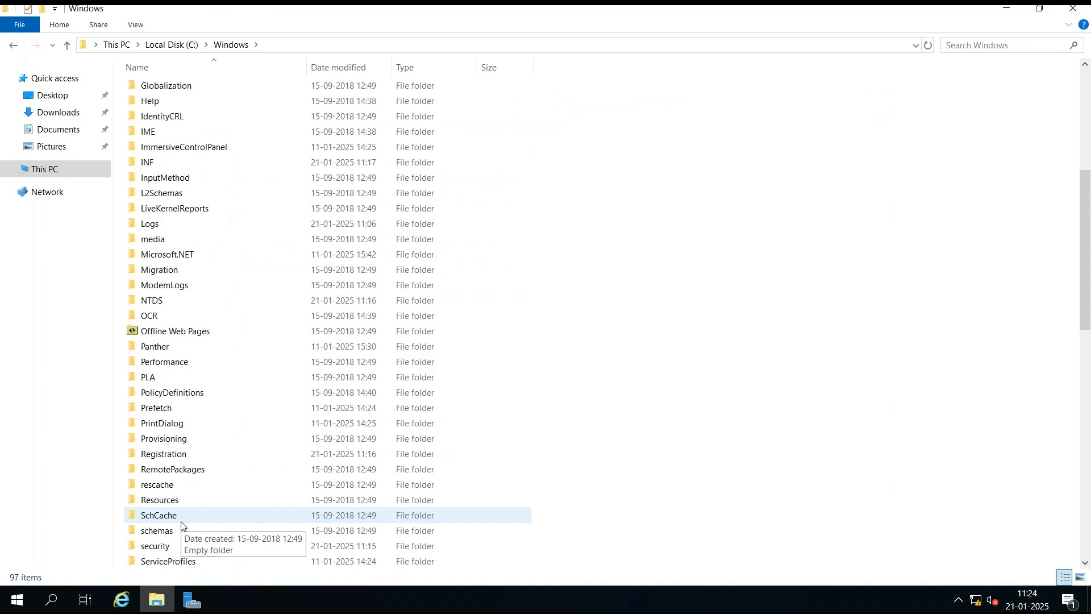
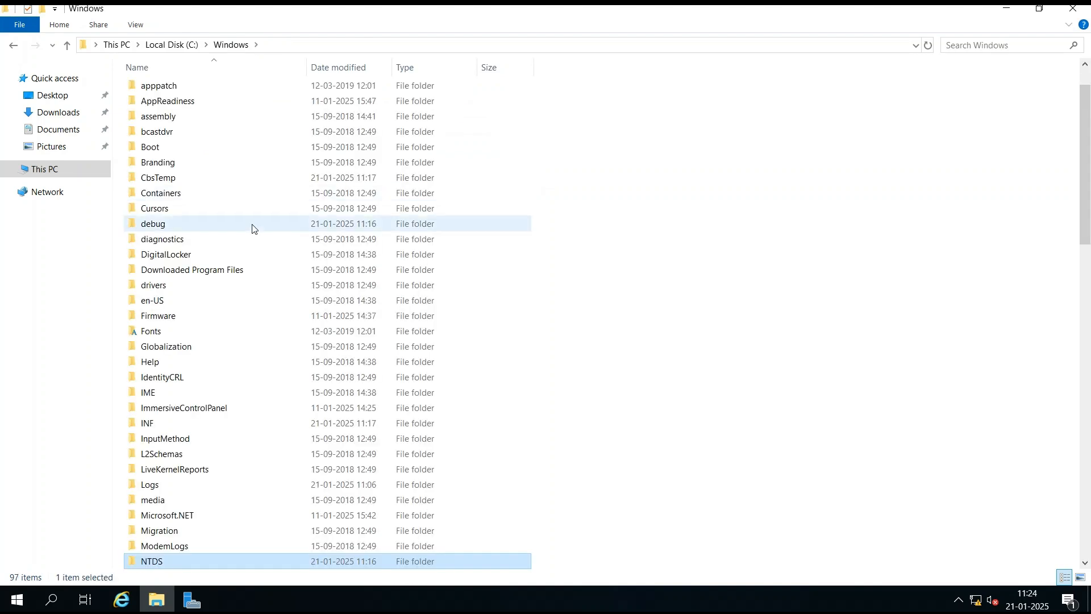
# Open the Policies folder under SYSVOL\domain and widen the name column to read the full policy folder names.
pyautogui.write('sy')
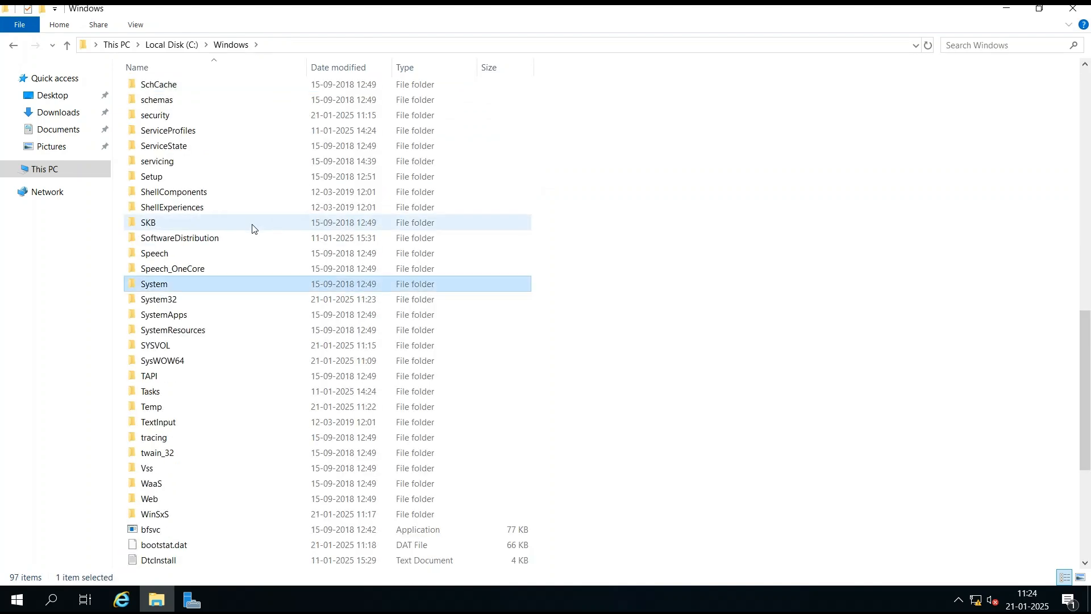
pyautogui.click(191, 350)
pyautogui.doubleClick(192, 351)
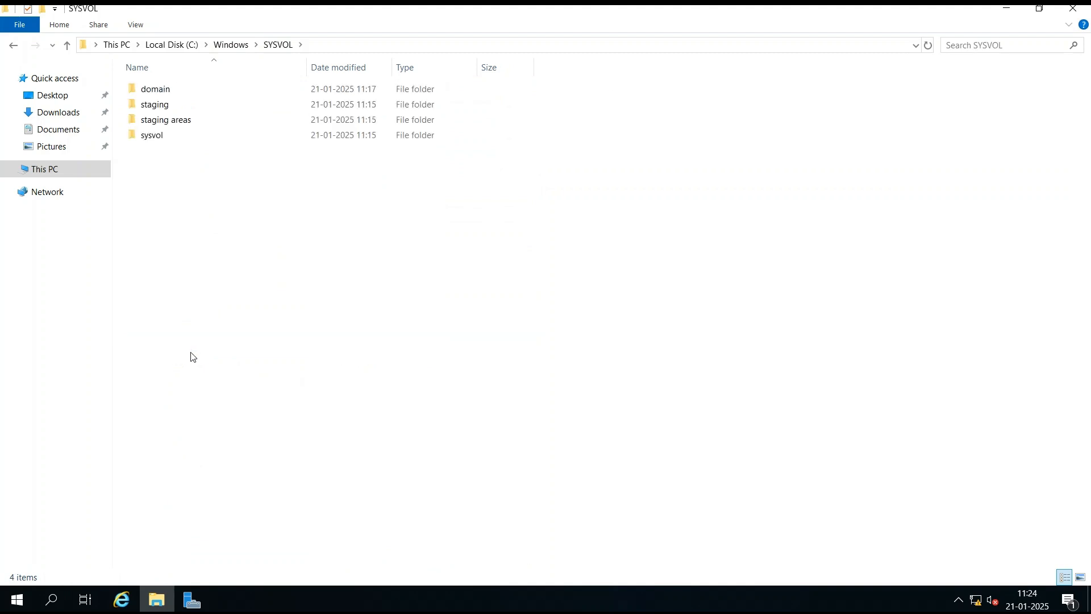
pyautogui.doubleClick(226, 93)
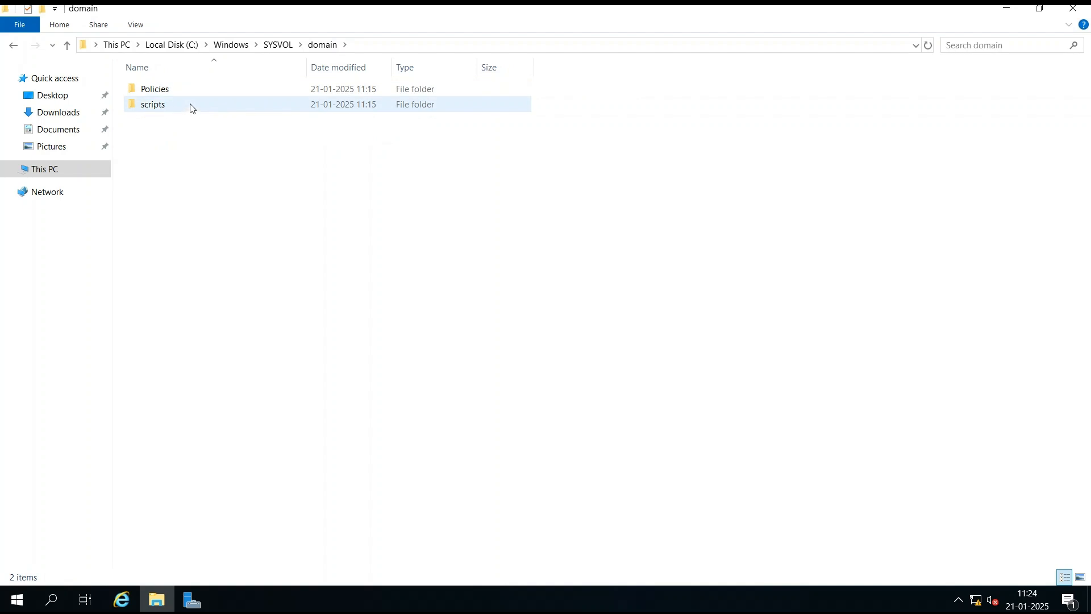
pyautogui.click(215, 92)
pyautogui.doubleClick(215, 91)
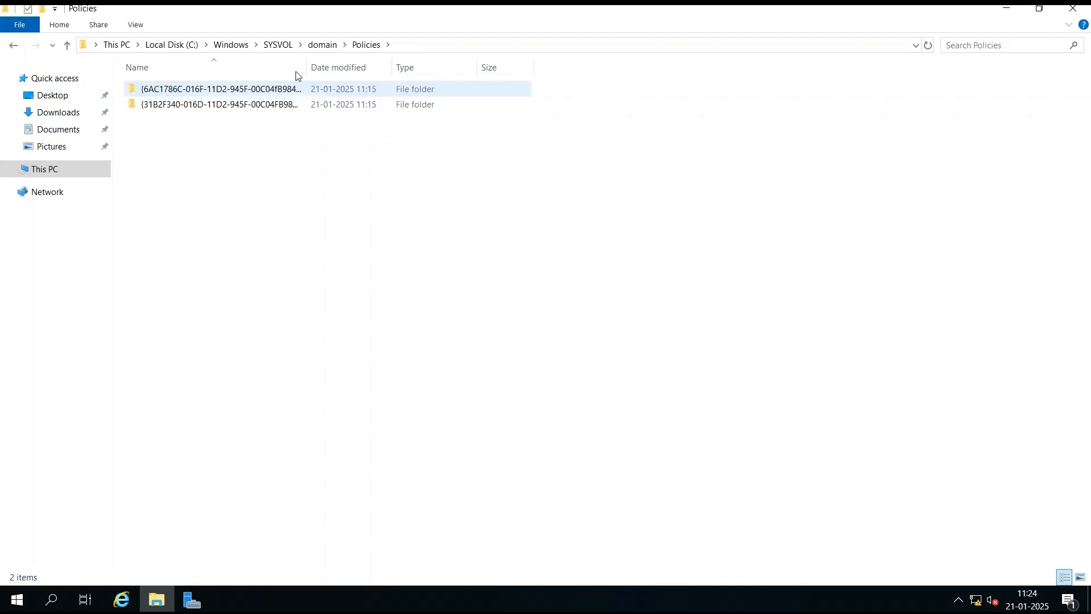
pyautogui.moveTo(306, 66); pyautogui.dragTo(376, 65)
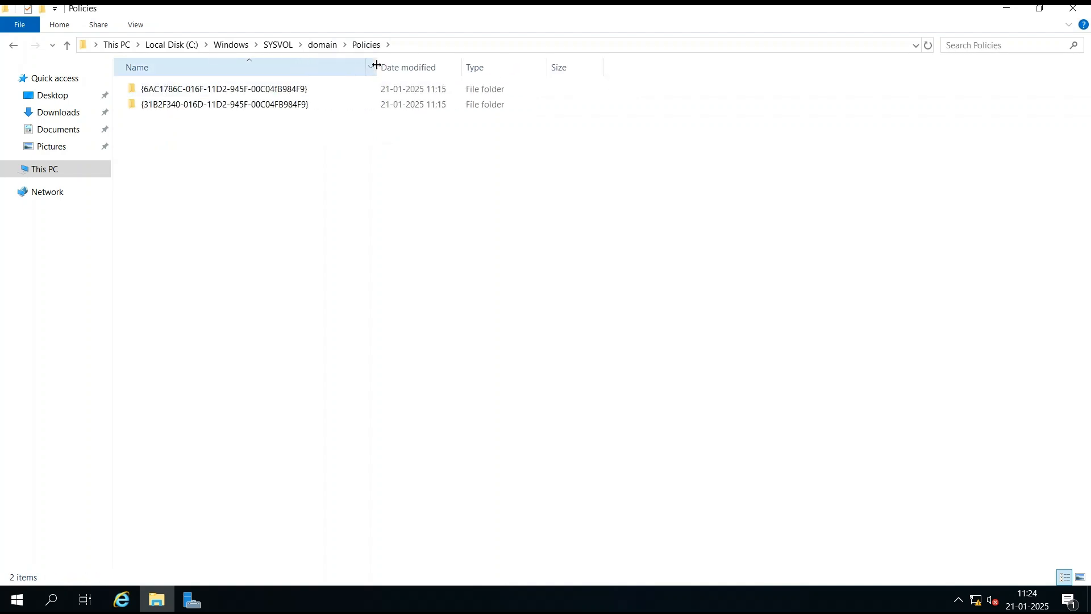
# Check the scripts folder under SYSVOL\domain, return to the Windows folder and close File Explorer.
pyautogui.click(331, 49)
pyautogui.click(230, 104)
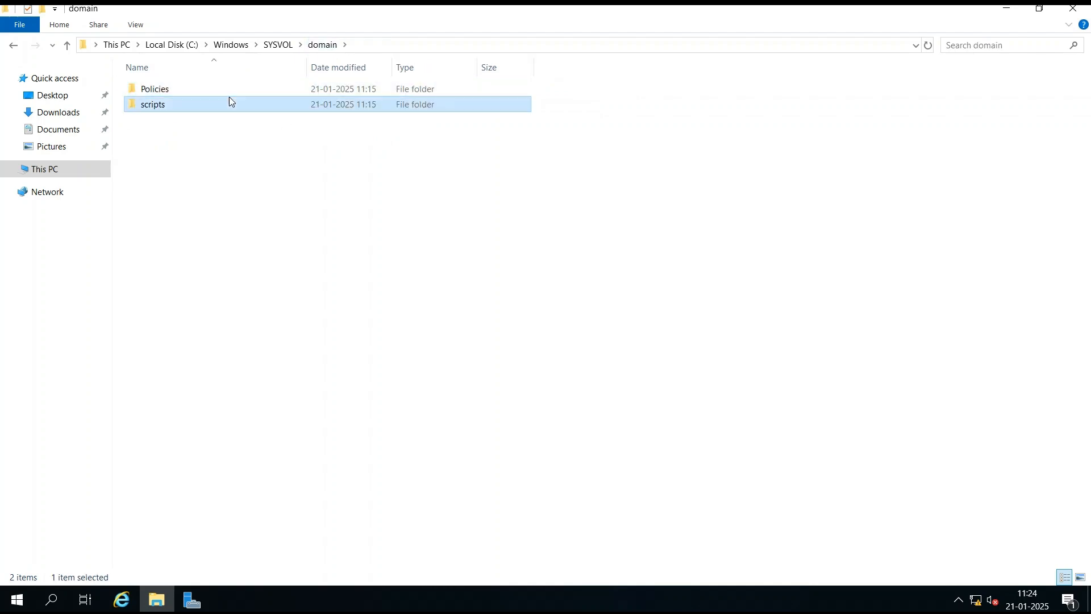
pyautogui.doubleClick(230, 104)
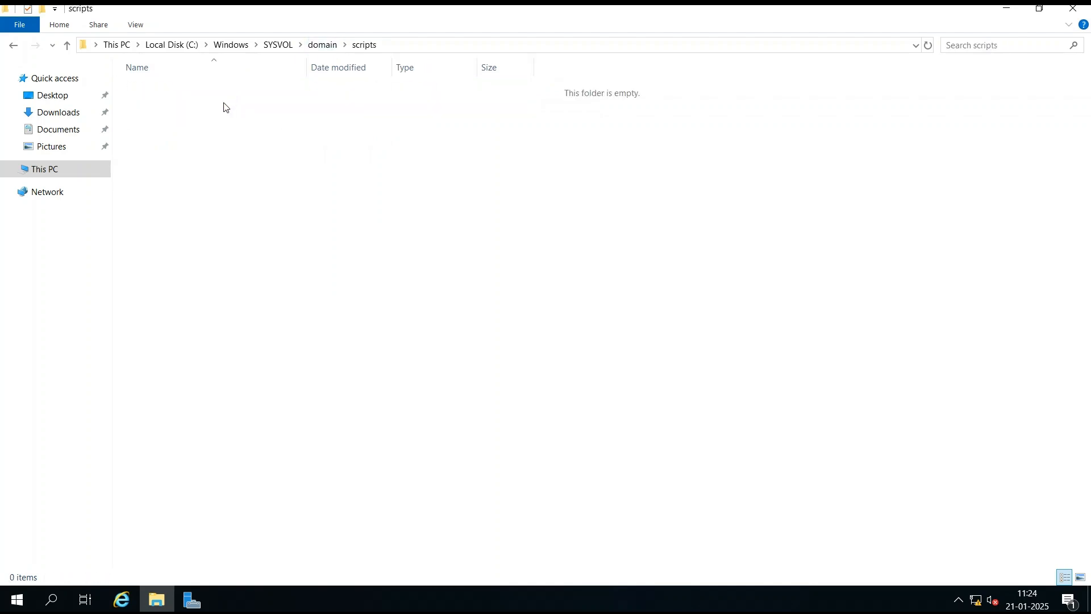
pyautogui.click(320, 45)
pyautogui.click(279, 46)
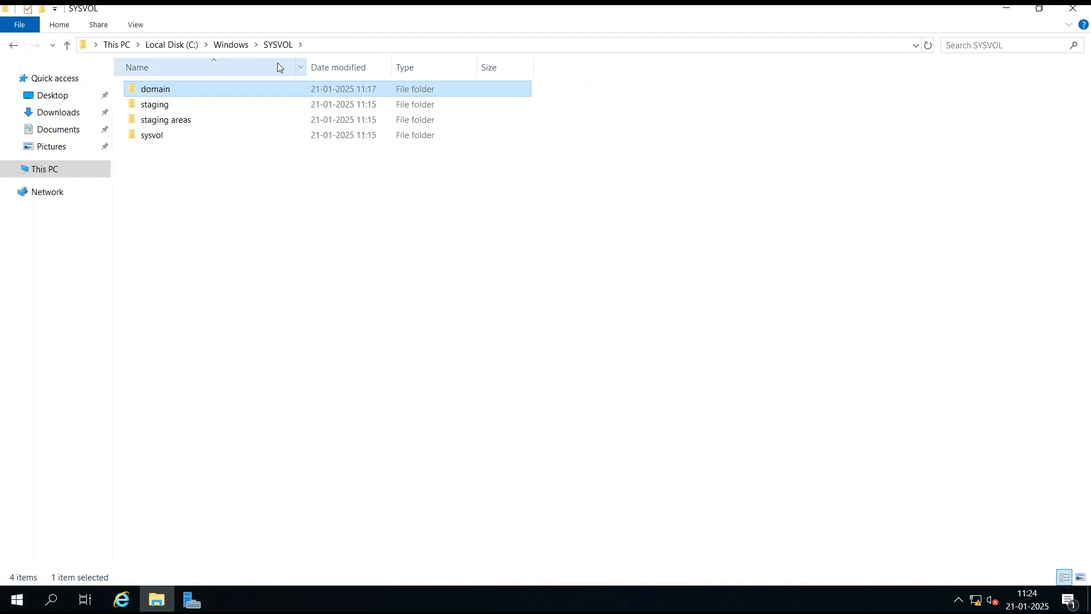
pyautogui.click(246, 47)
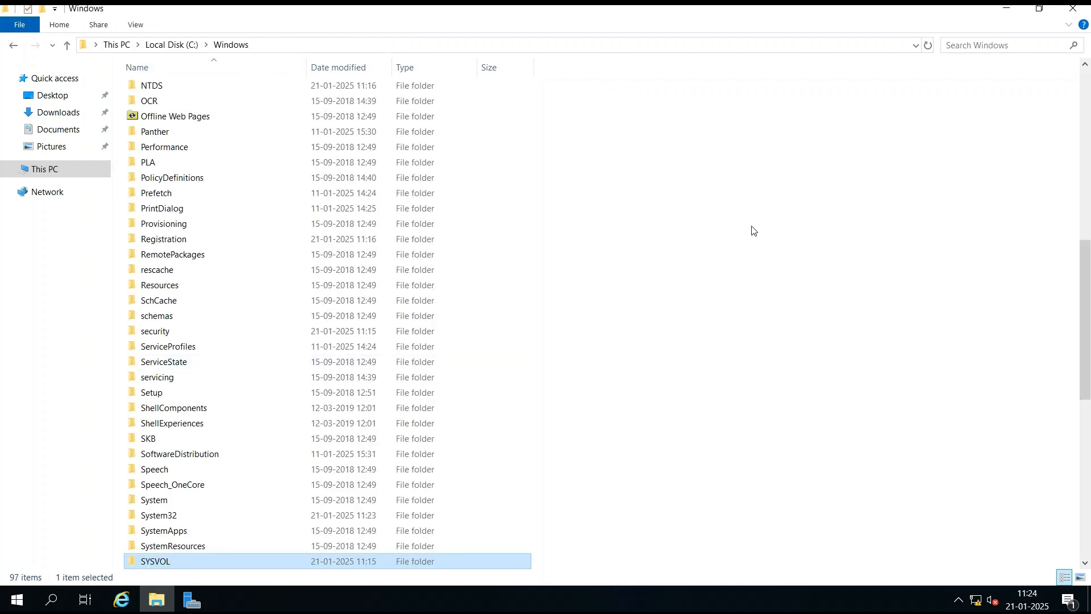
pyautogui.click(1070, 11)
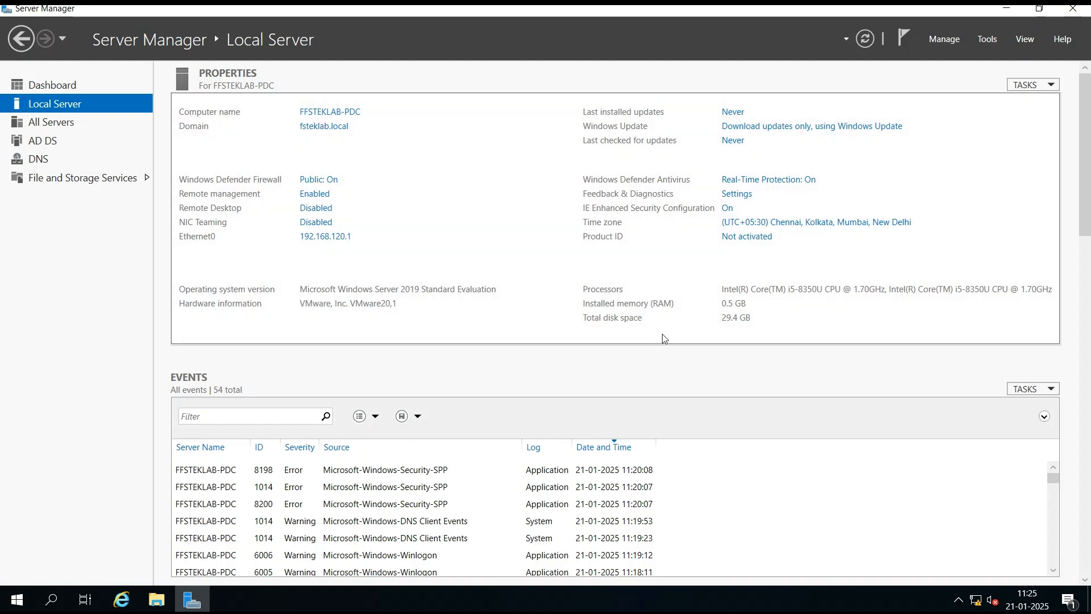
# Open Active Directory Users and Computers and view the Builtin groups of fsteklab.local with the name column widened.
pyautogui.click(987, 40)
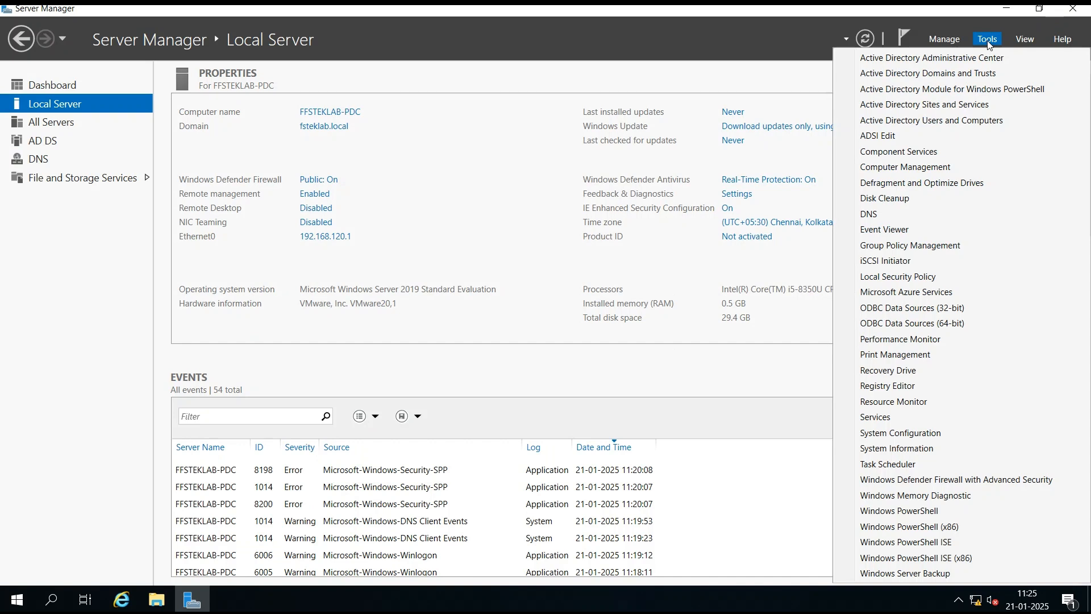
pyautogui.click(1008, 120)
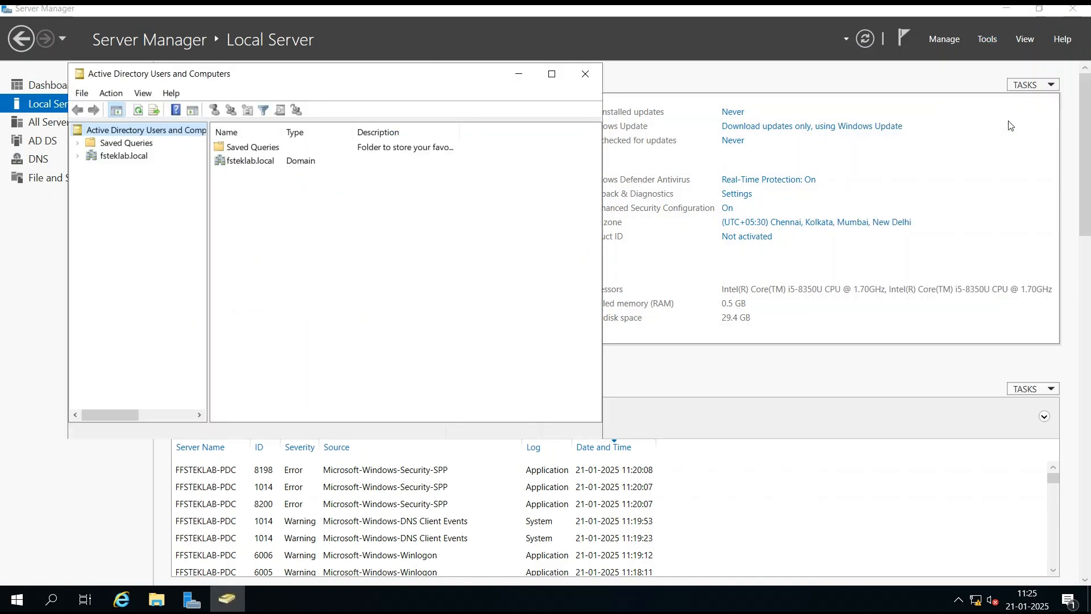
pyautogui.click(126, 156)
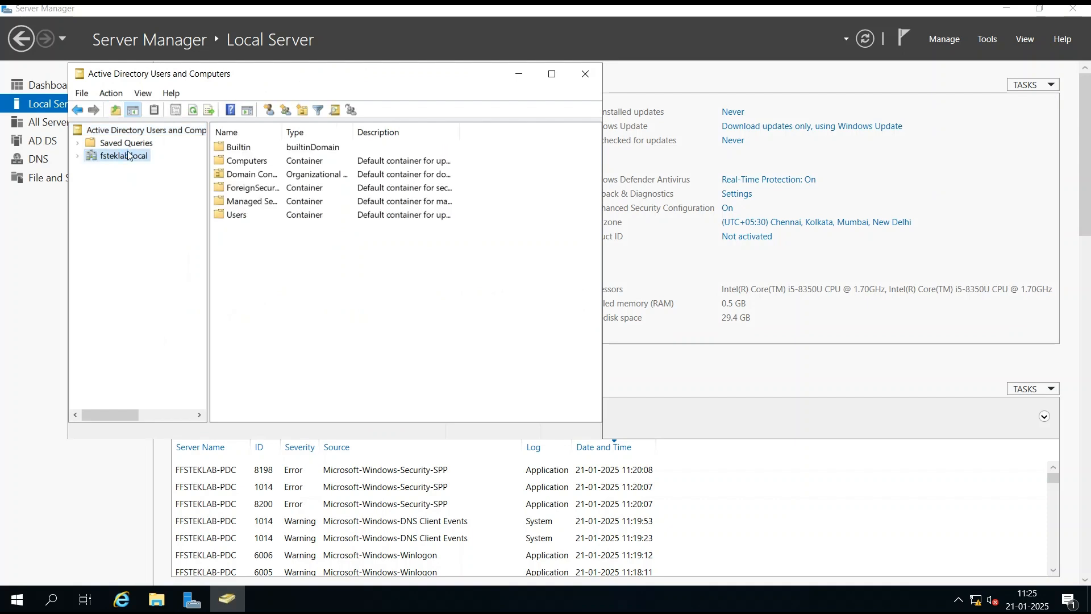
pyautogui.doubleClick(127, 159)
pyautogui.click(124, 174)
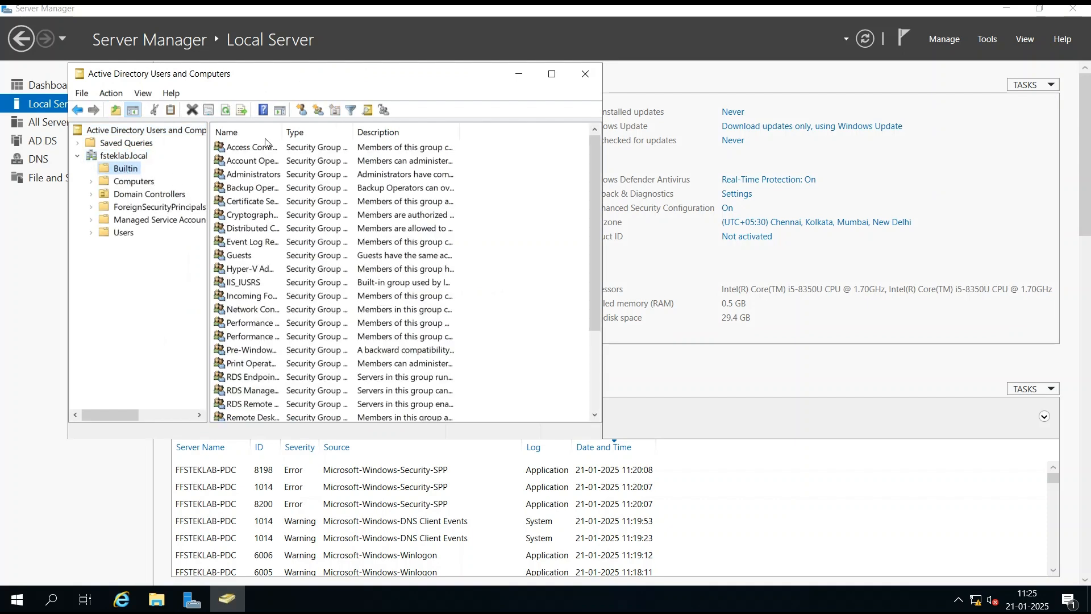
pyautogui.doubleClick(283, 132)
# Check the members of the Administrators group with full names shown, and close its properties without changes.
pyautogui.doubleClick(271, 176)
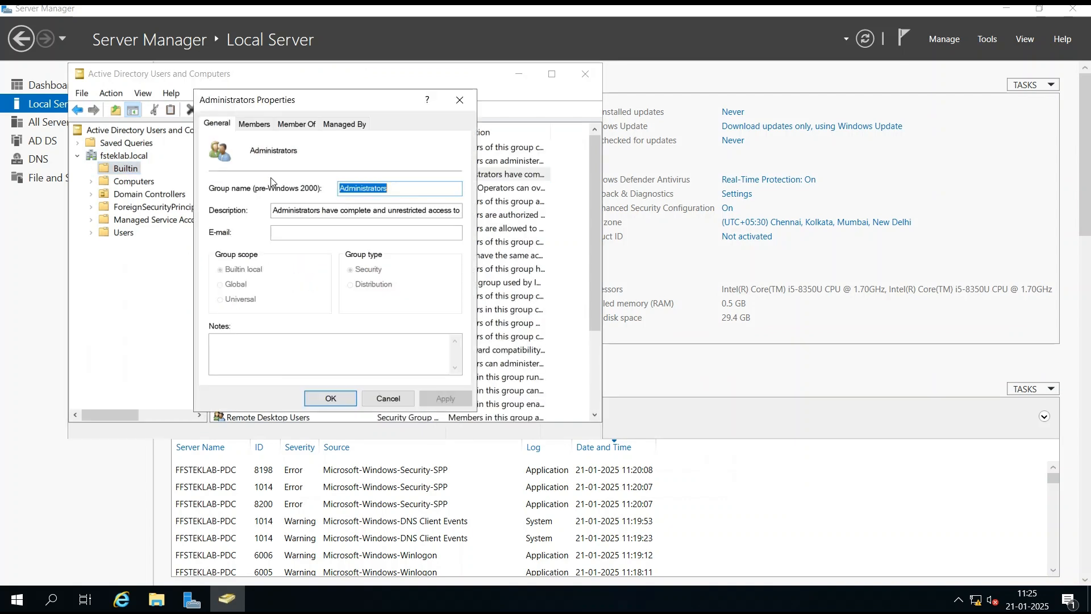
pyautogui.click(256, 123)
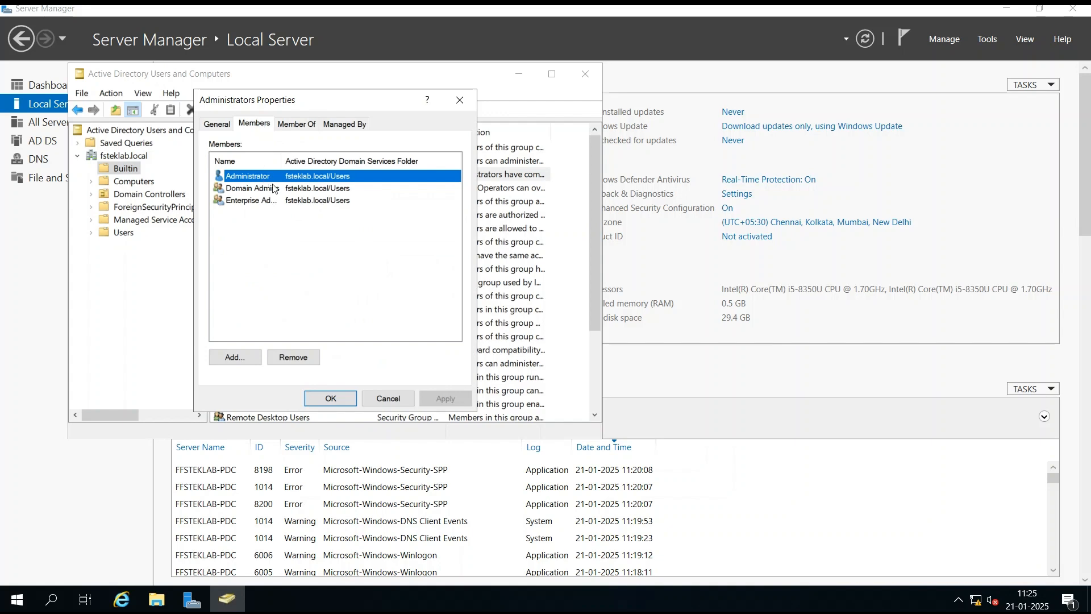
pyautogui.doubleClick(283, 157)
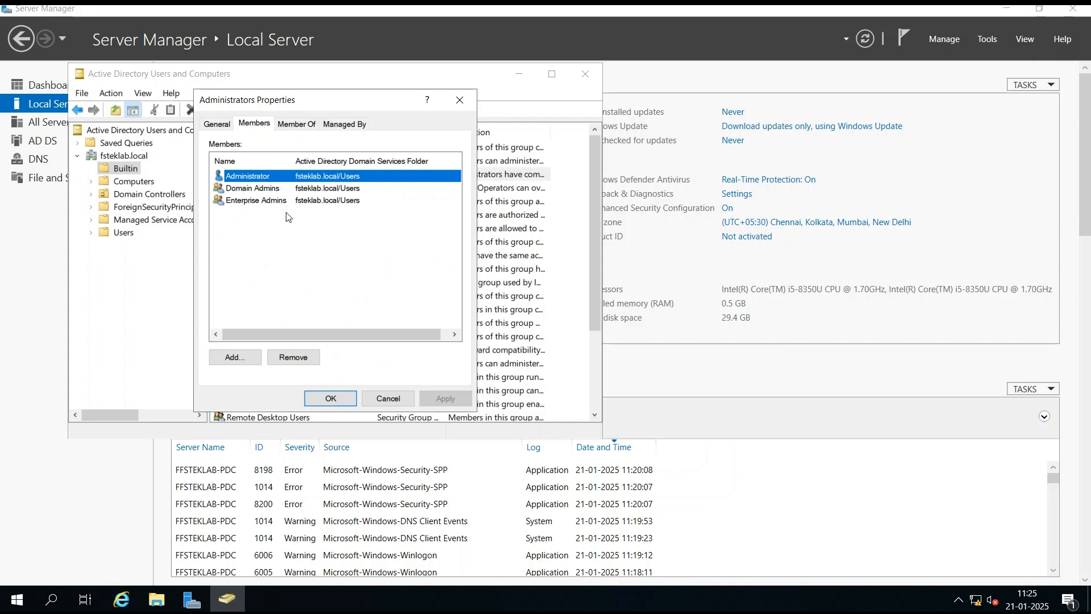
pyautogui.click(403, 401)
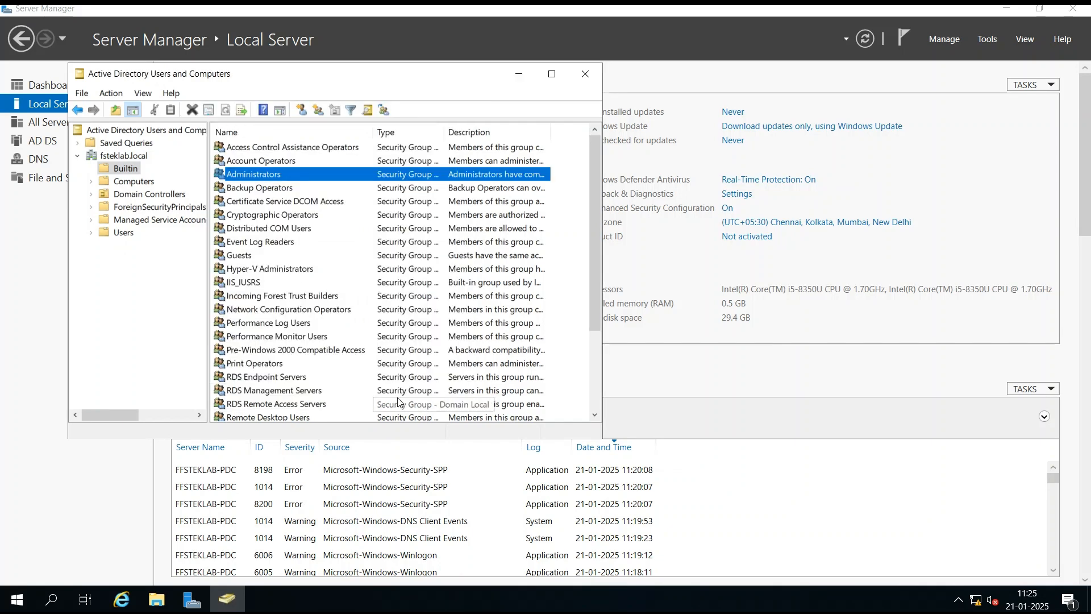
# View the contents of the Domain Controllers and Users containers with the name columns widened.
pyautogui.click(139, 196)
pyautogui.doubleClick(280, 131)
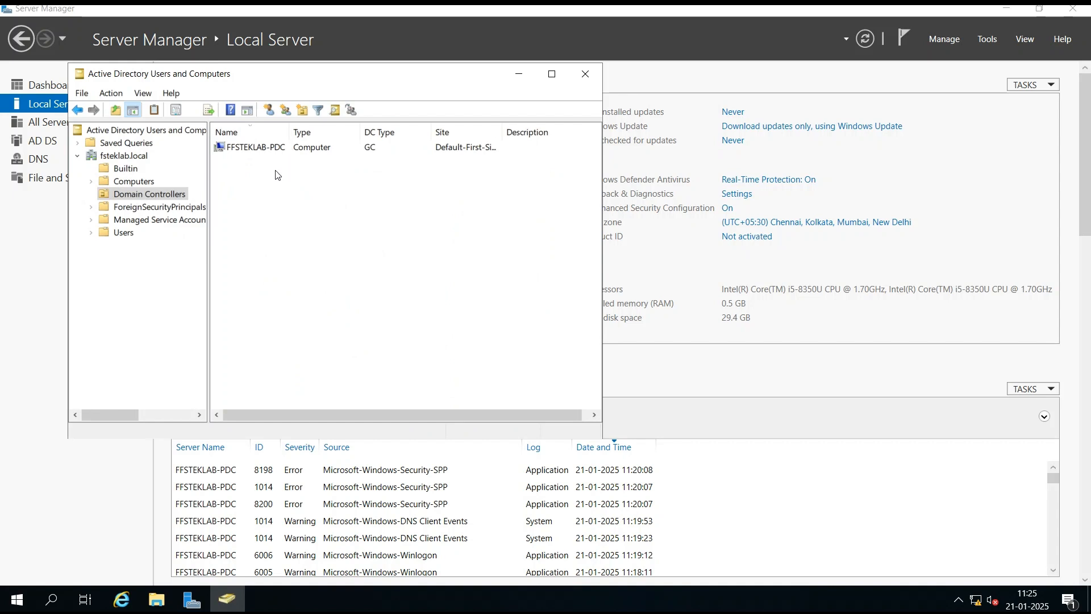
pyautogui.click(123, 233)
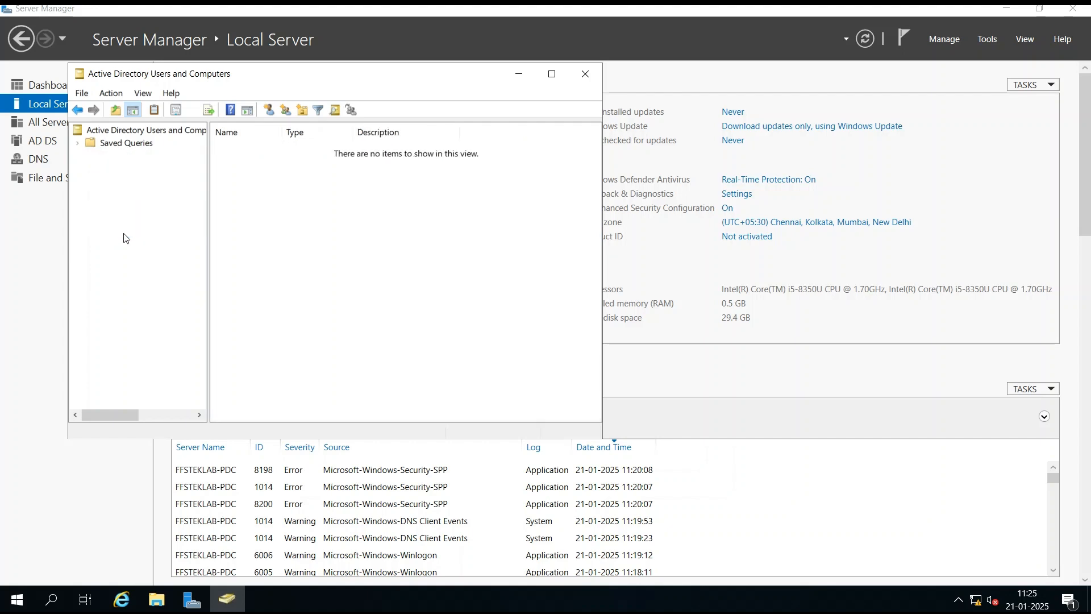
pyautogui.doubleClick(279, 130)
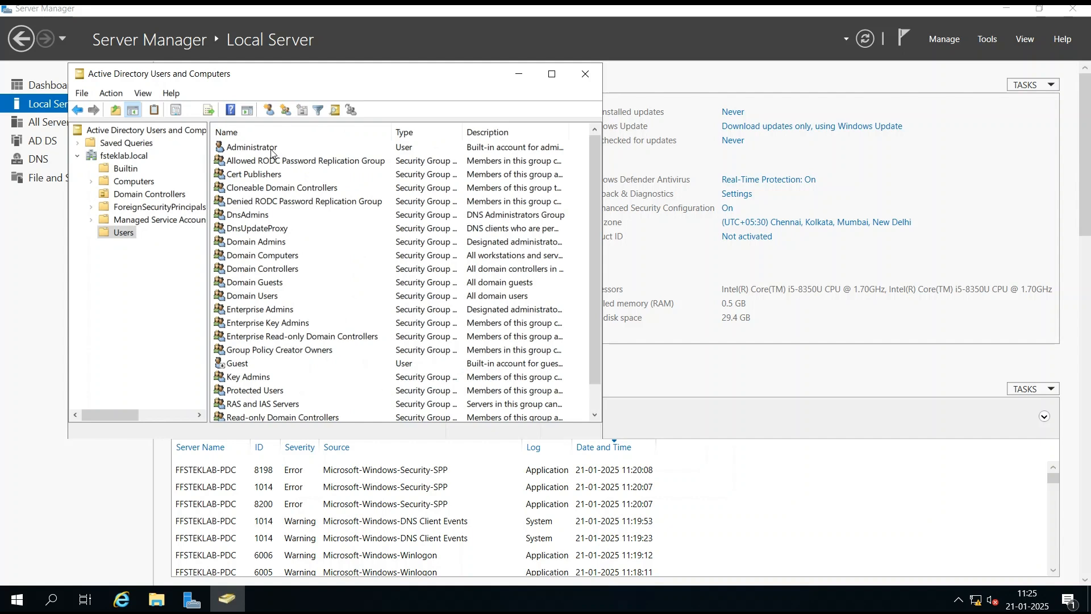
# Check the Administrator account's group memberships, cancel its properties and close Active Directory Users and Computers.
pyautogui.doubleClick(271, 149)
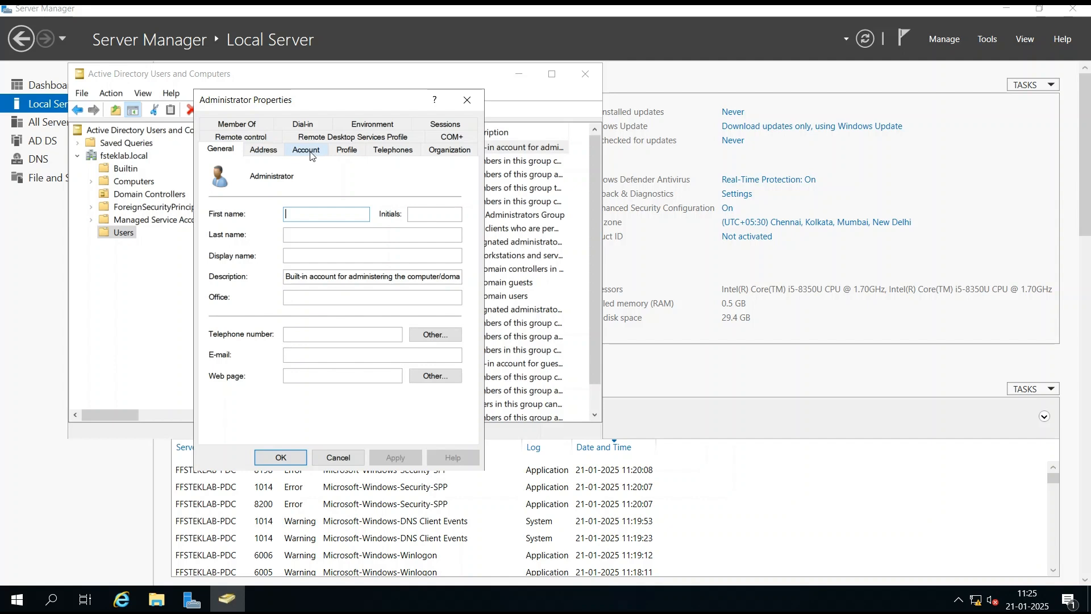
pyautogui.click(256, 126)
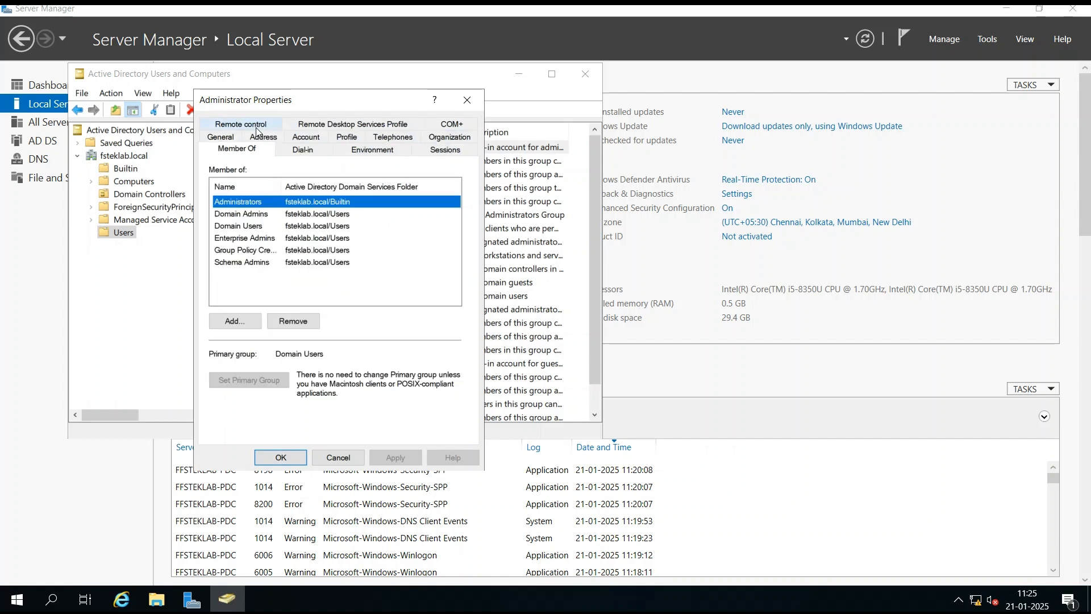
pyautogui.doubleClick(283, 187)
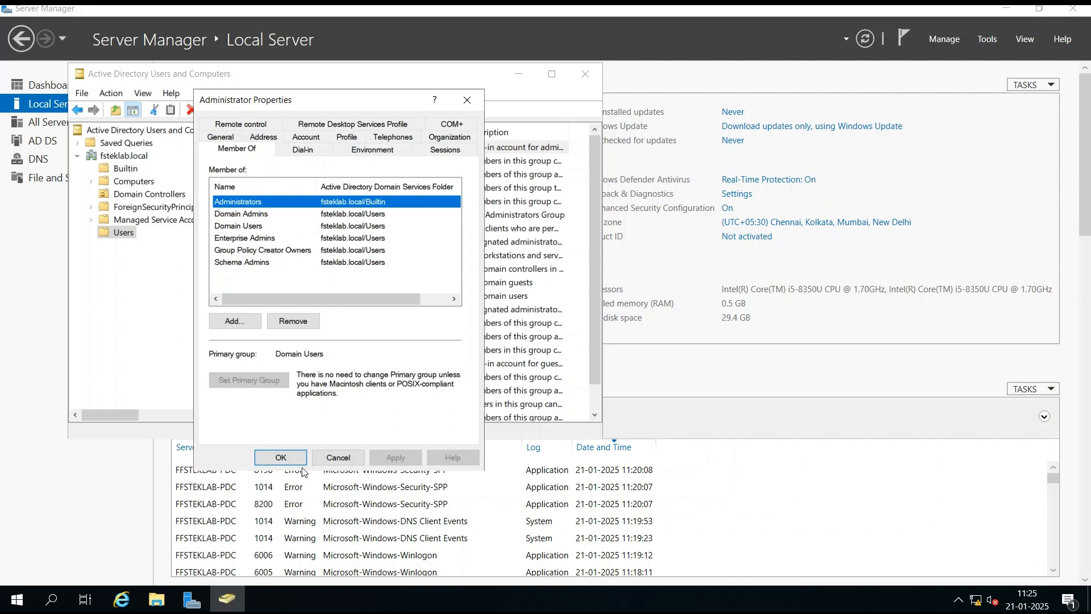
pyautogui.click(338, 457)
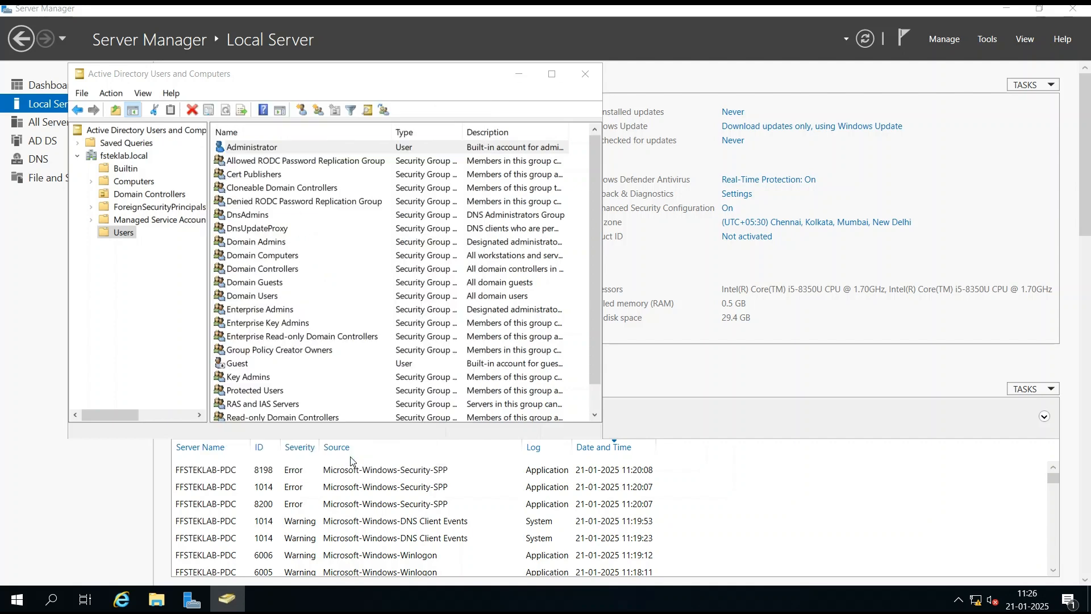
pyautogui.click(590, 82)
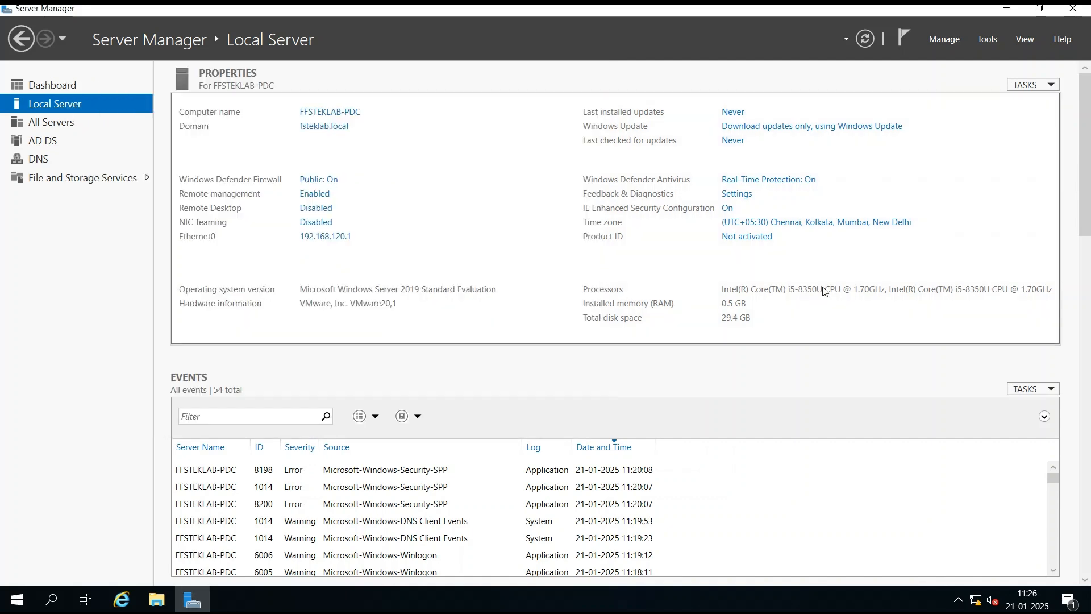
# Open Active Directory Sites and Services and expand Default-First-Site-Name down to the FFSTEKLAB-PDC server.
pyautogui.click(997, 42)
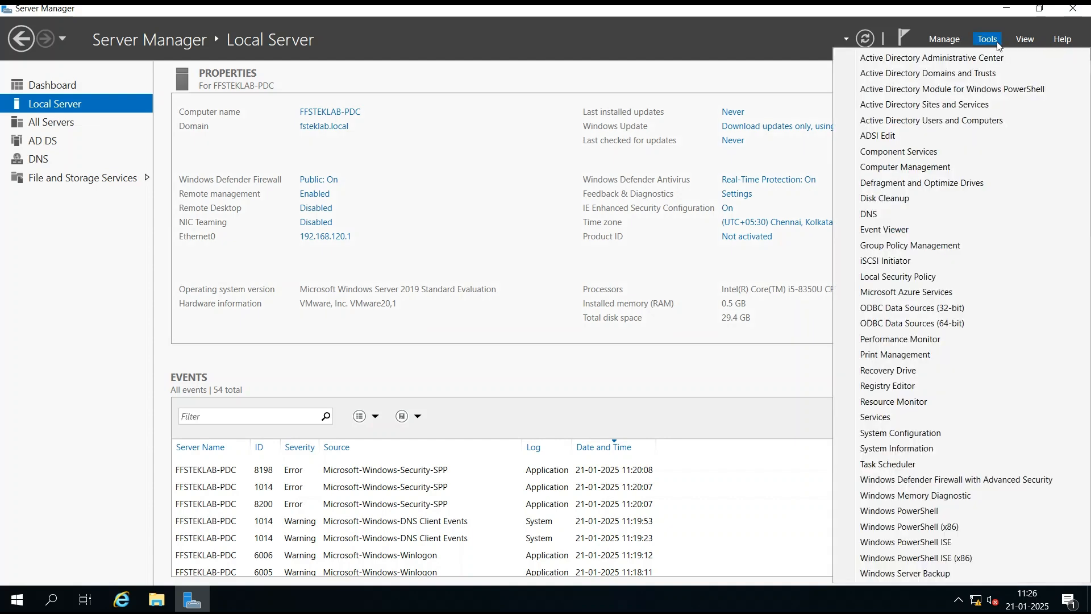
pyautogui.click(984, 106)
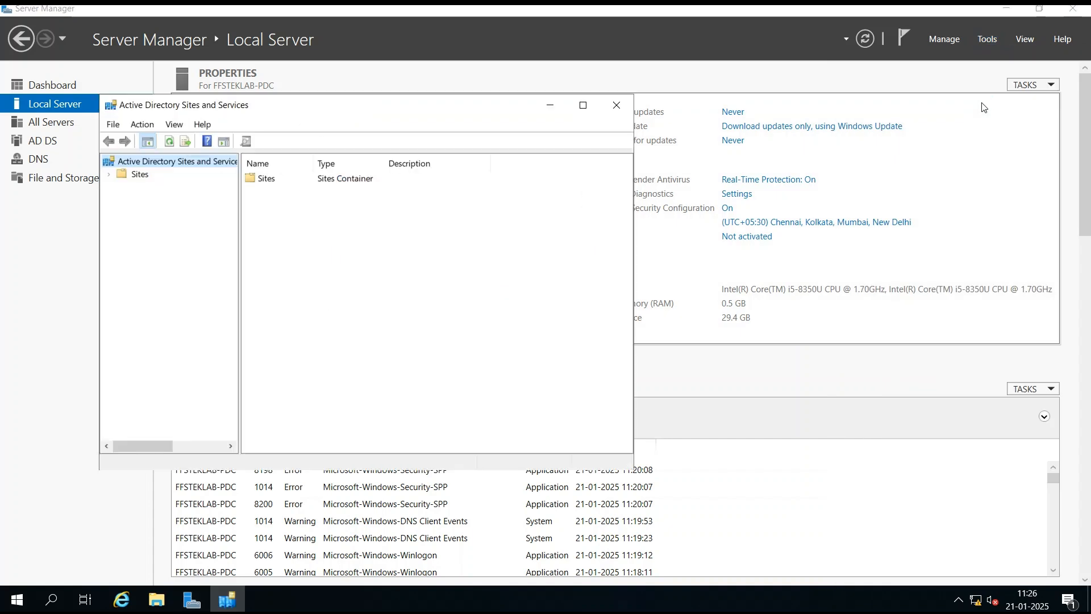
pyautogui.click(138, 176)
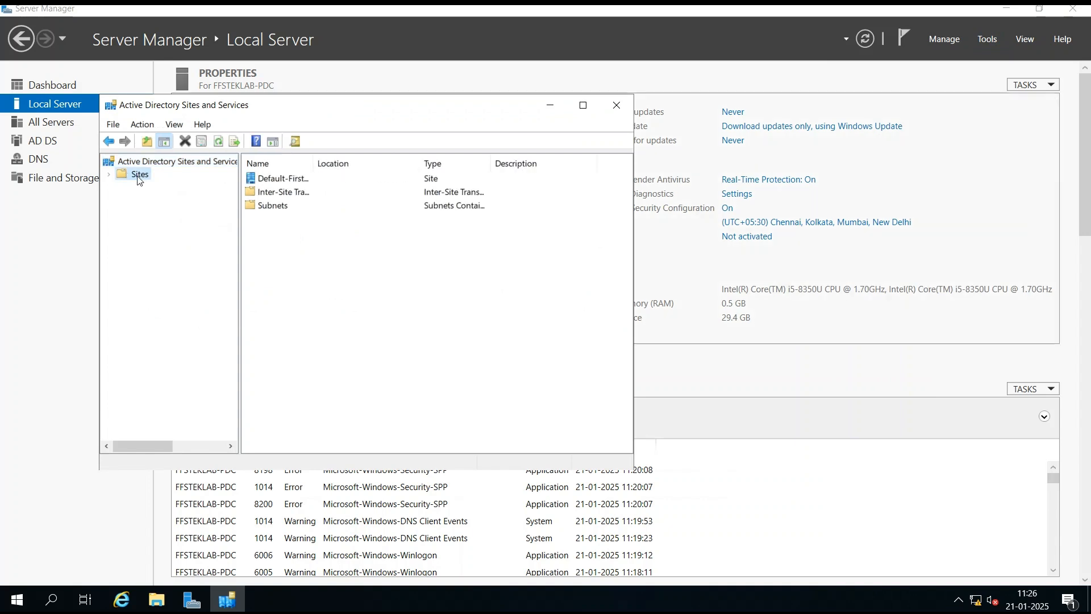
pyautogui.click(109, 175)
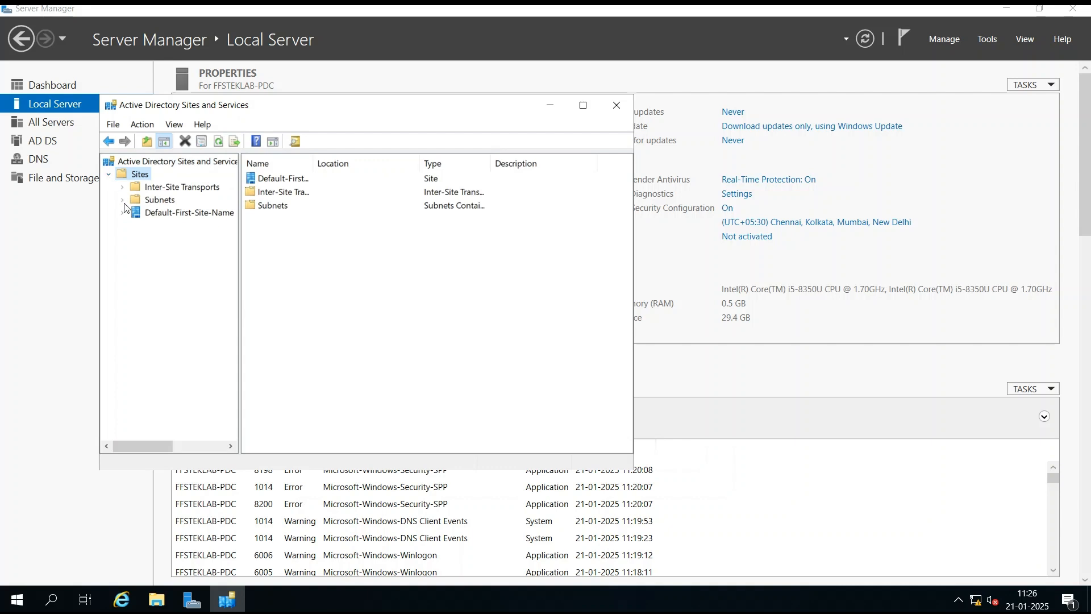
pyautogui.click(151, 215)
pyautogui.click(121, 213)
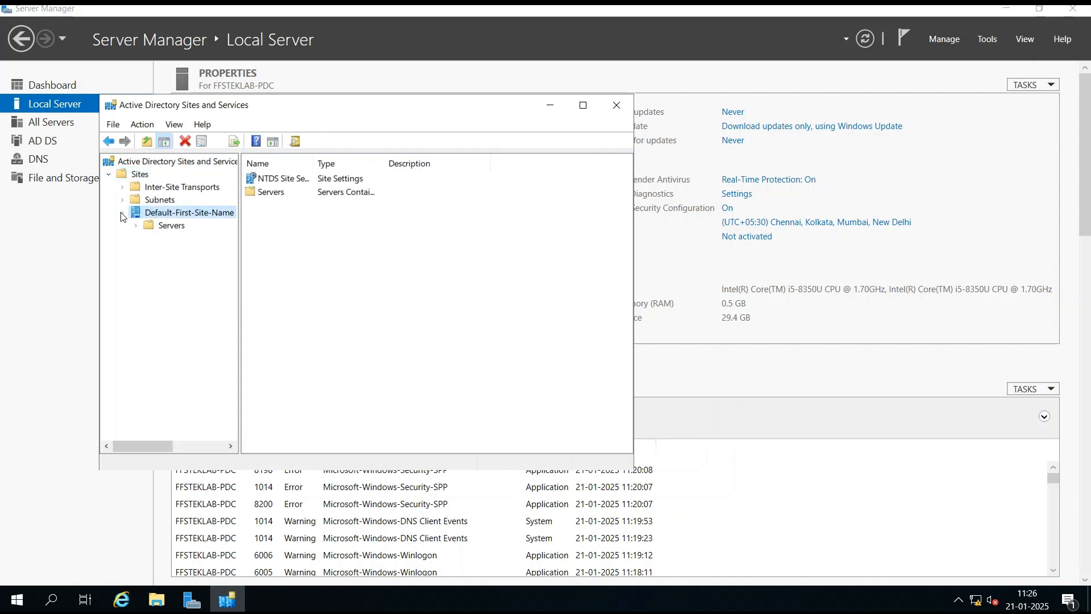
pyautogui.click(136, 225)
pyautogui.click(178, 239)
pyautogui.click(149, 239)
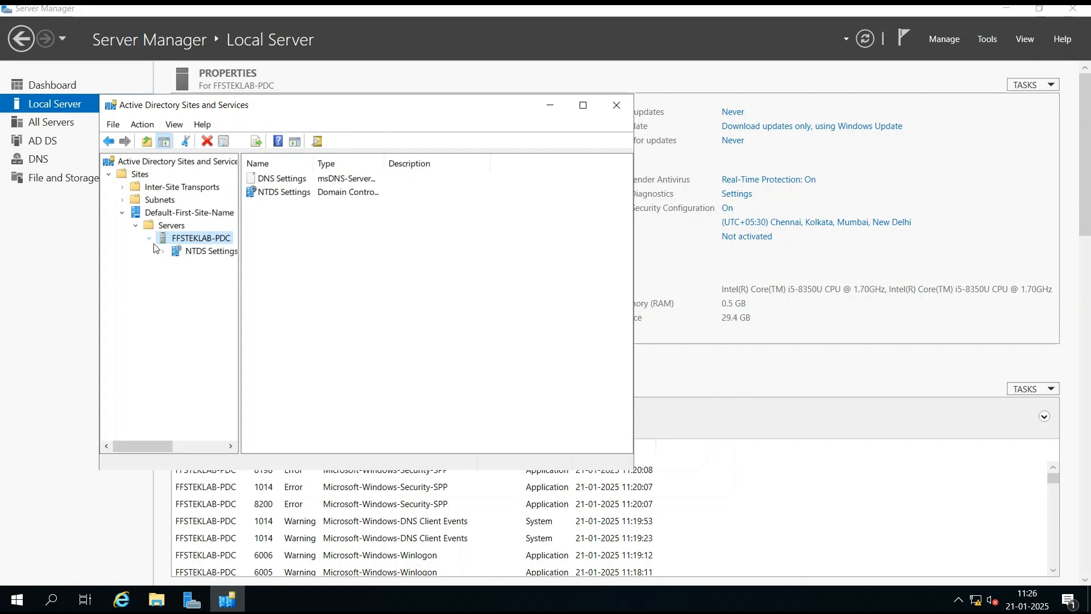
# Check the Global Catalog option in the server's NTDS Settings properties, cancel them and close Active Directory Sites and Services.
pyautogui.click(211, 253)
pyautogui.rightClick(217, 254)
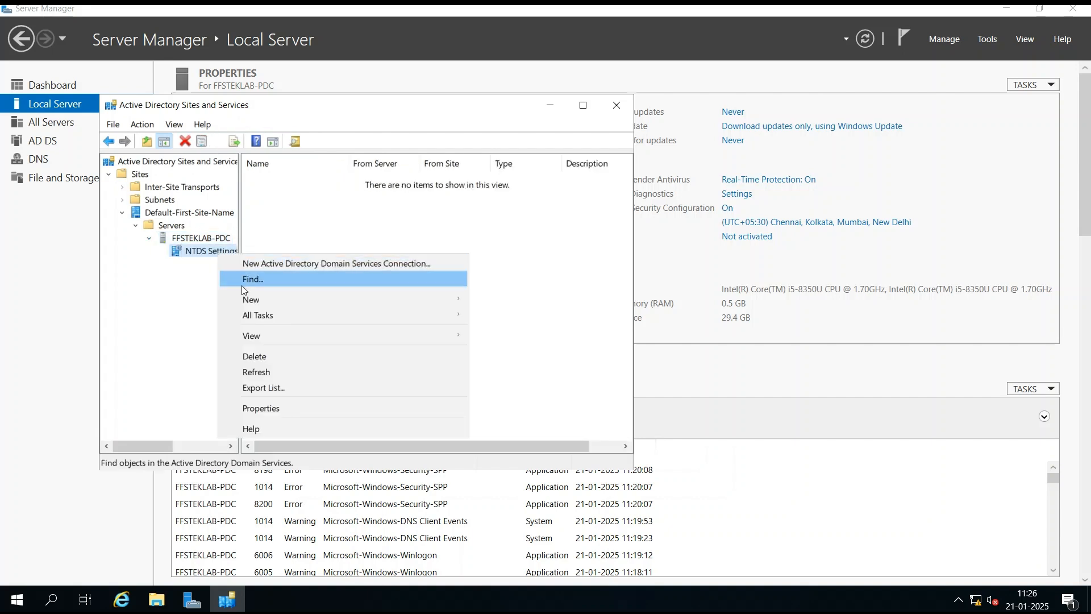
pyautogui.click(282, 410)
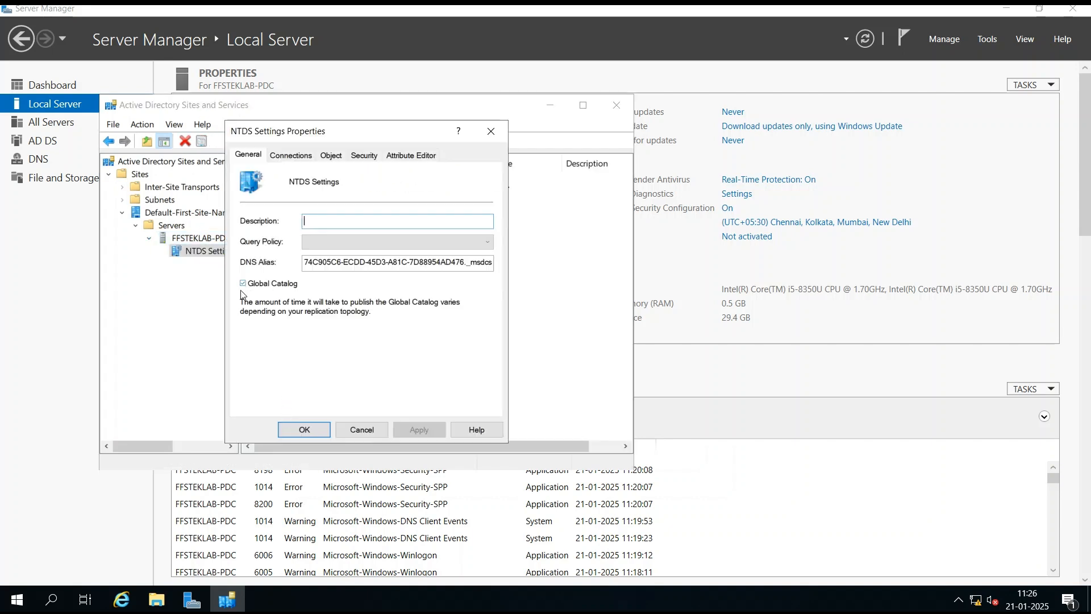
pyautogui.click(362, 429)
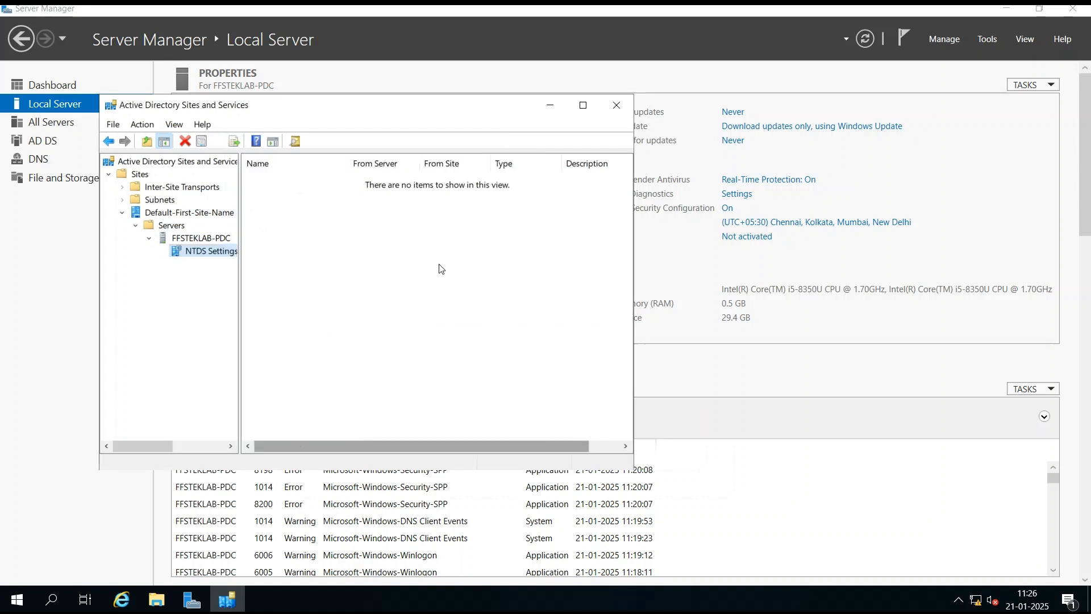
pyautogui.click(618, 106)
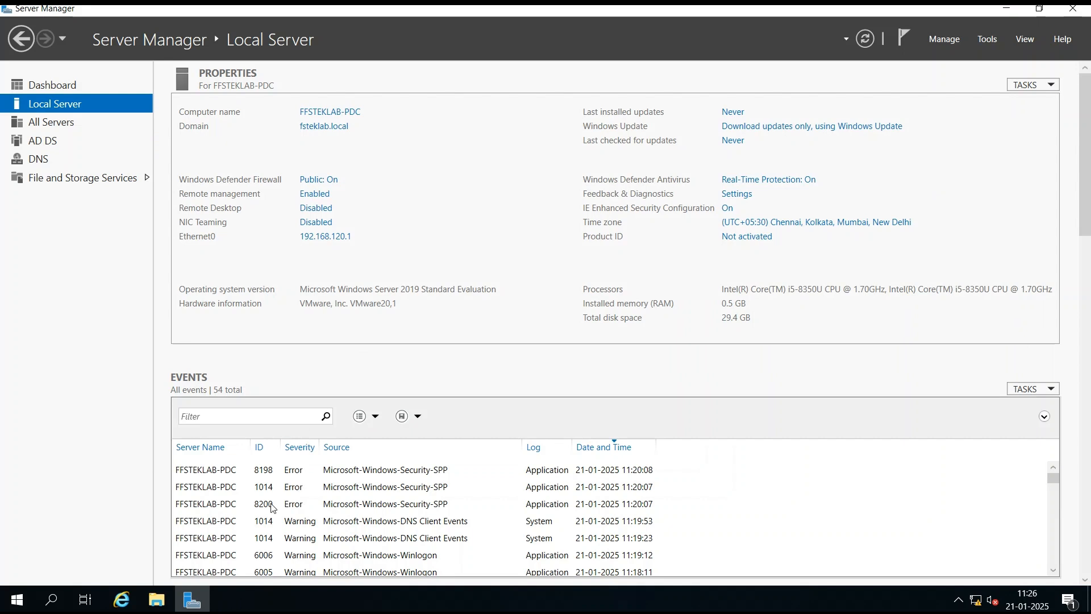
# Open the server's network shares by running \\localhost.
pyautogui.rightClick(27, 600)
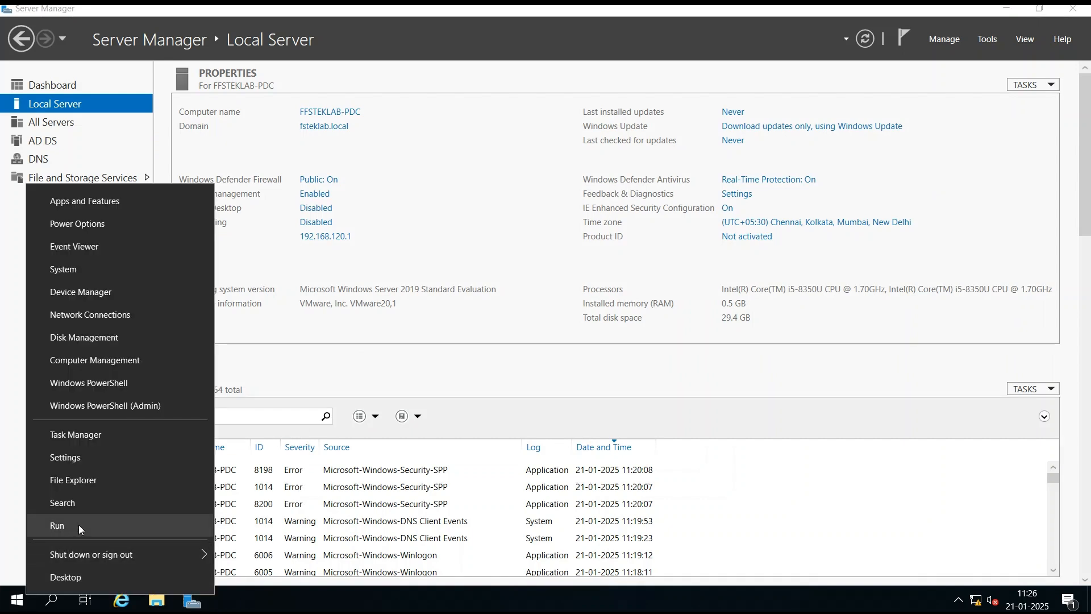
pyautogui.click(56, 525)
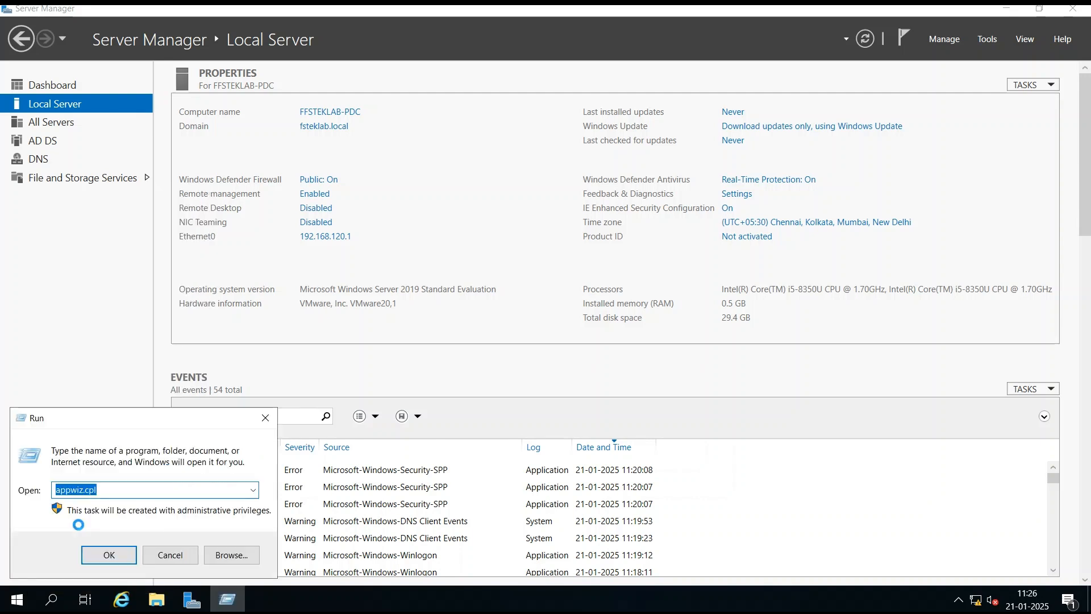
pyautogui.write('\\\\localhost')
pyautogui.press('Return')
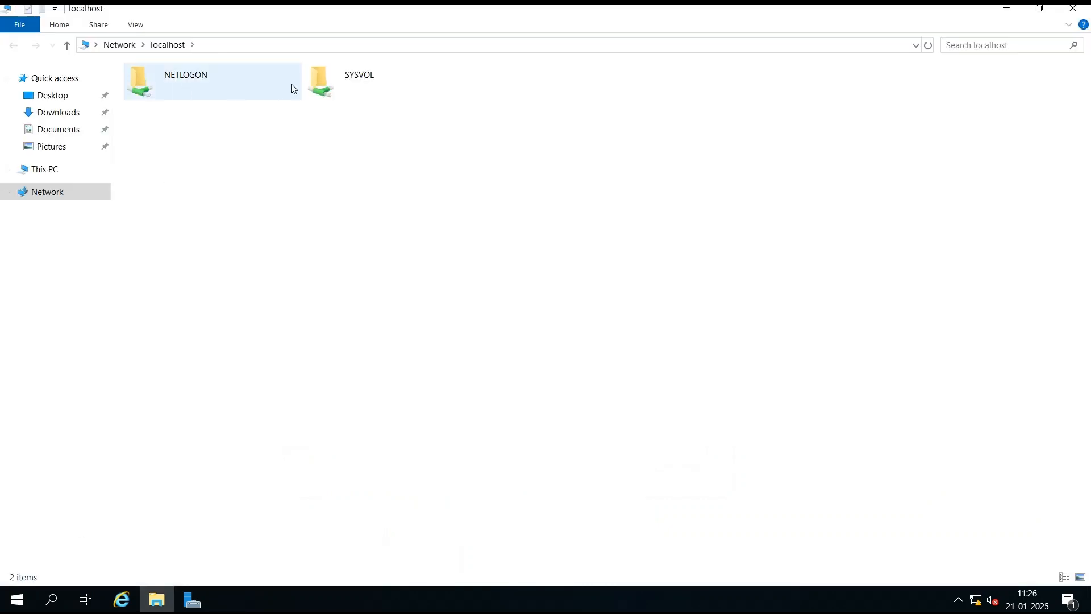
# View the Policies folder of fsteklab.local in the SYSVOL share with the name column widened.
pyautogui.doubleClick(372, 82)
pyautogui.doubleClick(204, 92)
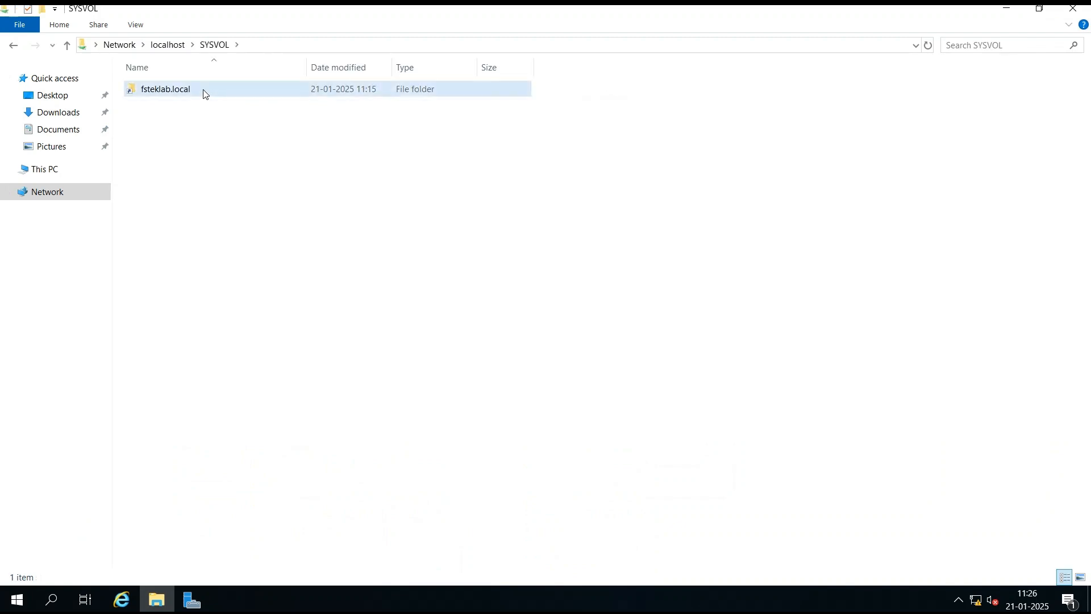
pyautogui.doubleClick(204, 94)
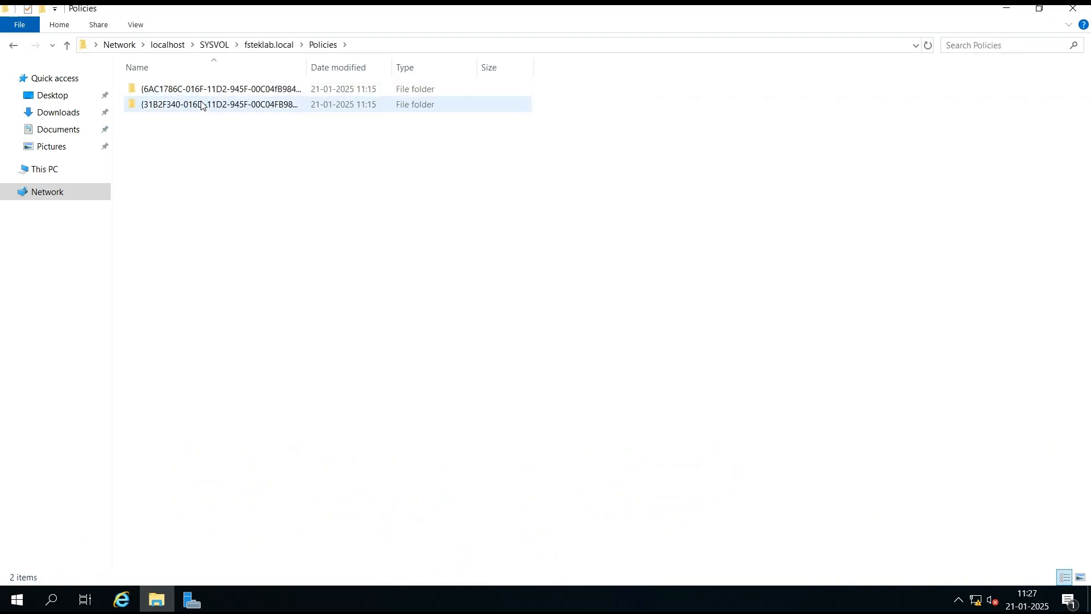
pyautogui.doubleClick(307, 67)
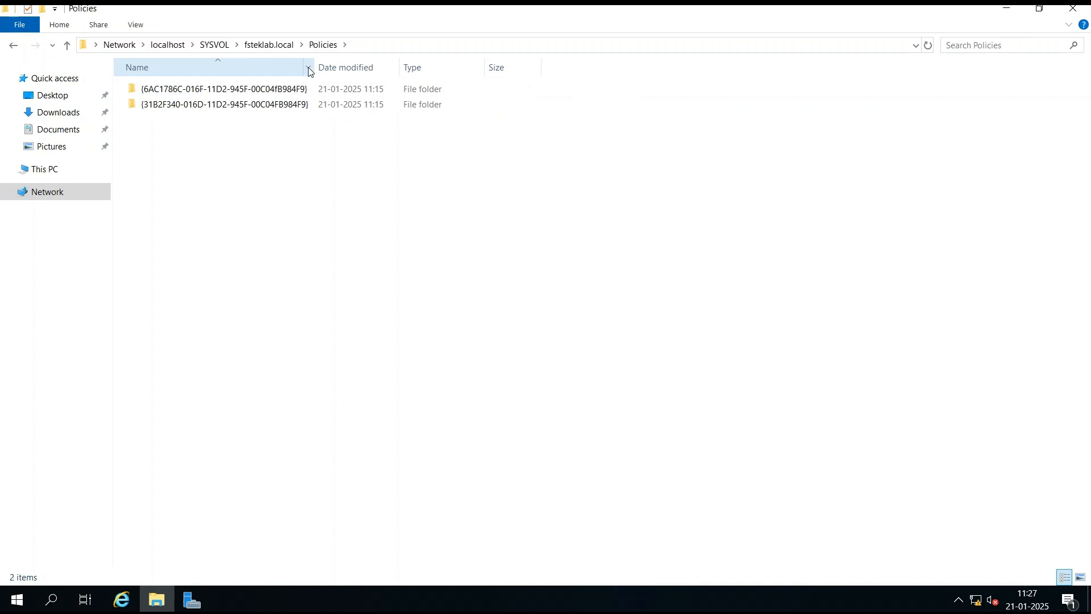
pyautogui.moveTo(315, 63); pyautogui.dragTo(499, 66)
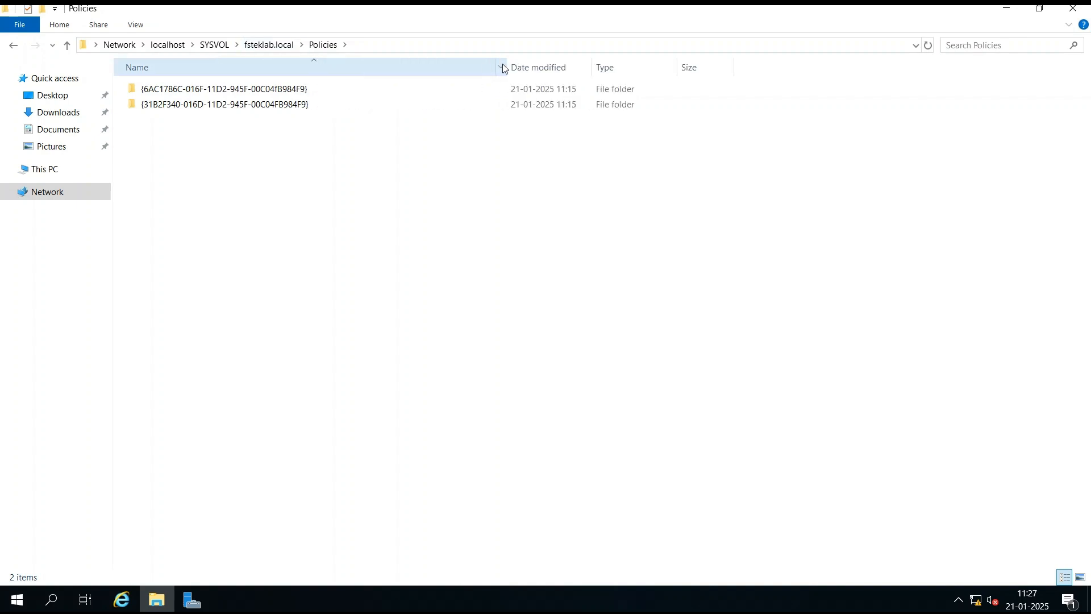
# View the scripts folder of fsteklab.local and the NETLOGON share, and close the File Explorer window.
pyautogui.click(275, 44)
pyautogui.doubleClick(208, 104)
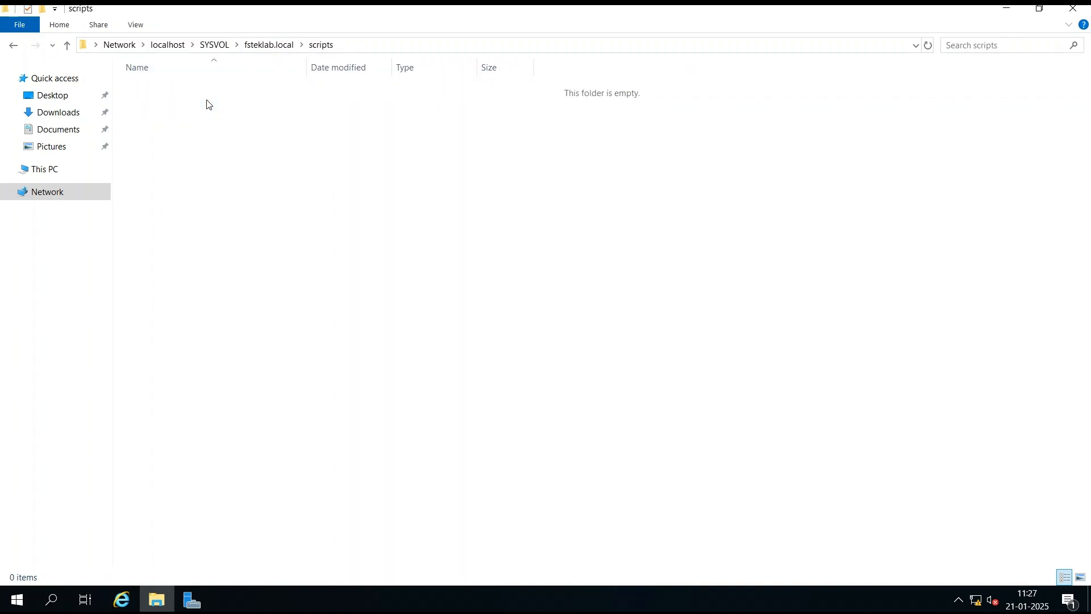
pyautogui.click(283, 44)
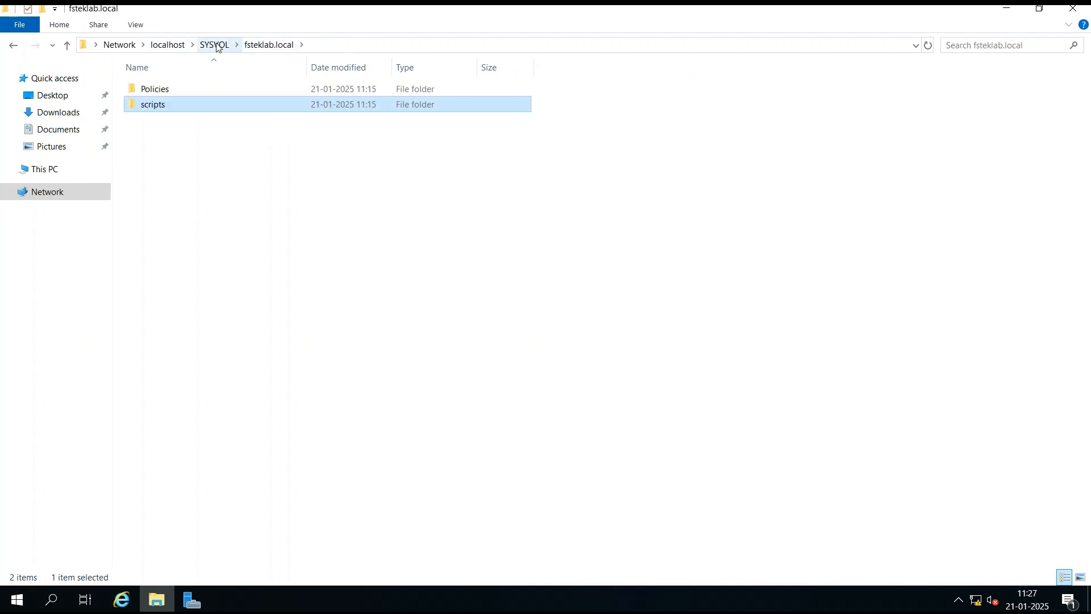
pyautogui.click(215, 45)
pyautogui.click(180, 47)
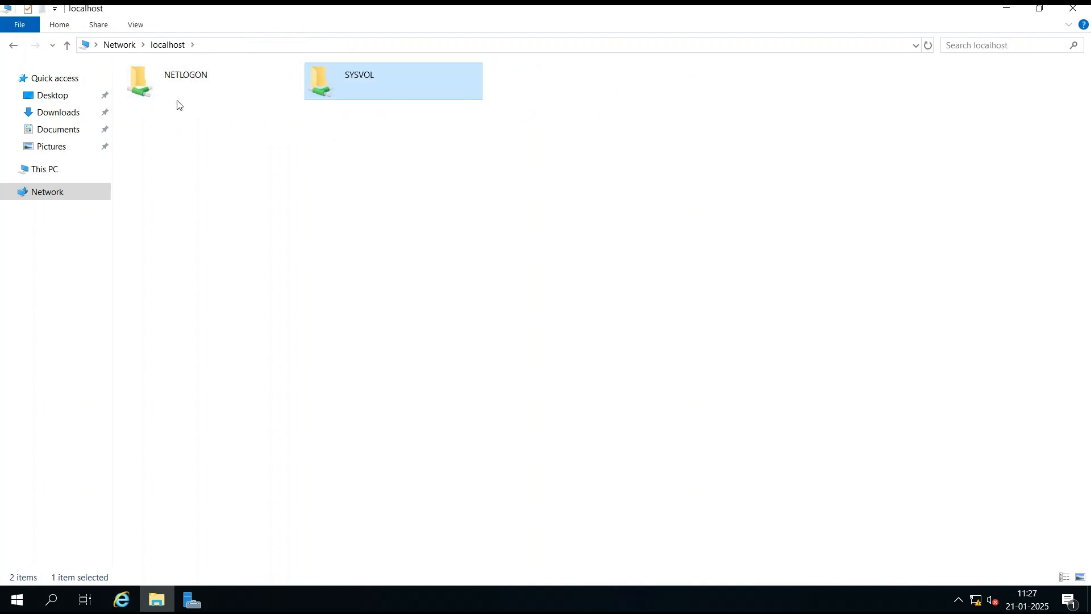
pyautogui.doubleClick(177, 93)
pyautogui.click(183, 47)
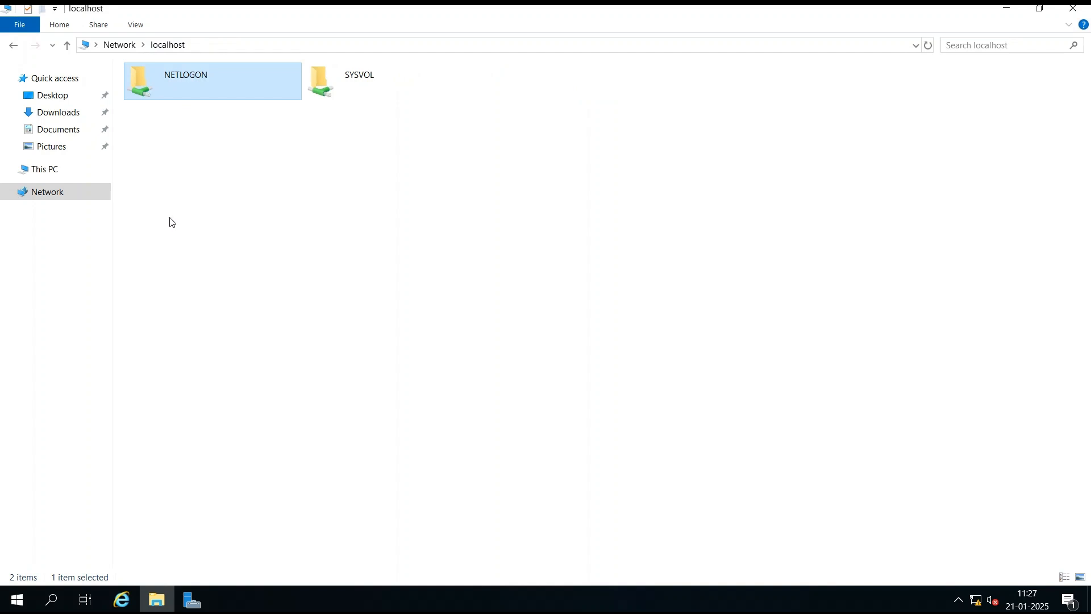
pyautogui.click(1071, 10)
# Start Windows PowerShell and bring its window to the front over Server Manager.
pyautogui.click(16, 599)
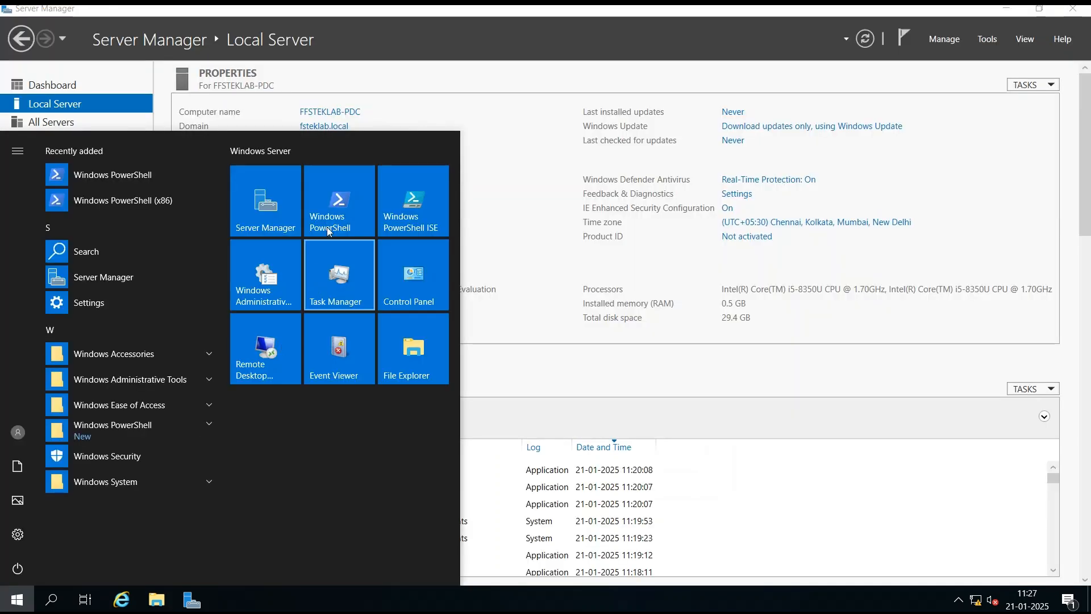
pyautogui.click(331, 215)
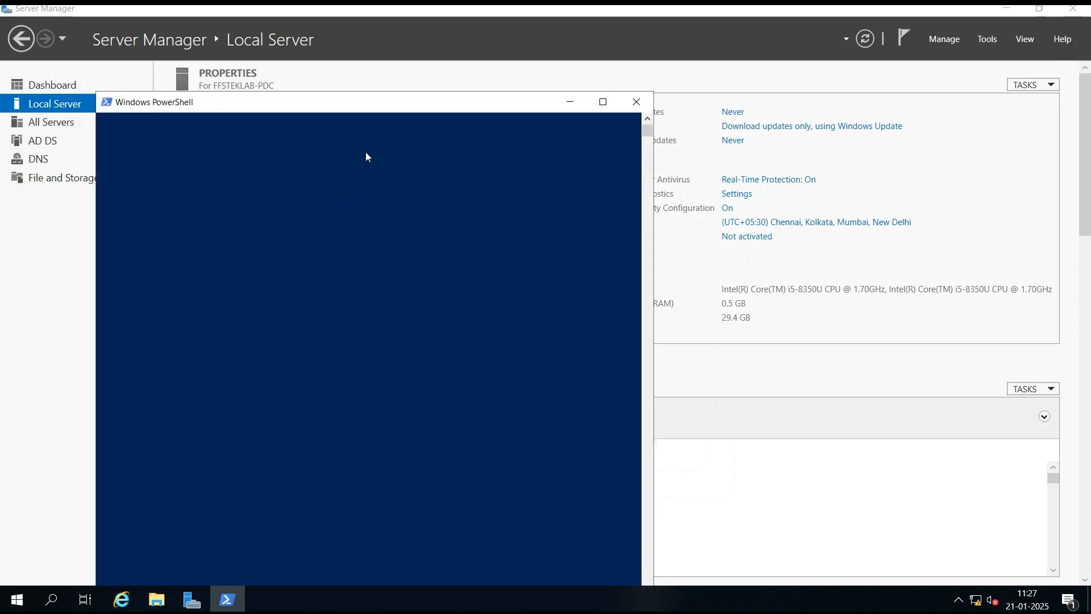
pyautogui.click(1001, 8)
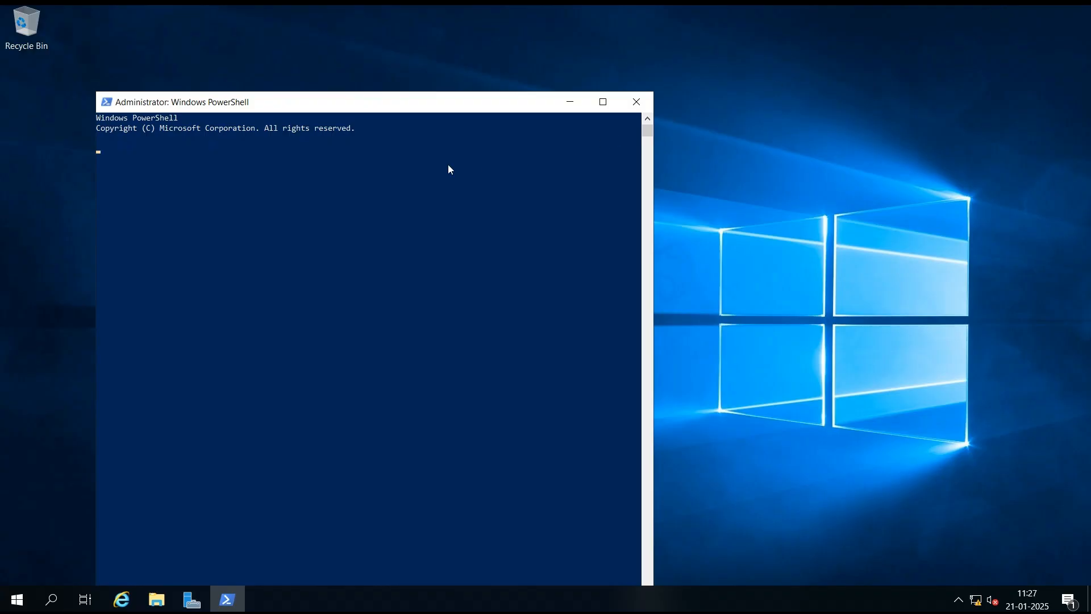
pyautogui.click(192, 600)
pyautogui.click(227, 600)
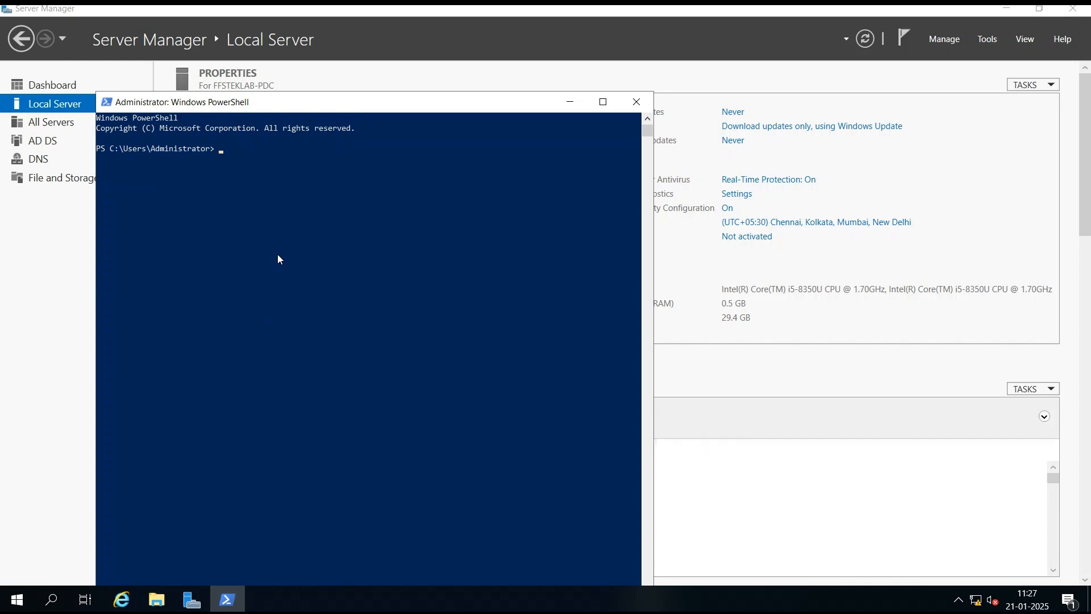
# List the FSMO role holders with netdom query fsmo, highlight the schema master's server and close PowerShell.
pyautogui.write('netdom query fsmo')
pyautogui.press('Return')
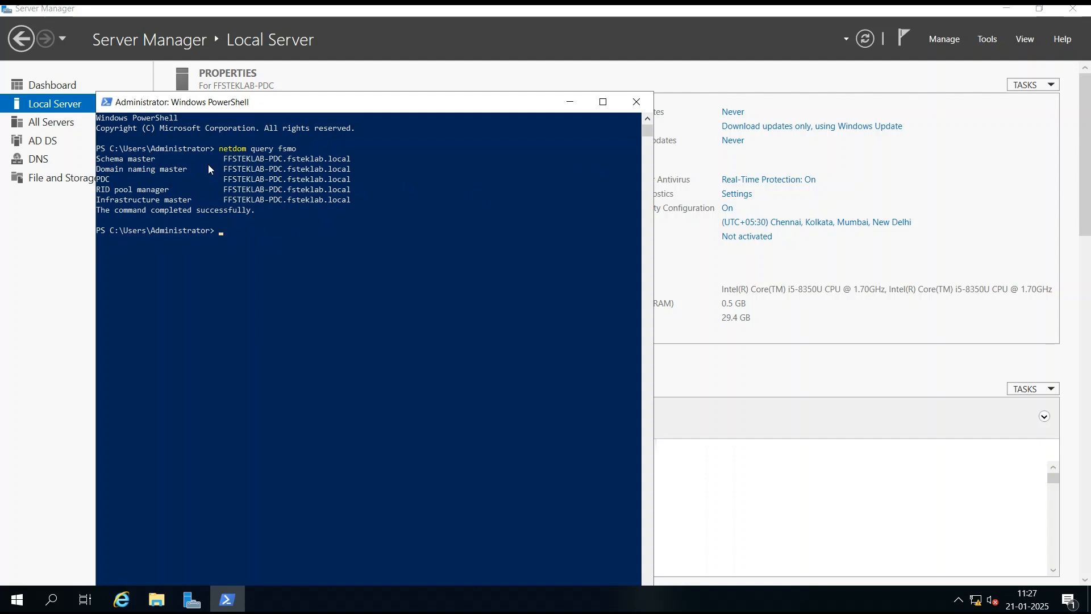
pyautogui.moveTo(225, 162); pyautogui.dragTo(378, 166)
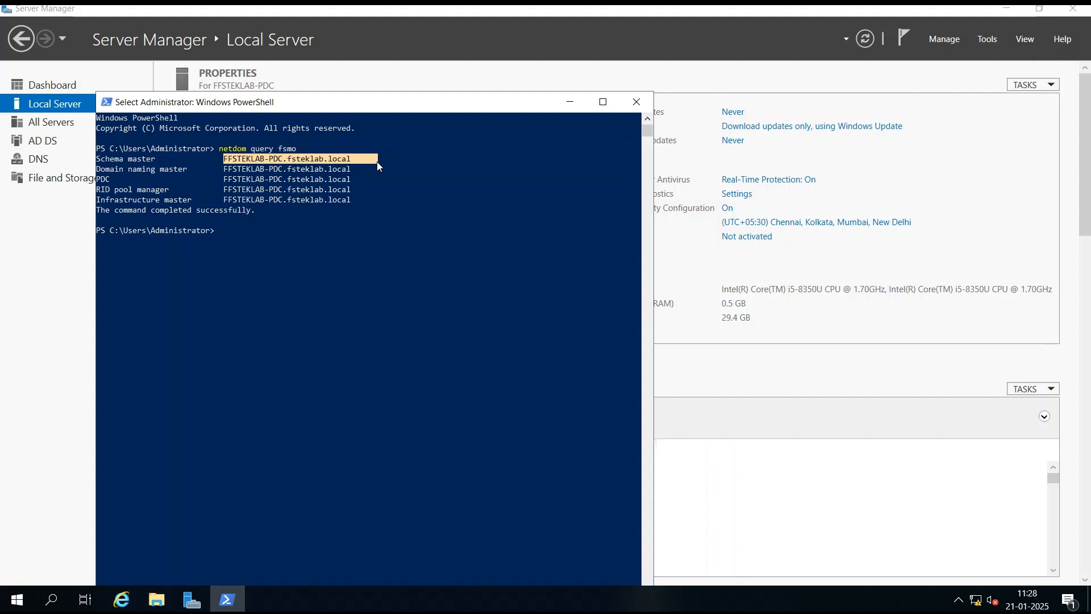
pyautogui.click(634, 101)
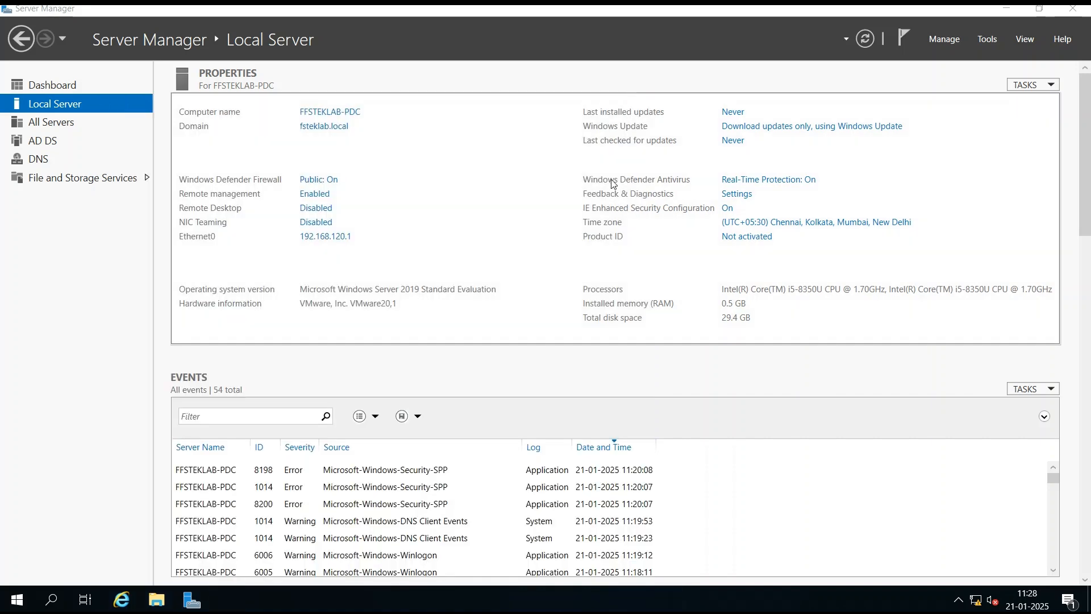
# Open Group Policy Management and expand the forest to the fsteklab.local domain, with the tree pane widened to show full names.
pyautogui.click(991, 40)
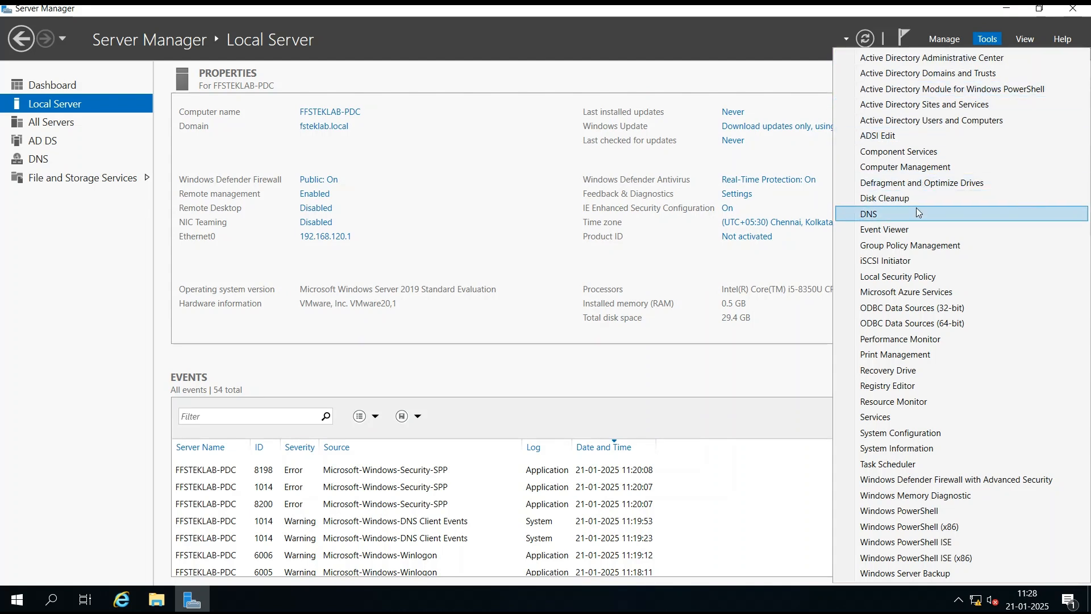
pyautogui.click(921, 246)
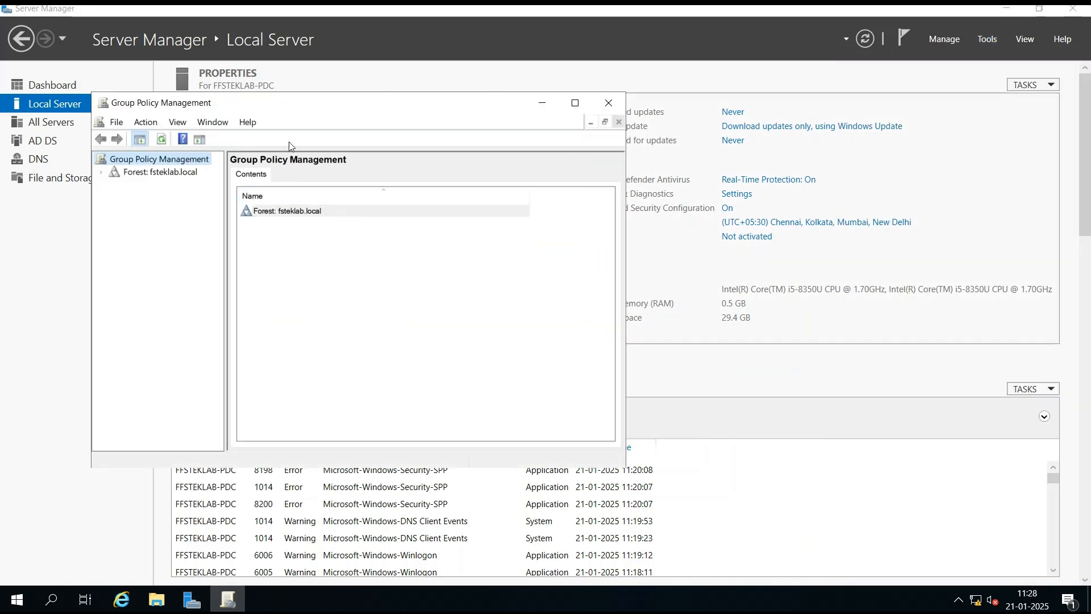
pyautogui.click(101, 173)
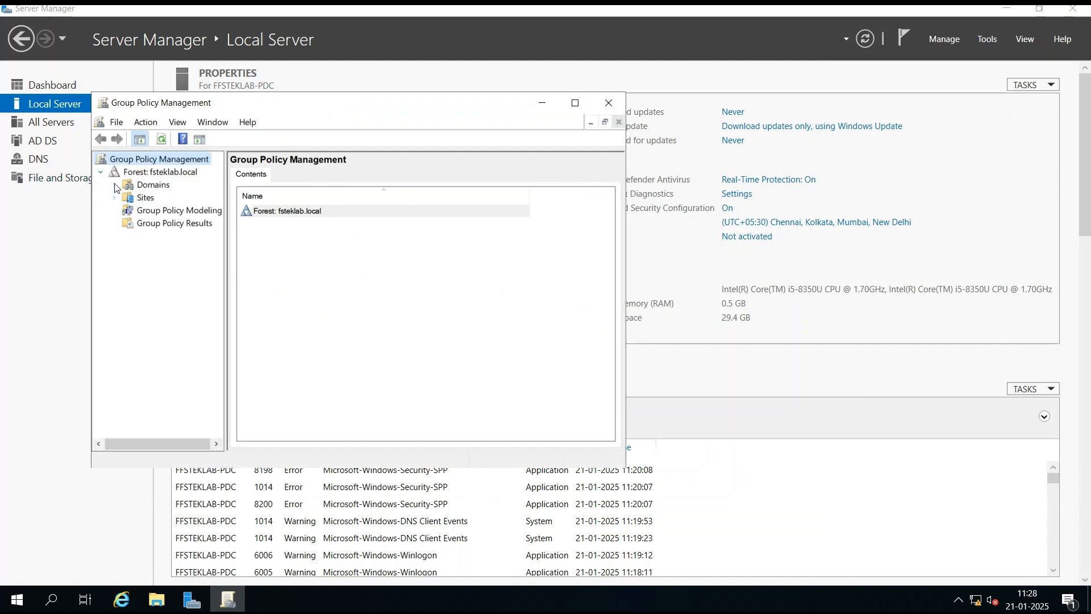
pyautogui.click(114, 185)
pyautogui.click(127, 198)
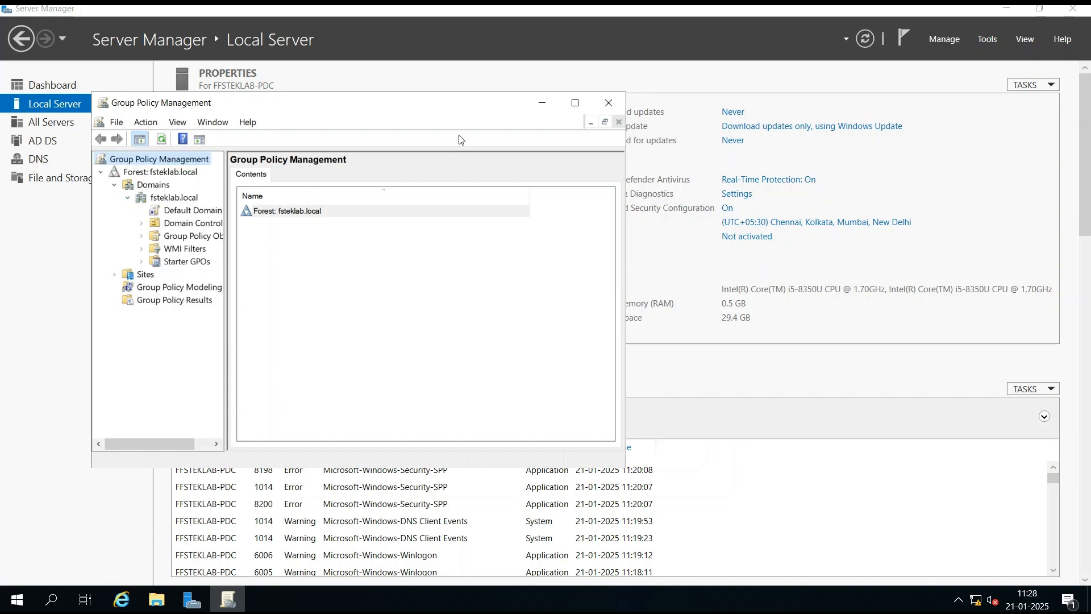
pyautogui.moveTo(226, 250); pyautogui.dragTo(315, 251)
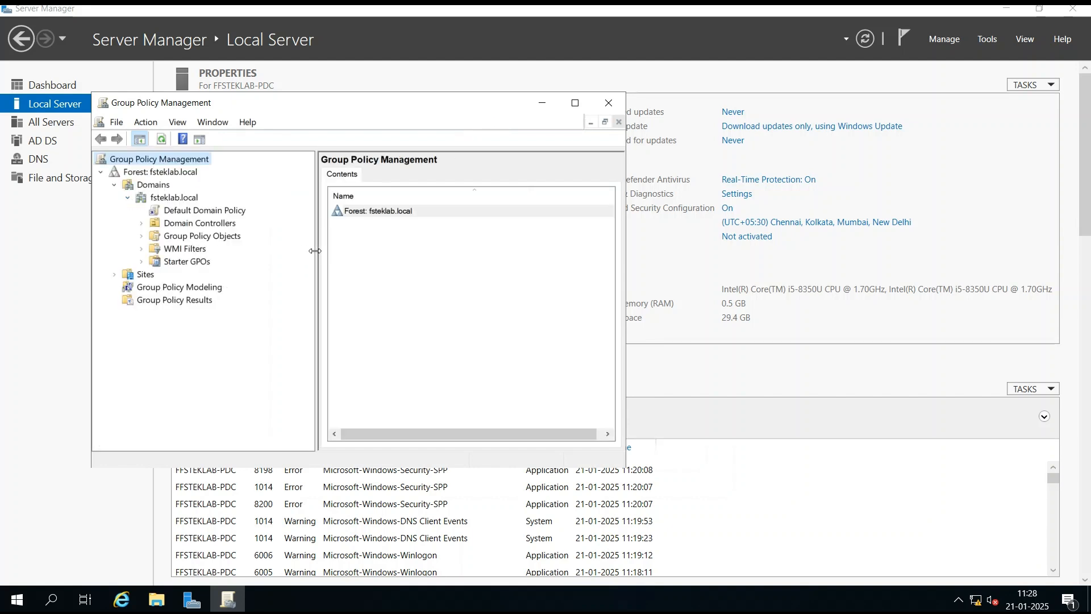
# View the scope of the Default Domain Policy and the Default Domain Controllers Policy, and close Group Policy Management.
pyautogui.click(200, 211)
pyautogui.click(457, 317)
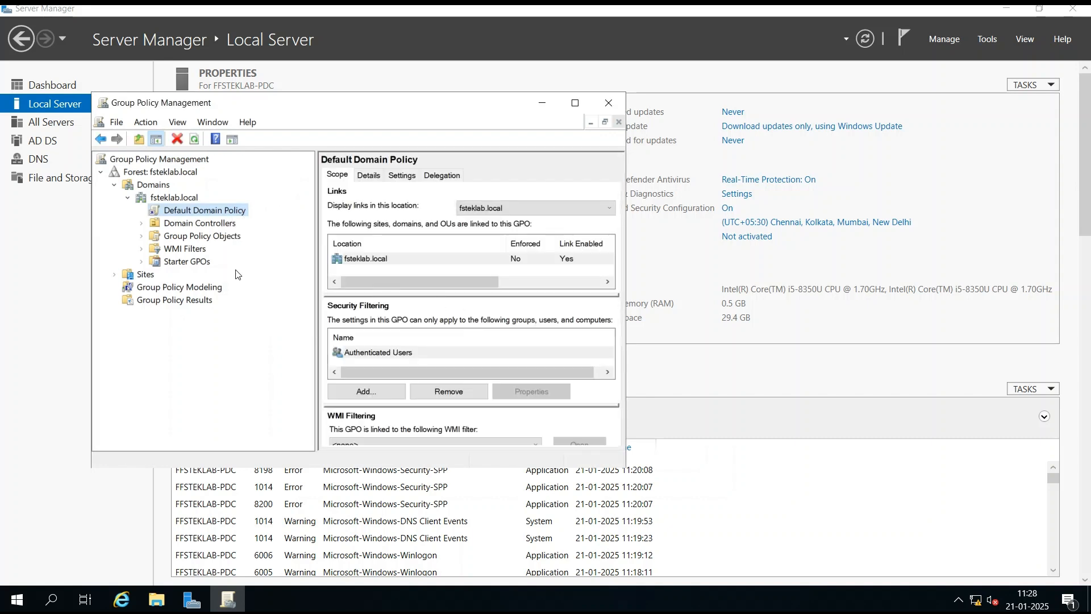
pyautogui.click(142, 223)
pyautogui.click(249, 236)
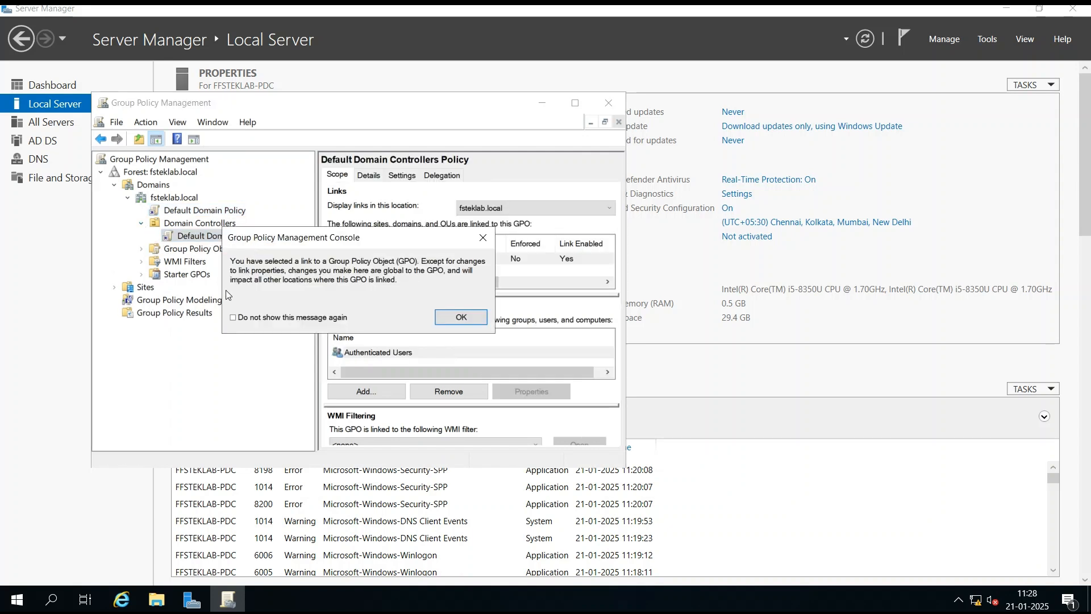
pyautogui.click(476, 310)
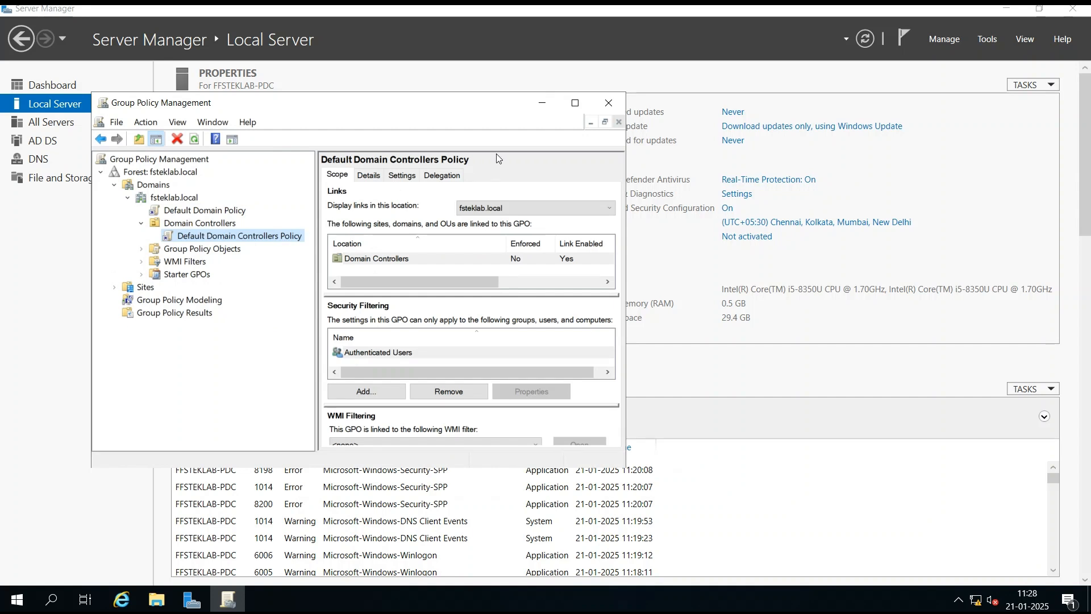
pyautogui.click(614, 102)
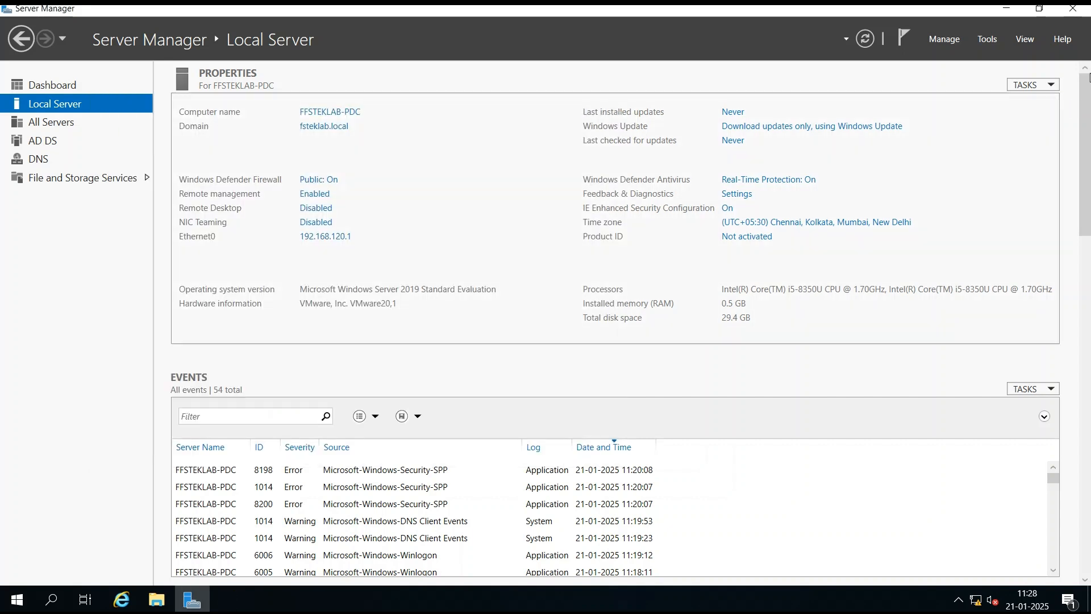
# Open DNS Manager and view the records of the fsteklab.local forward lookup zone on FFSTEKLAB-PDC.
pyautogui.click(991, 40)
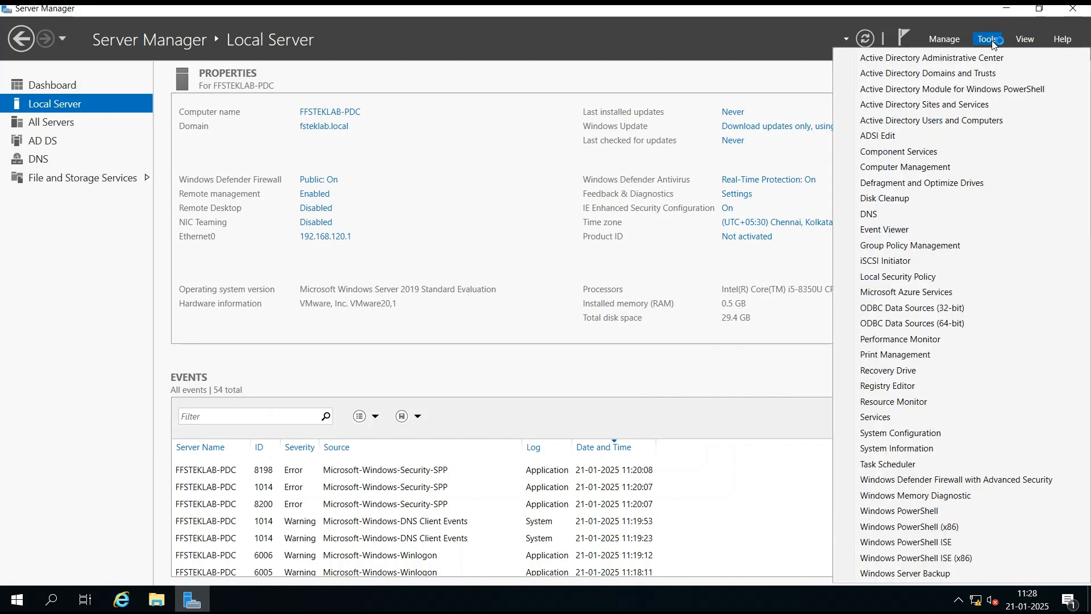
pyautogui.click(880, 211)
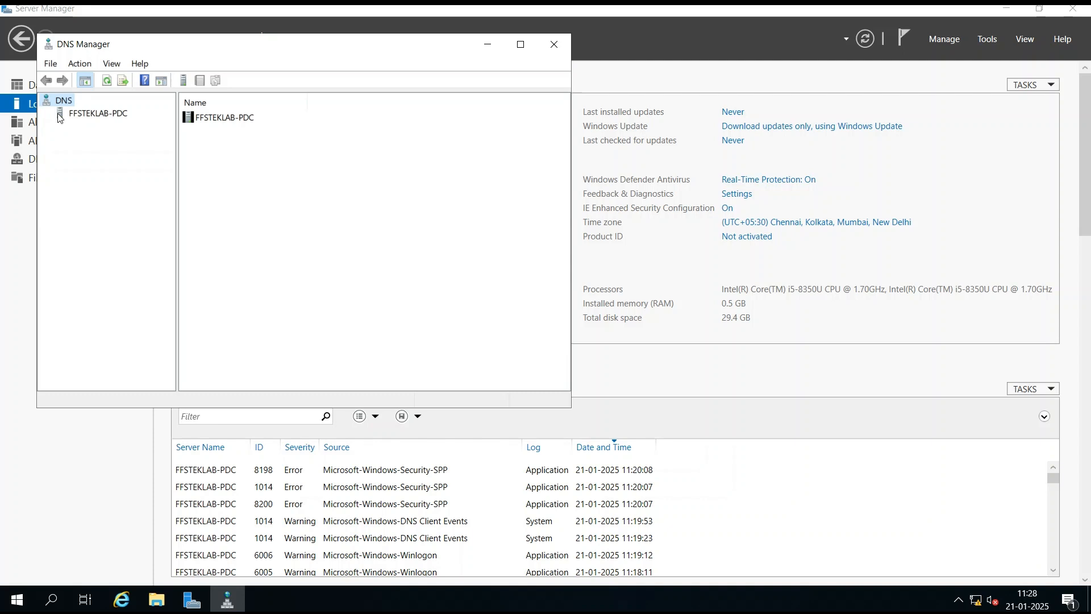
pyautogui.click(75, 116)
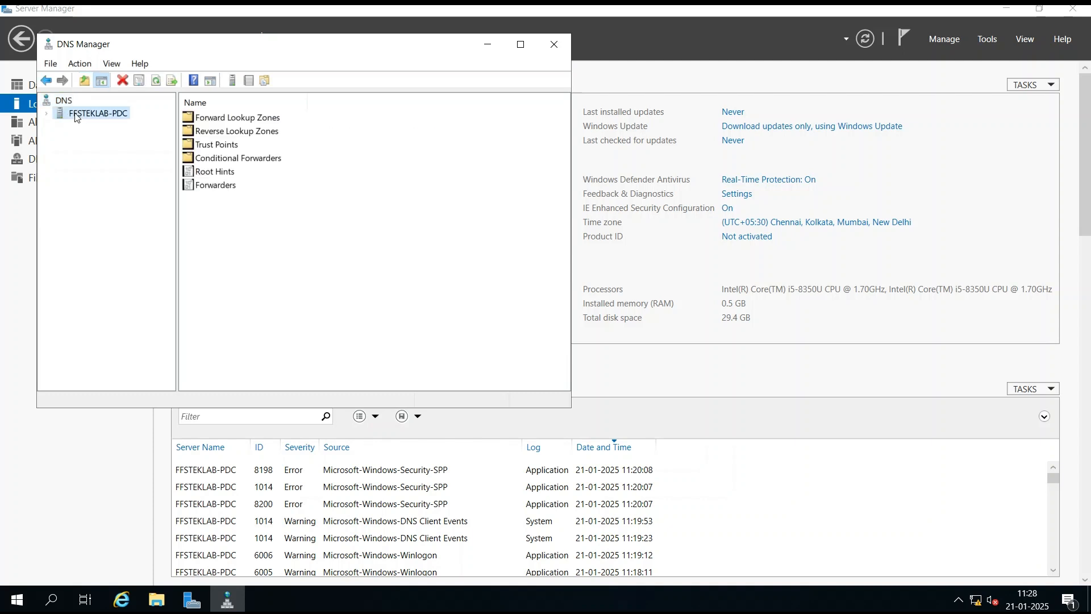
pyautogui.doubleClick(75, 116)
pyautogui.doubleClick(100, 127)
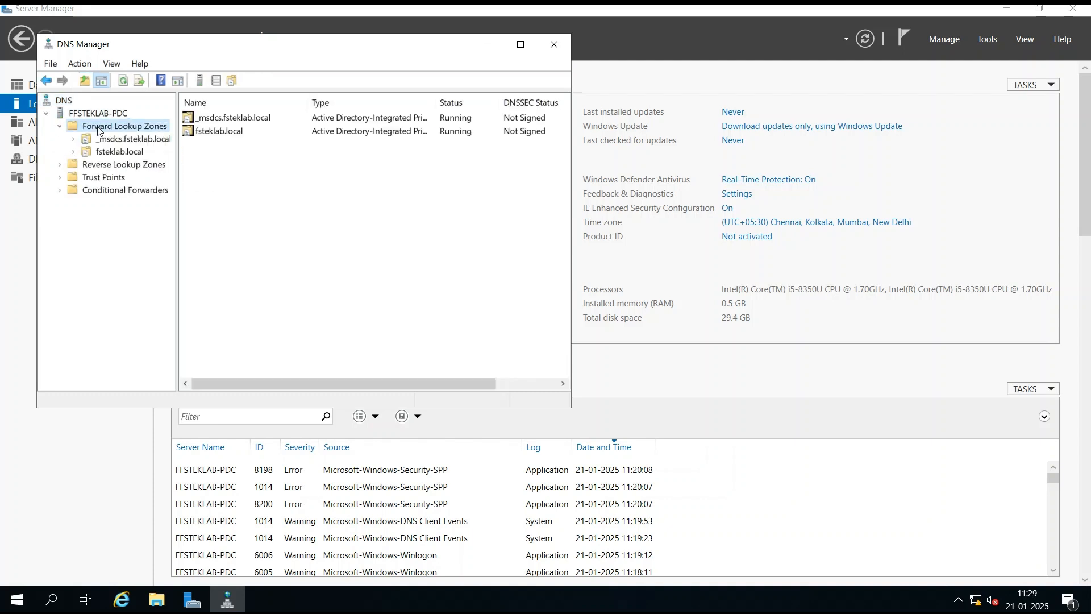
pyautogui.click(130, 152)
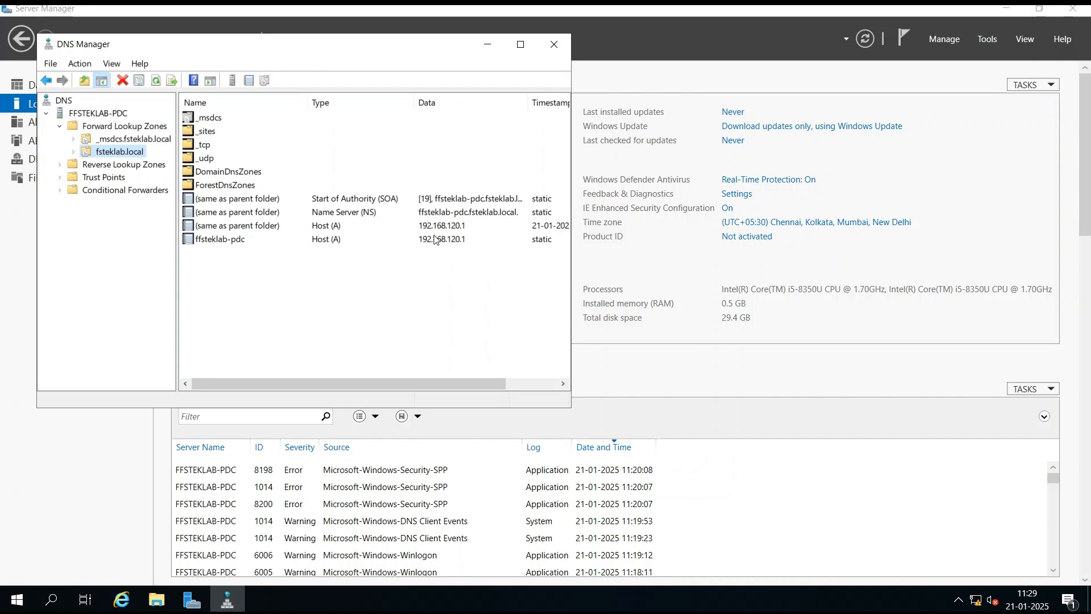
# Start a new reverse lookup zone as an Active Directory-stored primary zone, replicated to all DNS servers on domain controllers in the fsteklab.local domain.
pyautogui.click(85, 166)
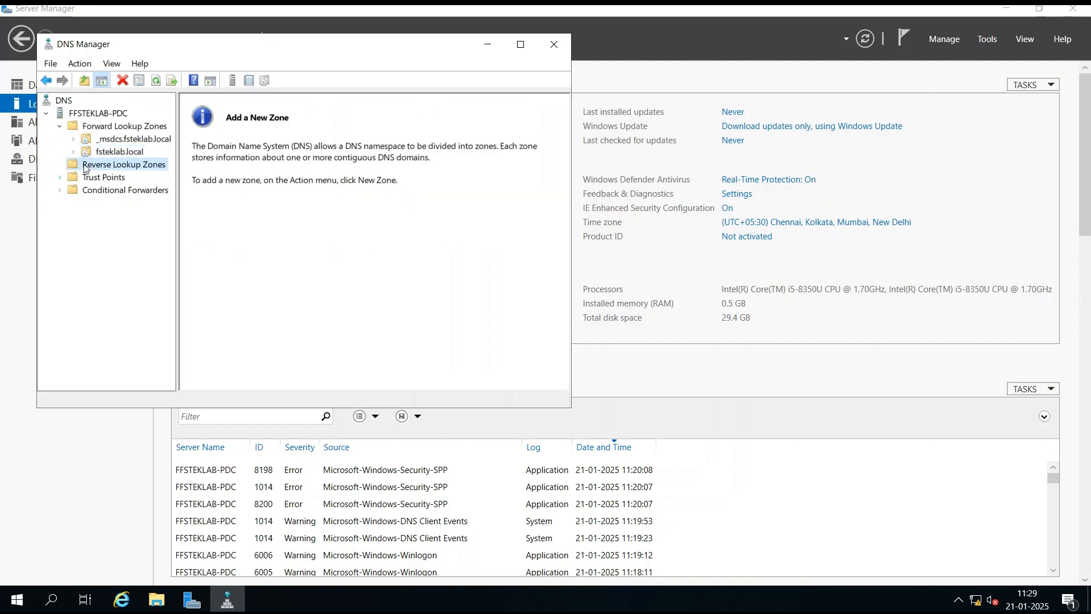
pyautogui.rightClick(132, 166)
pyautogui.click(159, 176)
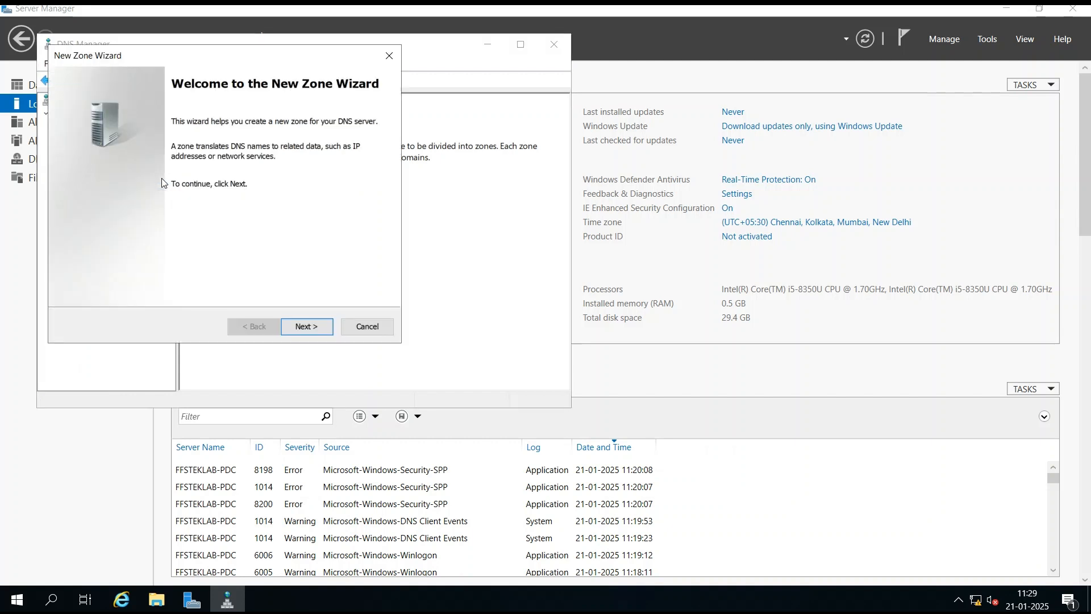
pyautogui.click(303, 326)
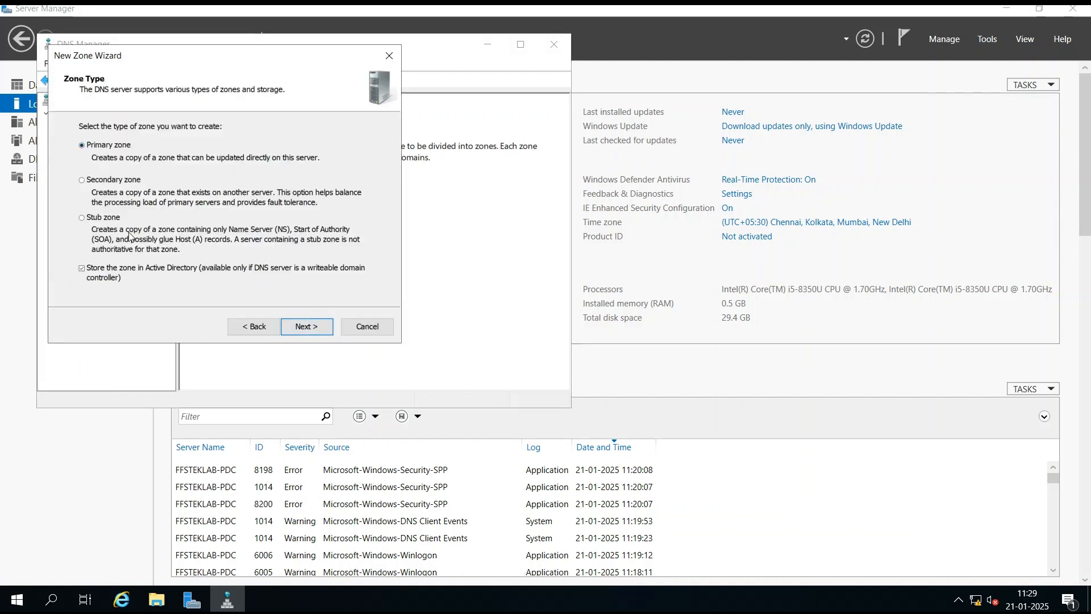
pyautogui.click(315, 329)
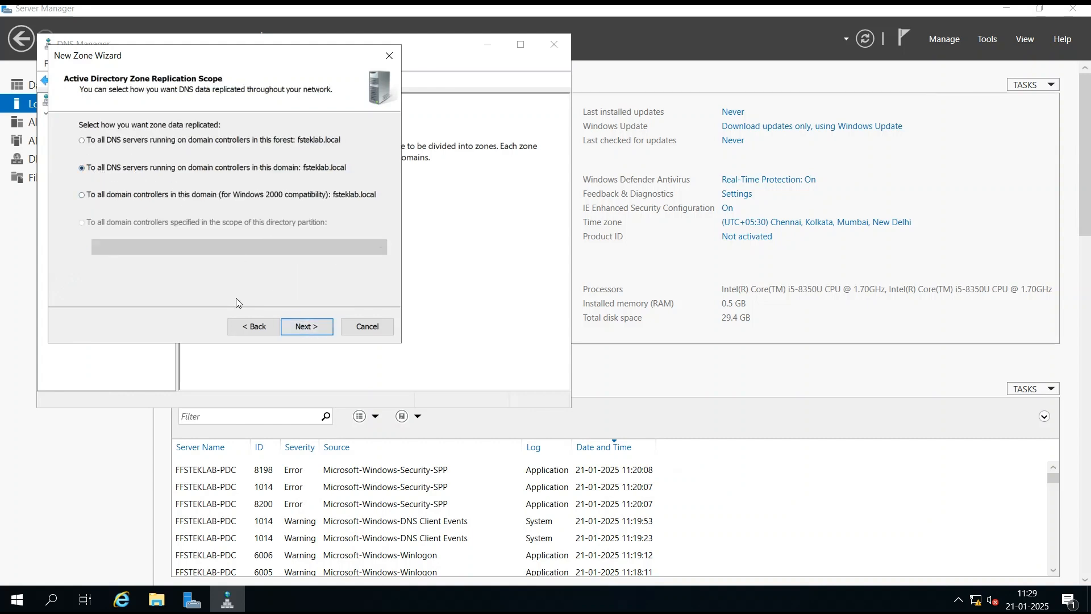
pyautogui.click(243, 329)
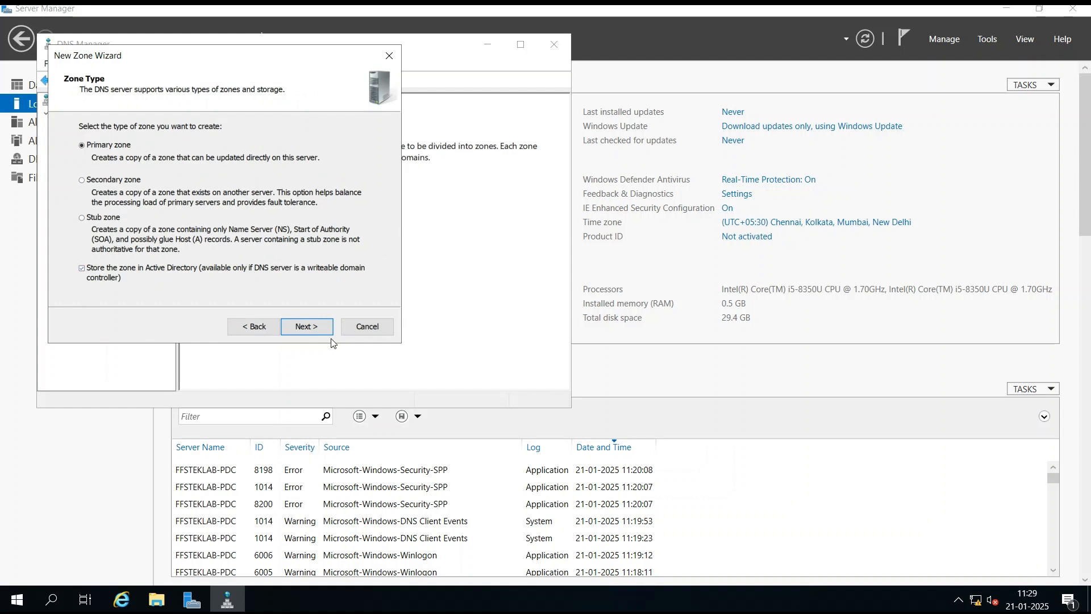
pyautogui.click(308, 328)
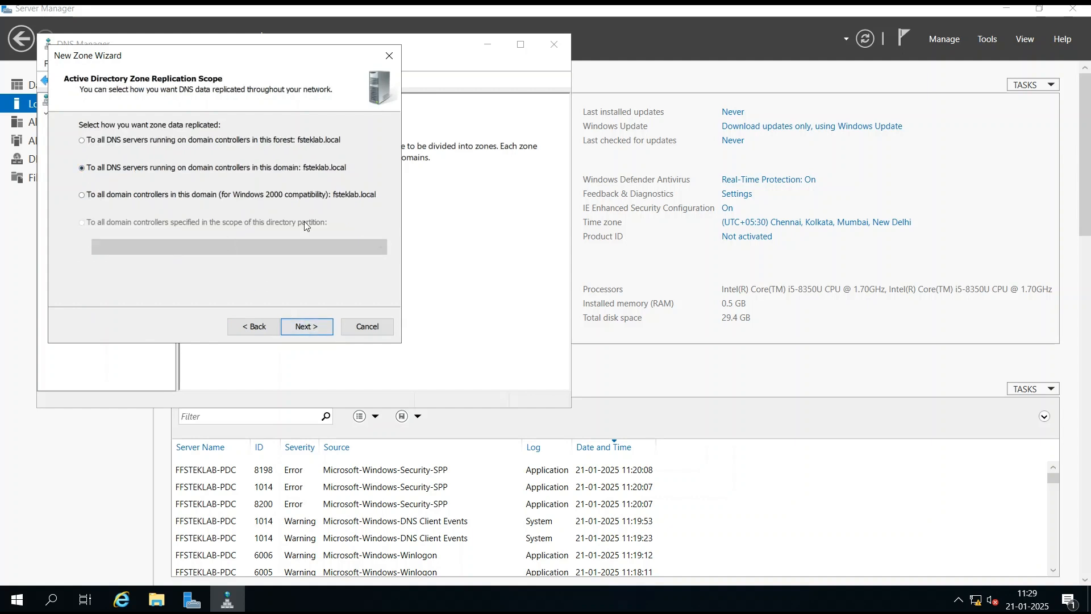
pyautogui.click(311, 329)
pyautogui.click(308, 328)
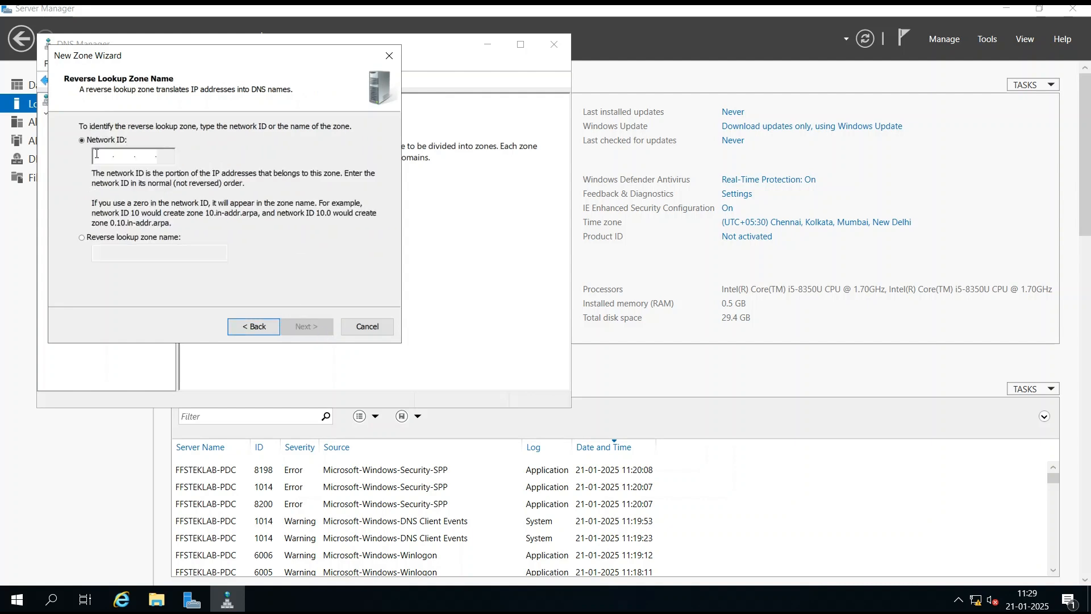
# Set the reverse zone's network ID to 192.168.120, allow only secure dynamic updates, and finish creating the zone.
pyautogui.write('192 .1')
pyautogui.press('BackSpace')
pyautogui.write('168 .120 .')
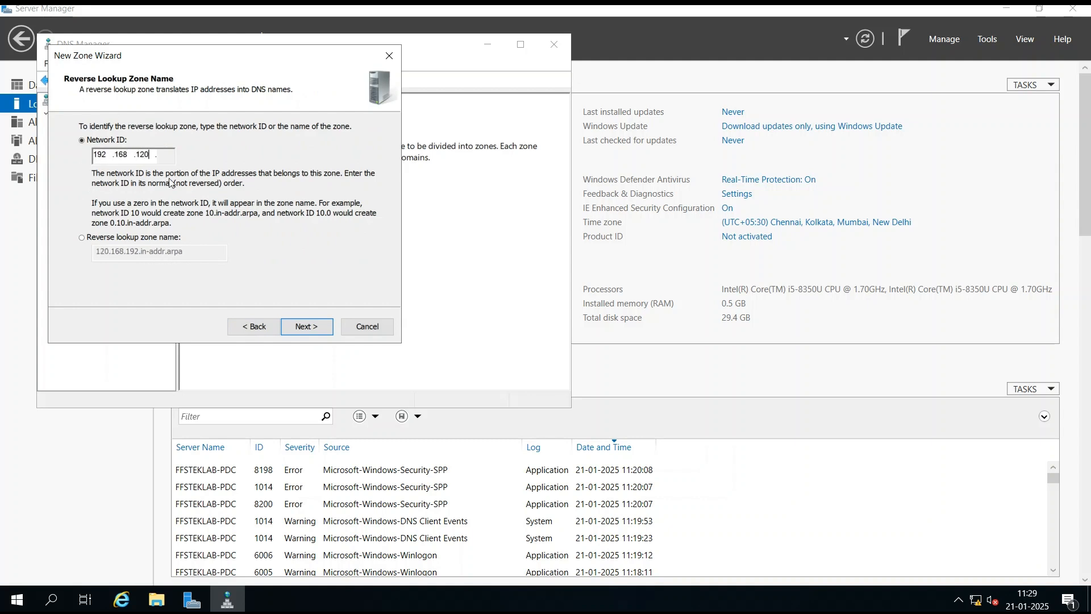
pyautogui.click(321, 328)
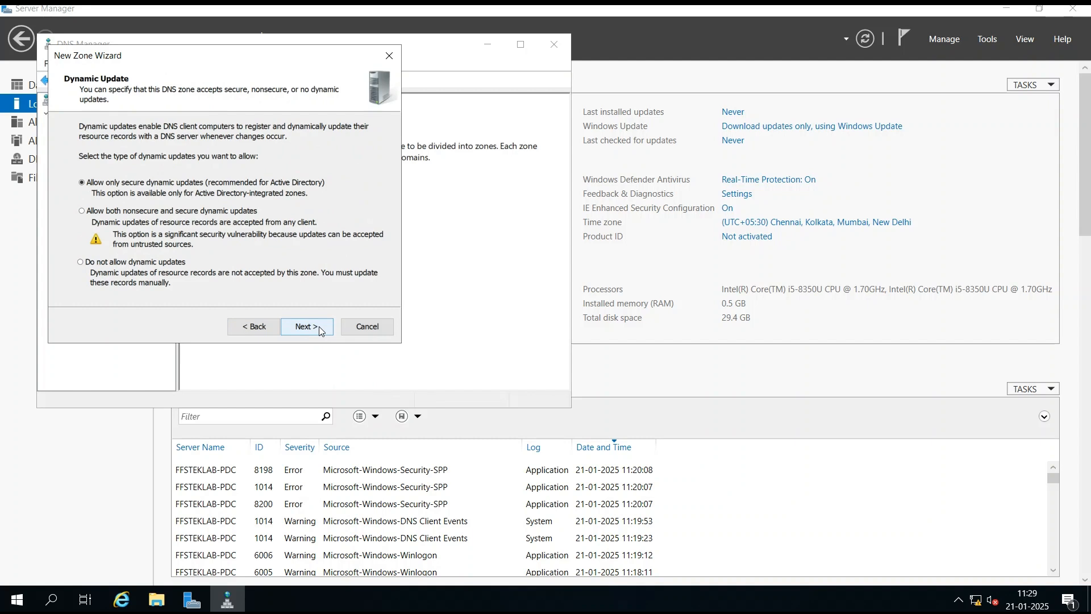
pyautogui.click(319, 326)
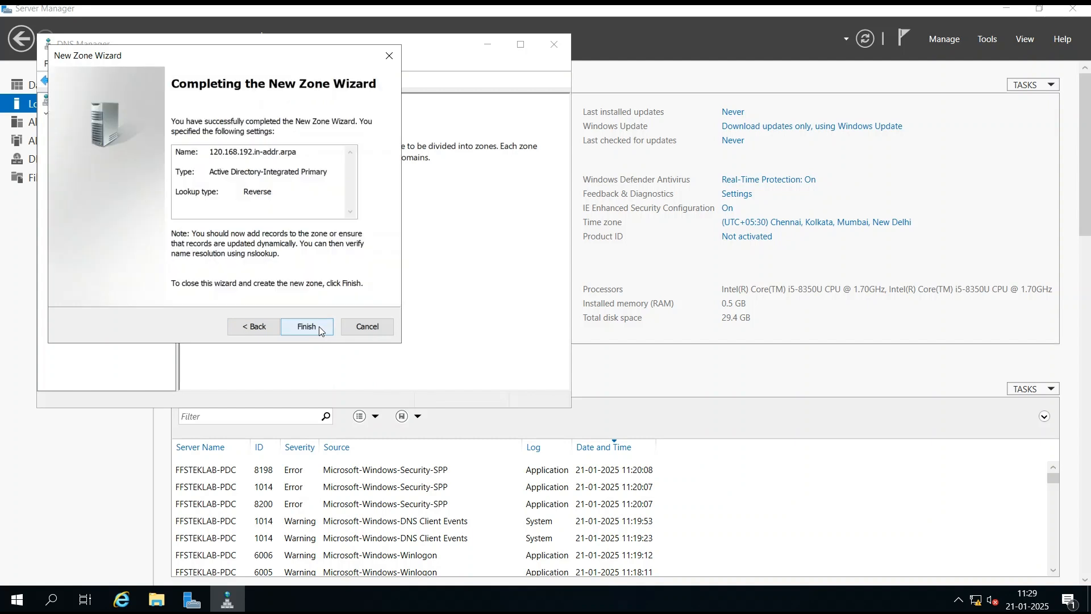
pyautogui.click(319, 326)
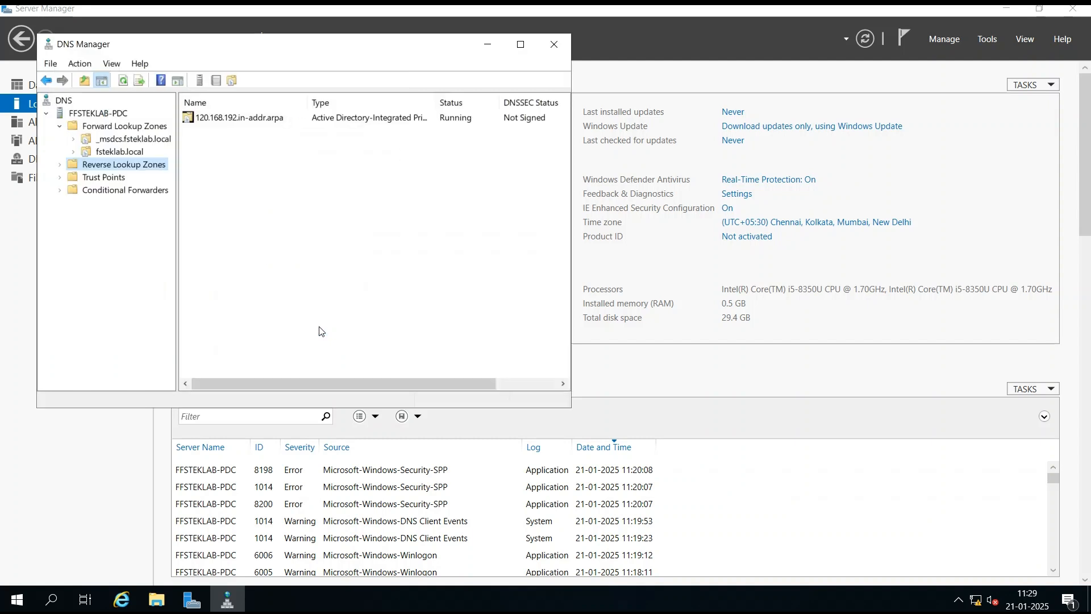
# View the new reverse zone's records, and enable updating the associated pointer (PTR) record for the ffsteklab-pdc host in fsteklab.local.
pyautogui.doubleClick(126, 166)
pyautogui.click(130, 178)
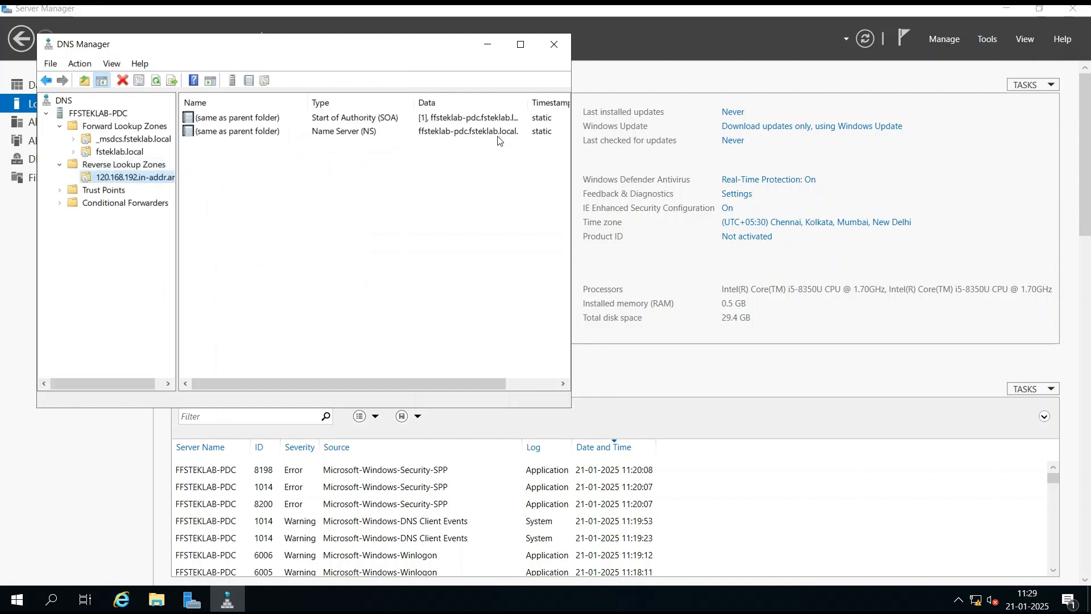
pyautogui.click(116, 152)
pyautogui.doubleClick(268, 239)
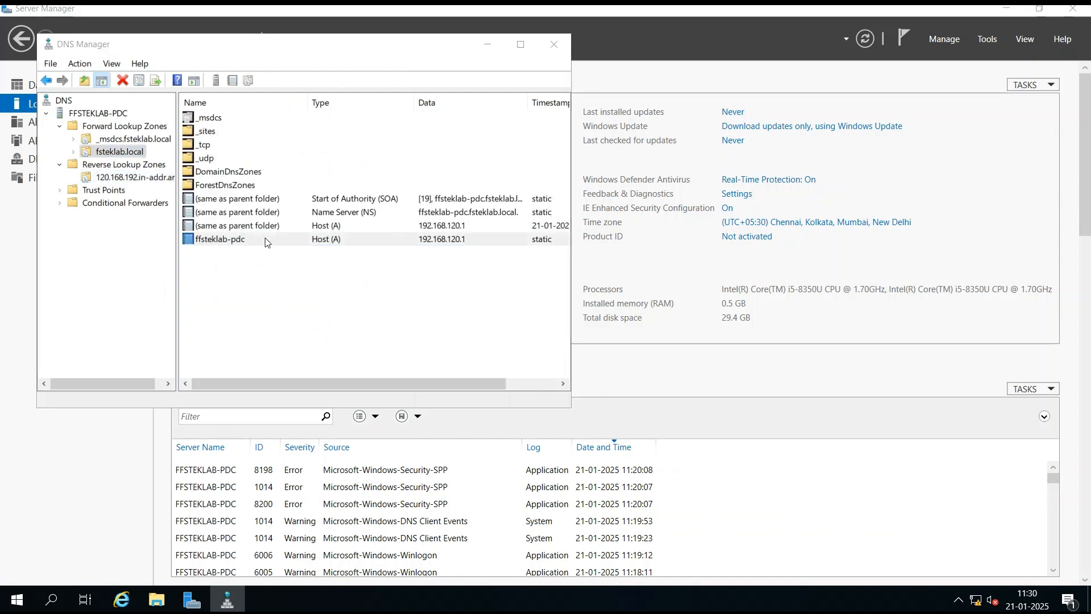
pyautogui.click(227, 224)
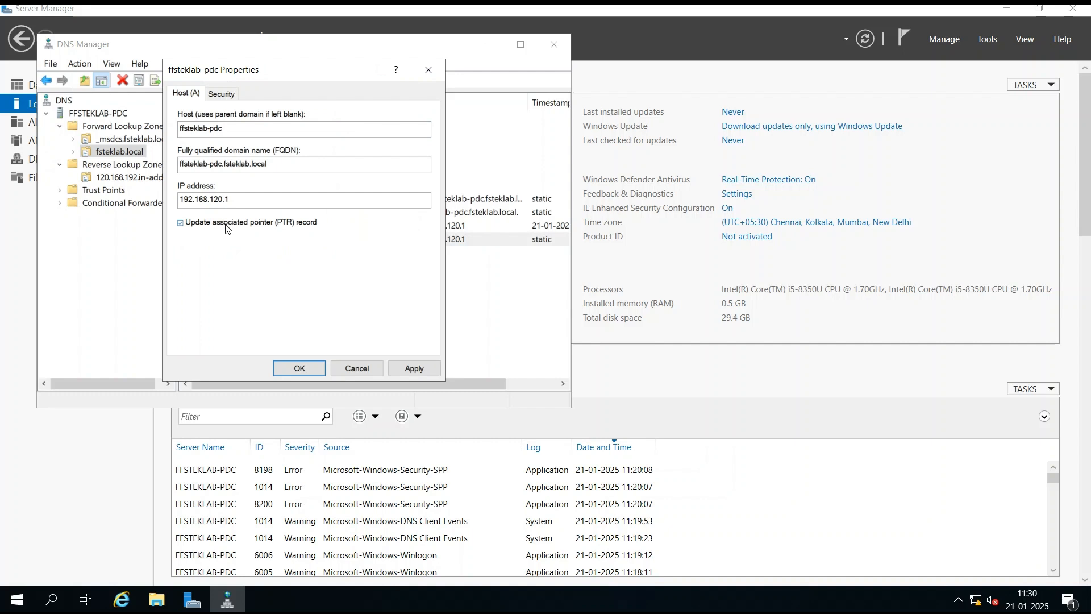
pyautogui.click(298, 369)
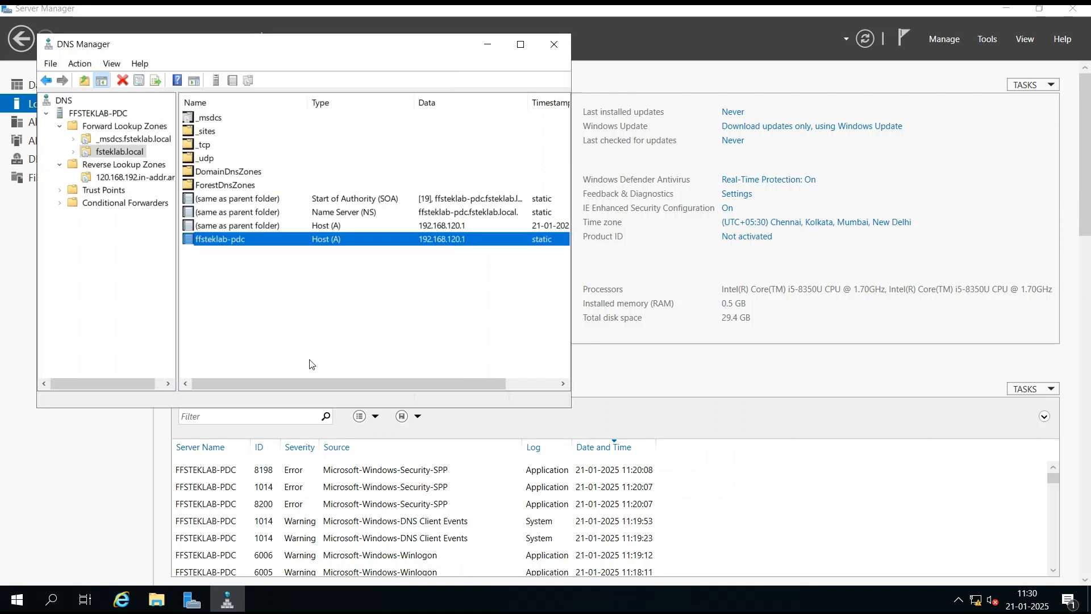
# Refresh the 120.168.192.in-addr.arpa zone and check it for the server's pointer record.
pyautogui.click(111, 178)
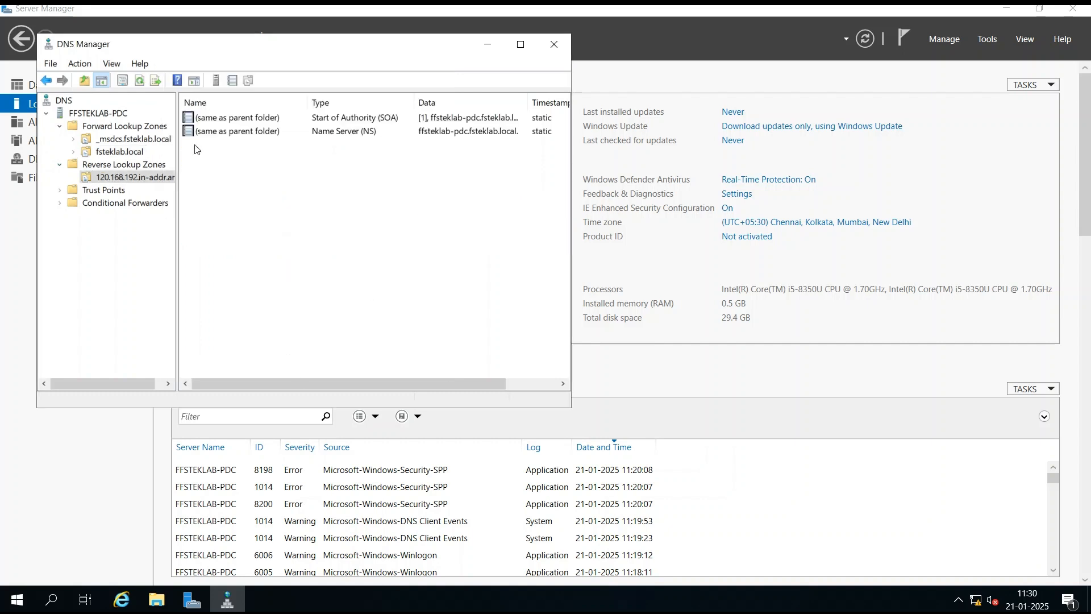
pyautogui.click(140, 80)
pyautogui.click(140, 81)
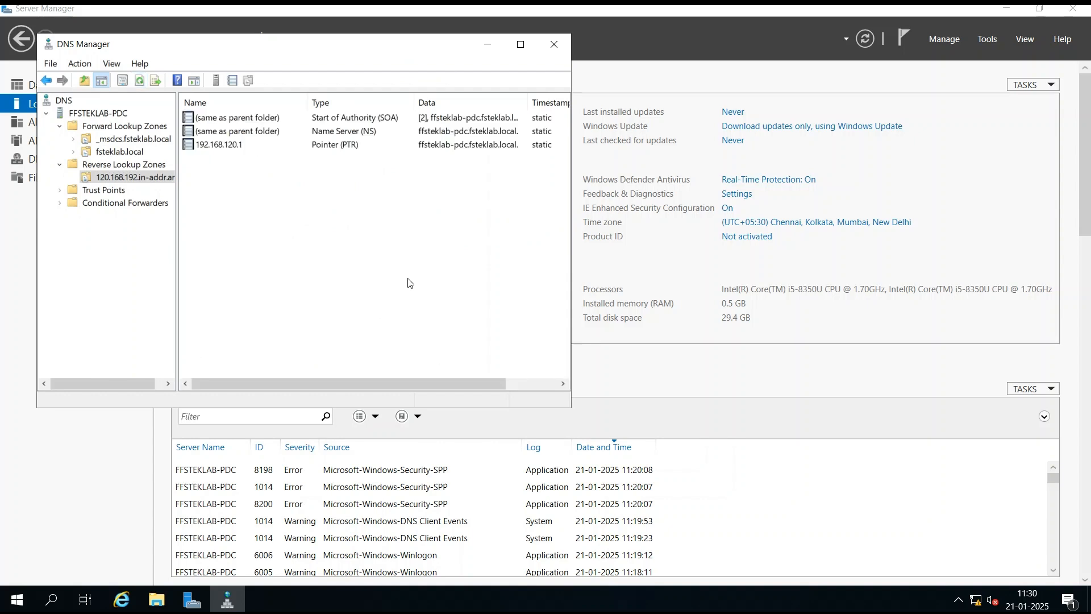
# Open a Command Prompt with cmd, place its window beside the DNS records and ping fsteklab.local.
pyautogui.rightClick(26, 603)
pyautogui.click(67, 528)
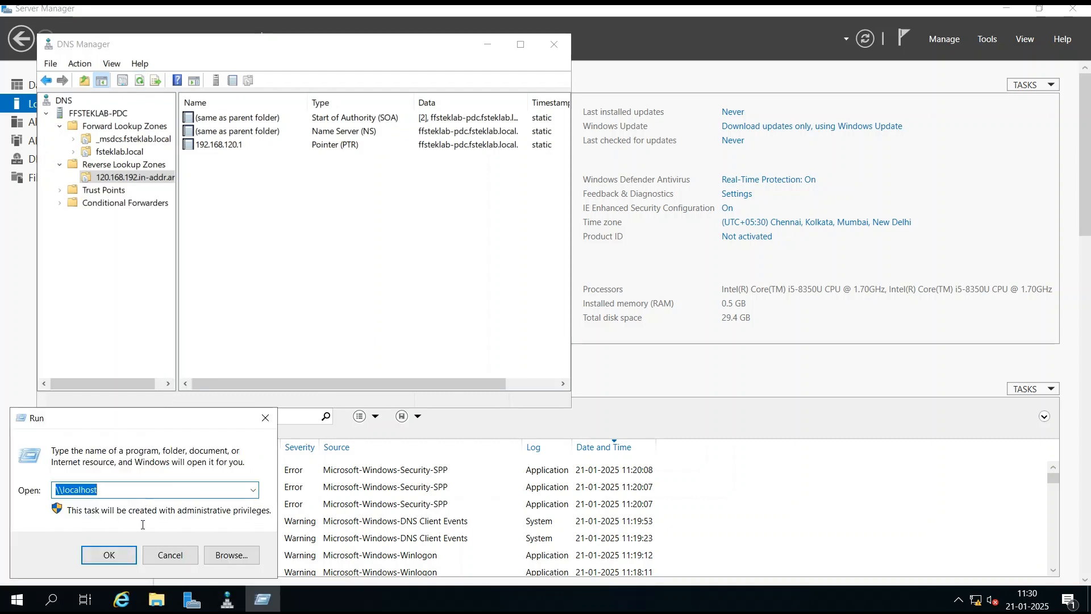
pyautogui.write('cmd')
pyautogui.press('Return')
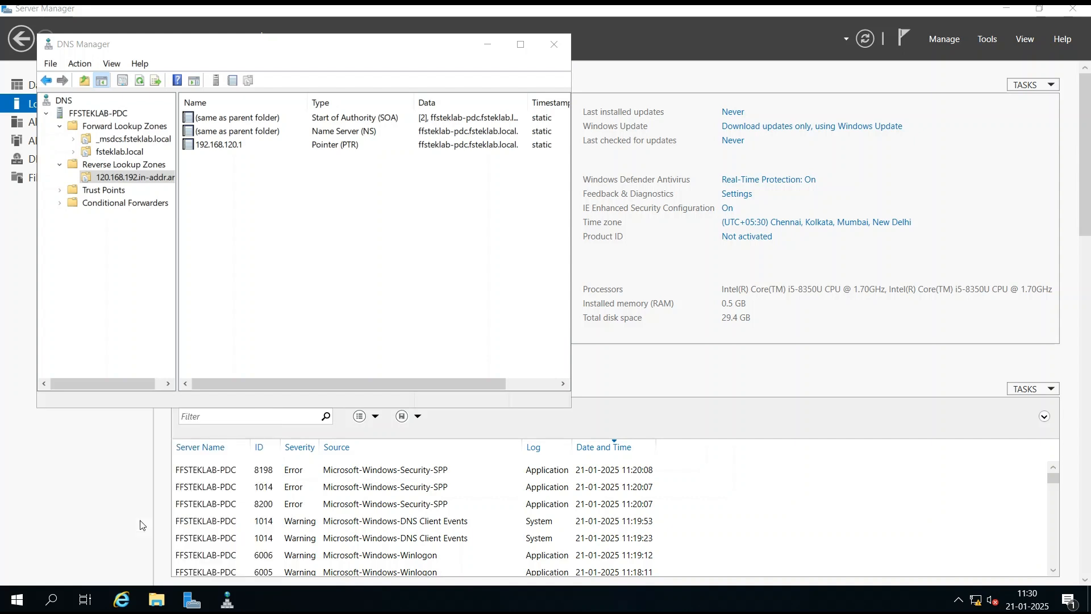
pyautogui.moveTo(372, 86); pyautogui.dragTo(652, 158)
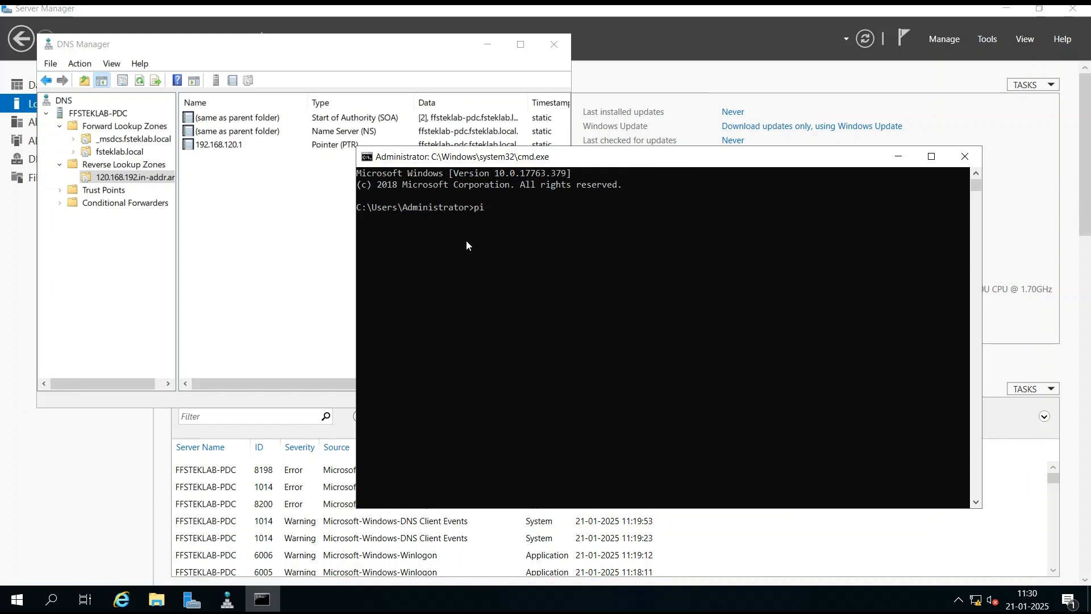
pyautogui.write('ping fsteklab.local')
pyautogui.press('Return')
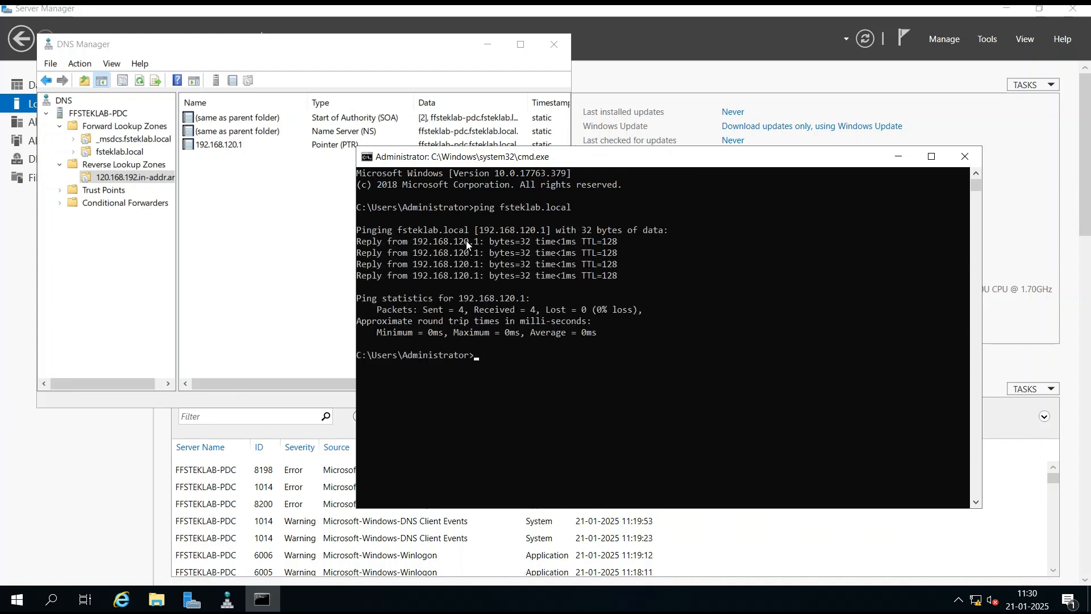
# Look up fsteklab.local and 192.168.120.1 with nslookup, and close the Command Prompt and DNS Manager.
pyautogui.write('nslookup')
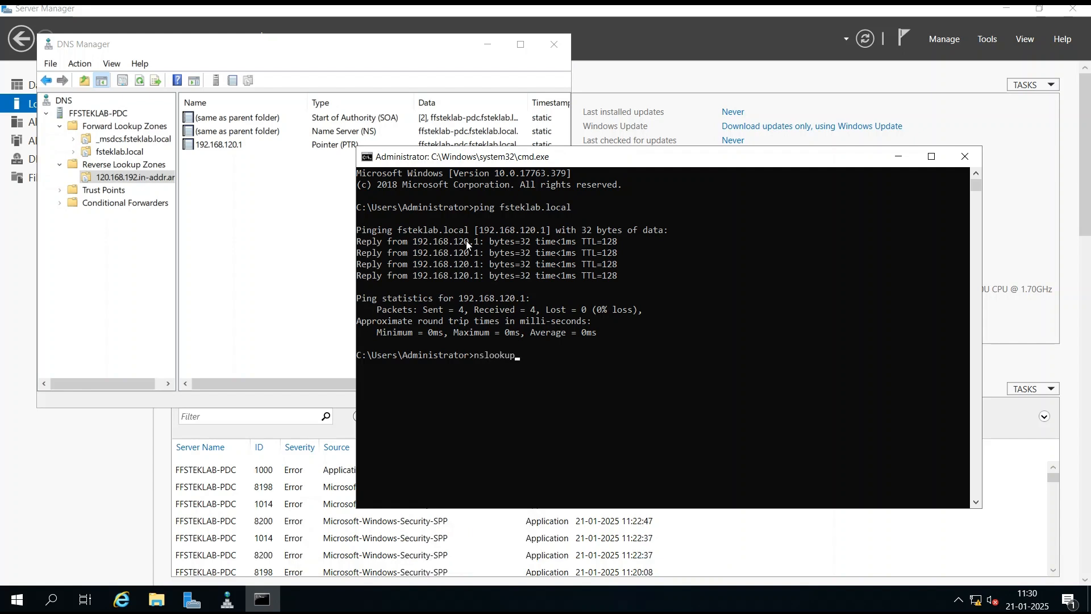
pyautogui.press('Return')
pyautogui.write('fstekla')
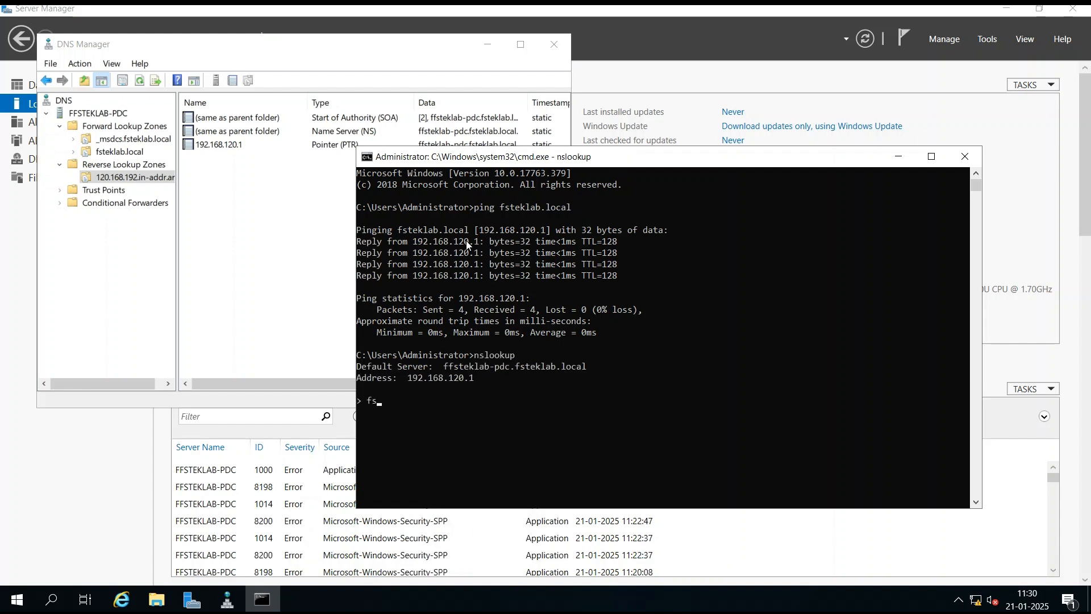
pyautogui.write('b.local')
pyautogui.press('Return')
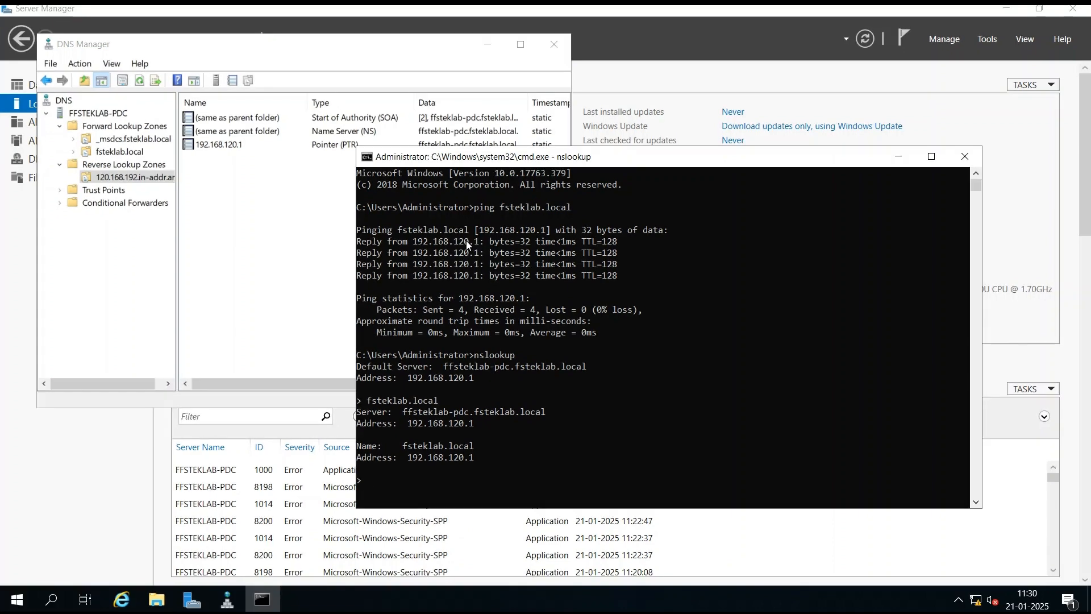
pyautogui.write('192.168.120.1')
pyautogui.press('Return')
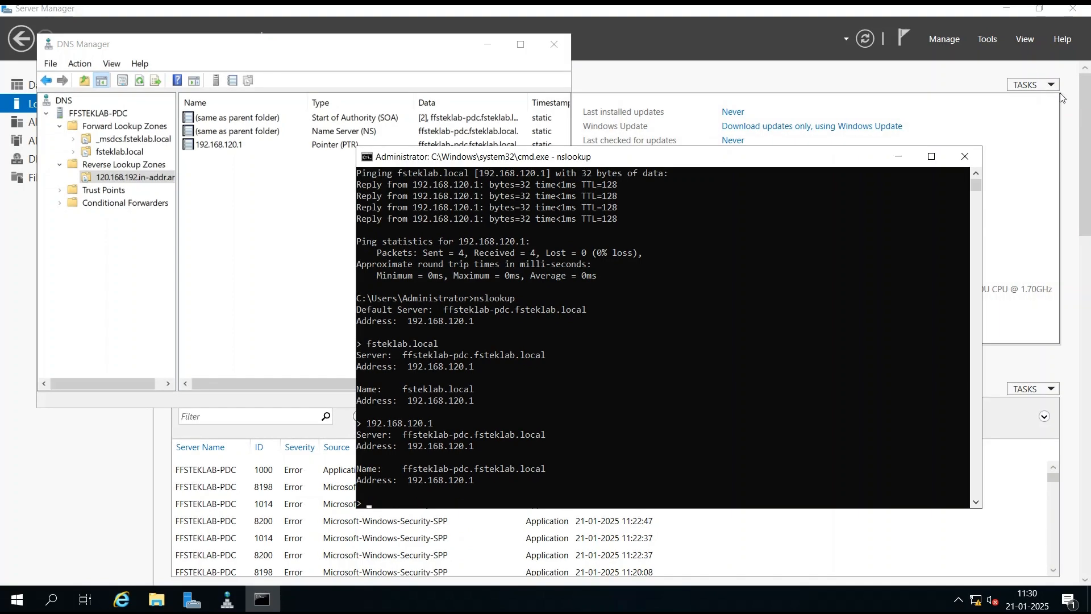
pyautogui.click(965, 157)
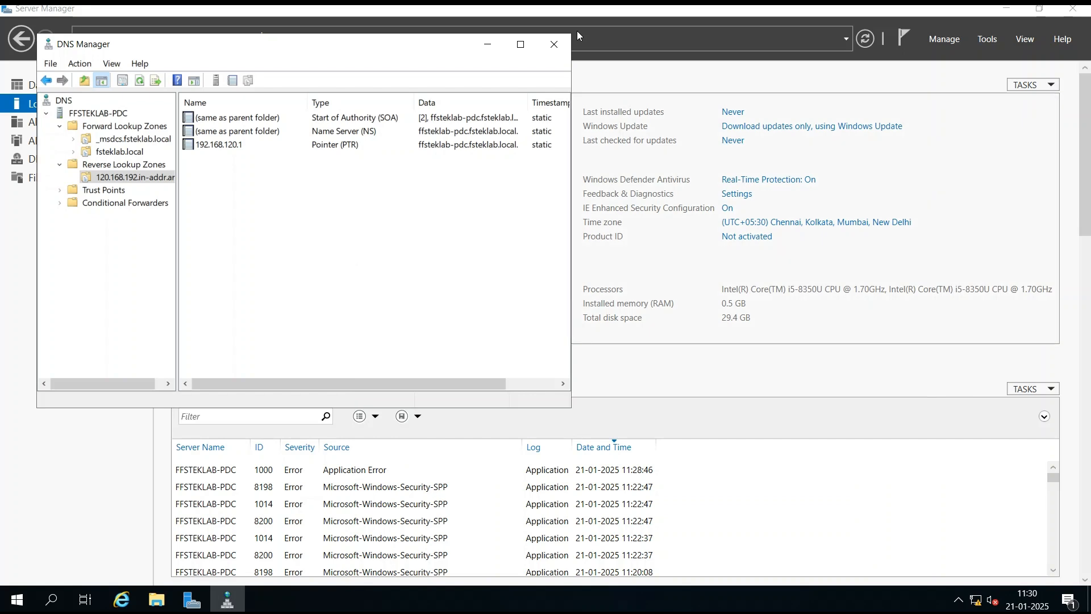
pyautogui.click(554, 44)
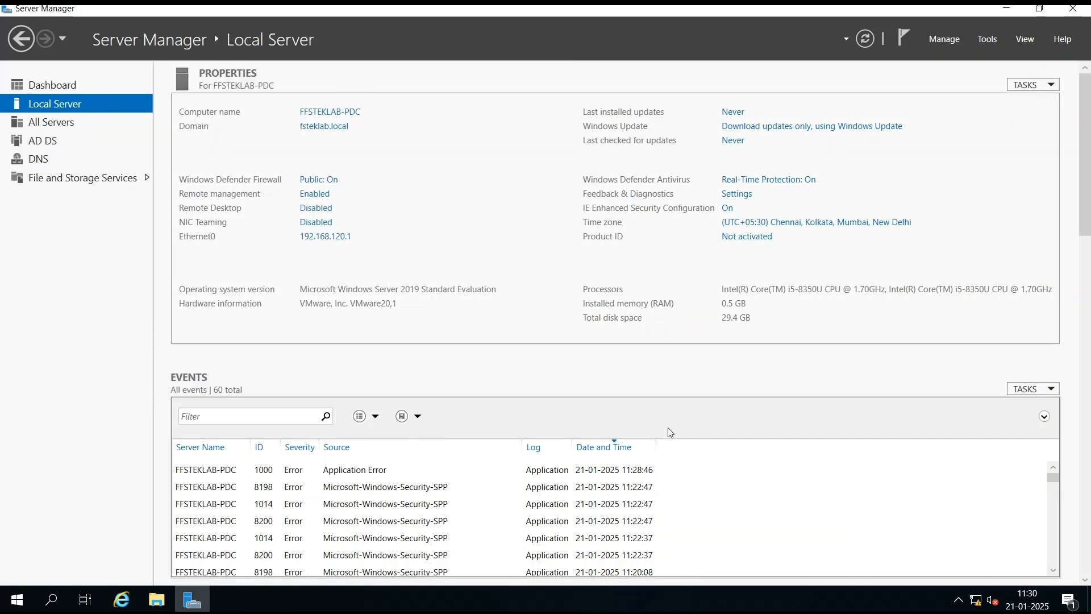